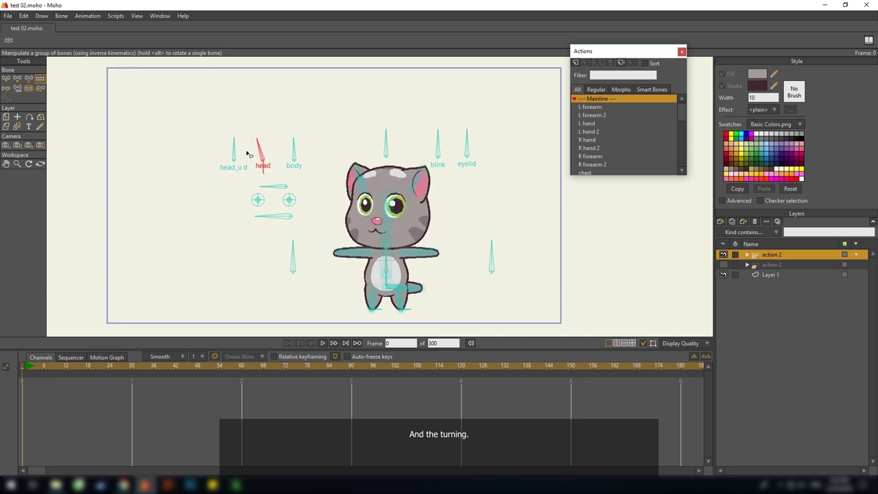
Turn the cat to its back view at frame 1 by rotating the head and body dial bones.
key("b")
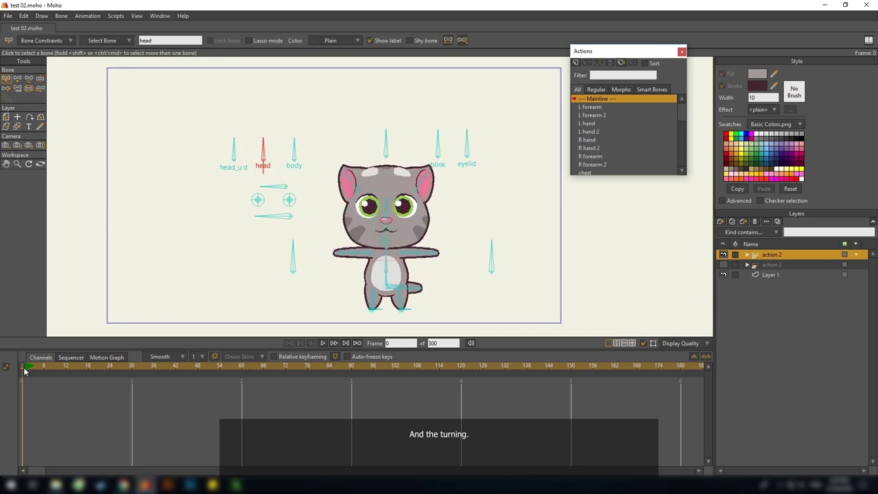
left_click_drag(292, 209, 301, 193)
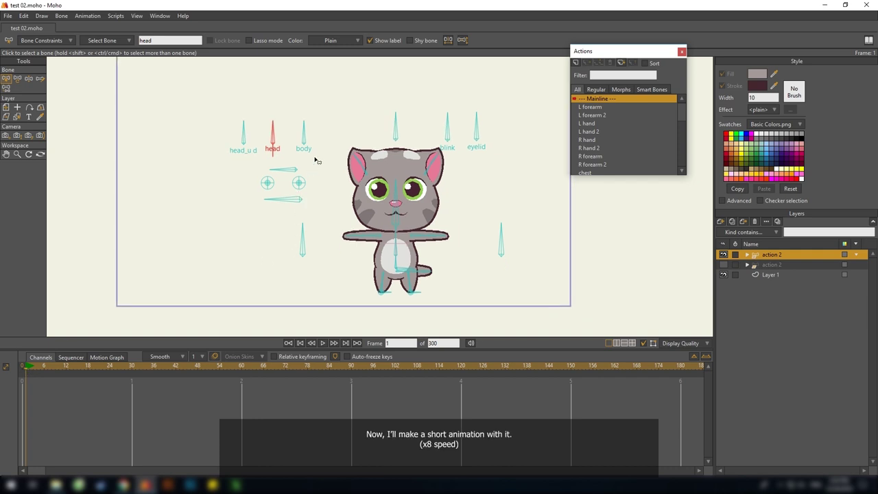
key("z")
left_click_drag(322, 137, 270, 189)
left_click_drag(295, 129, 320, 190)
left_click_drag(321, 189, 319, 174)
Raise both of the cat's arms outward at frame 1.
scroll(411, 203, "up", 4)
left_click_drag(303, 230, 308, 210)
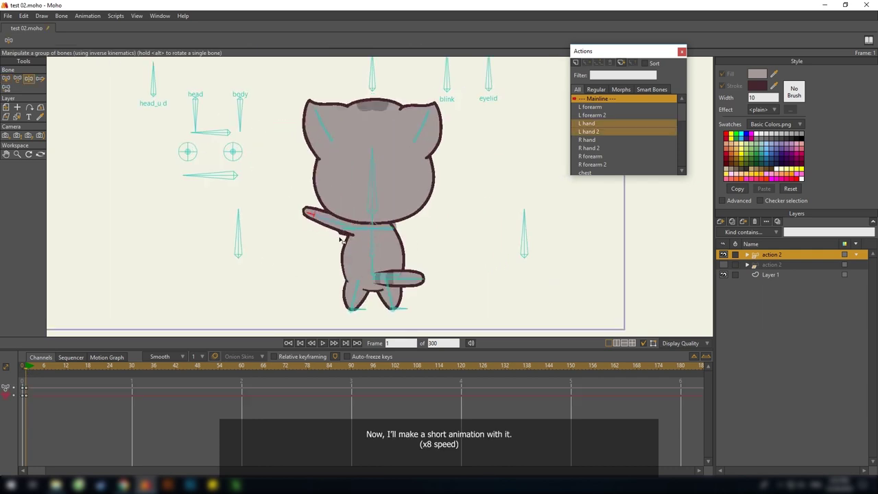
left_click_drag(447, 230, 443, 213)
scroll(360, 256, "down", 3)
scroll(360, 256, "up", 1)
Key the cat's back view at frame 60 by rotating the dial bones.
left_click_drag(218, 367, 241, 376)
left_click_drag(202, 109, 242, 120)
left_click(298, 206)
Lower both of the cat's arms beside its body at frame 30 and check the motion up to frame 60.
left_click(131, 365)
scroll(393, 216, "up", 4)
left_click_drag(302, 203, 281, 278)
left_click_drag(381, 203, 402, 279)
left_click(282, 276)
left_click_drag(131, 366, 244, 449)
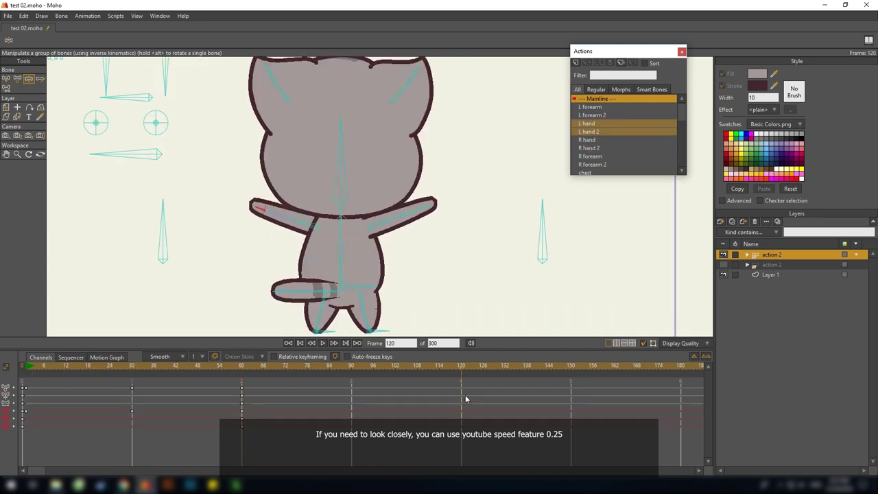
Turn the cat to its back view at frame 180 with the head and body dial bones.
left_click(490, 367)
scroll(350, 206, "down", 2)
left_click_drag(210, 146, 214, 140)
left_click_drag(163, 145, 176, 133)
left_click(276, 217)
Lower both of the cat's arms beside its body at frame 150.
left_click(380, 366)
left_click_drag(302, 220, 282, 276)
left_click_drag(369, 237, 404, 278)
left_click(291, 266)
left_click_drag(381, 367, 382, 447)
Move both upper arm bones slightly inward toward the body at frame 150.
scroll(315, 256, "up", 2)
key("t")
left_click_drag(321, 230, 328, 233)
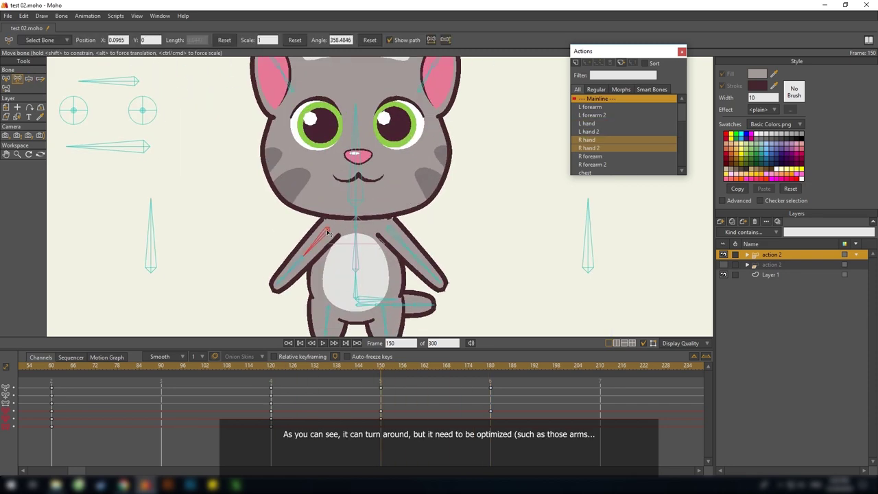
left_click_drag(390, 229, 384, 233)
Check the cat's back-view pose at frame 180 and save the project.
left_click(490, 367)
scroll(329, 230, "down", 2)
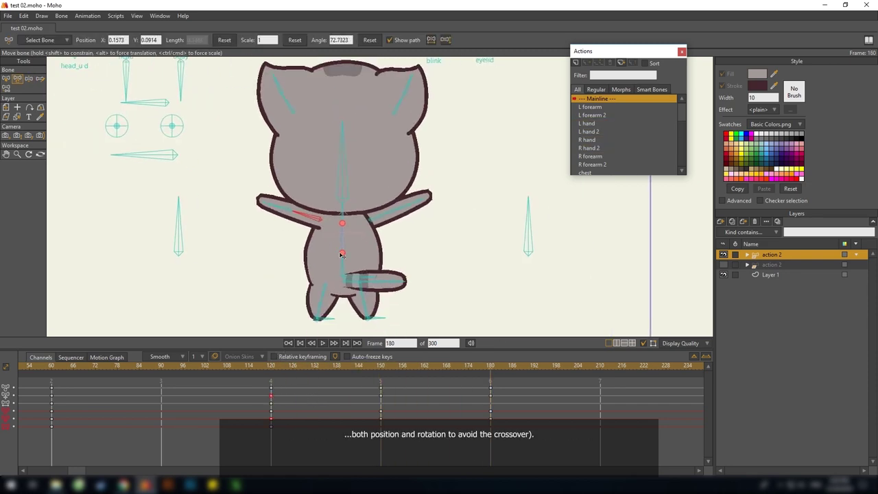
mouse_move(491, 367)
left_mouse_down()
mouse_move(476, 446)
mouse_move(493, 442)
left_mouse_up()
scroll(406, 242, "down", 4)
key("ctrl+s")
Copy the keyframes of frame 1 and paste them at frame 240.
left_click_drag(589, 412, 489, 411)
left_click(613, 368)
left_click_drag(125, 423, 413, 424)
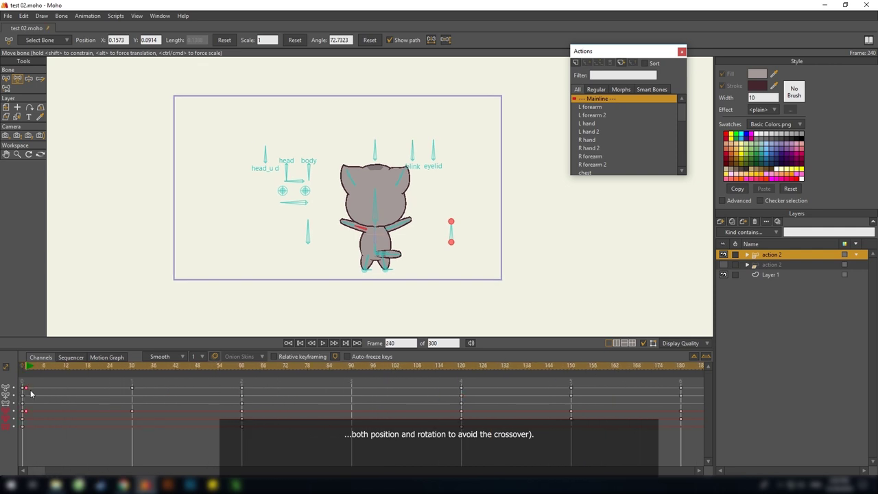
left_click_drag(30, 391, 20, 428)
key("ctrl+c")
key("ctrl+v")
left_click_drag(598, 402, 411, 412)
Pose the cat at frame 78 with the hips shifted sideways, the head tilted and the arms bent.
left_click_drag(387, 270, 396, 267)
left_click_drag(223, 406, 374, 406)
left_click_drag(238, 367, 246, 376)
scroll(378, 234, "up", 5)
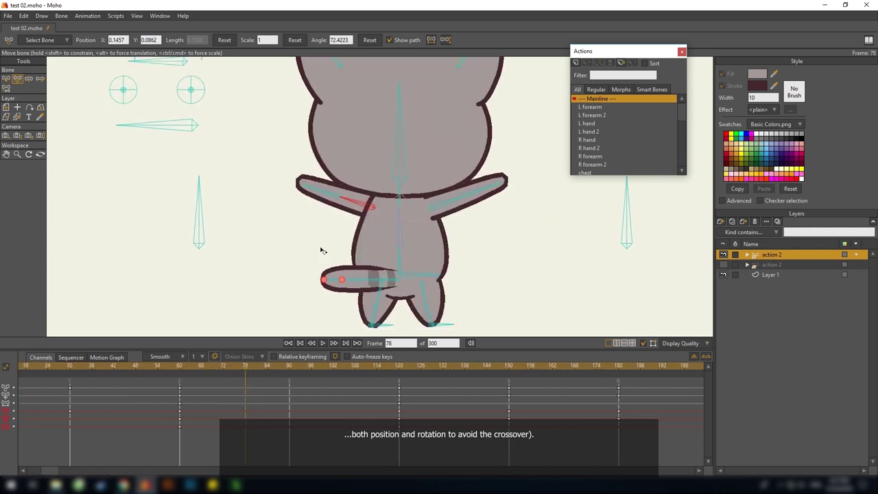
left_click_drag(400, 277, 386, 276)
key("z")
mouse_move(389, 140)
left_mouse_down()
mouse_move(449, 143)
mouse_move(401, 139)
left_mouse_up()
left_click_drag(439, 199, 431, 238)
left_click_drag(474, 255, 410, 253)
Bend the cat's arms into the opposite swaying pose at frame 102.
key("t")
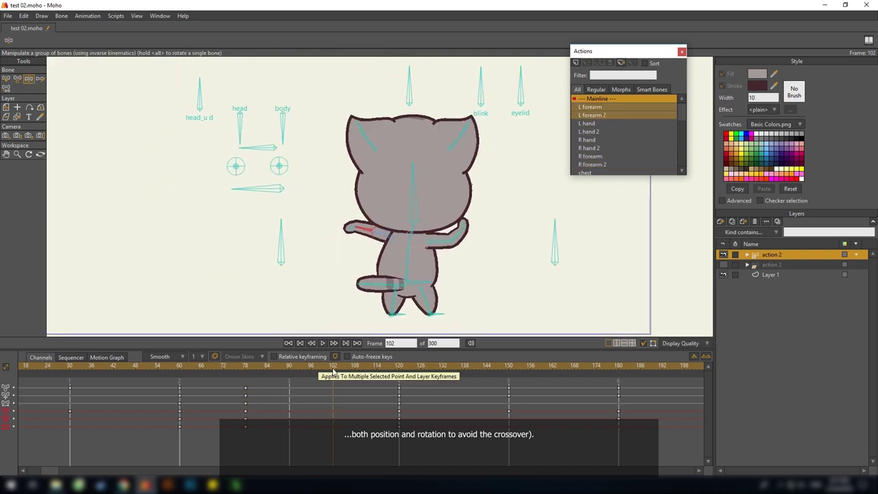
scroll(406, 277, "up", 4)
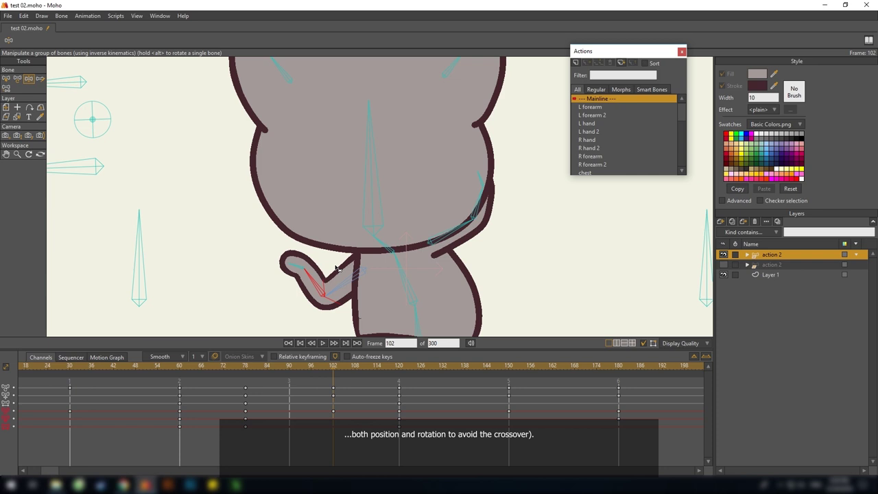
left_click_drag(337, 261, 330, 296)
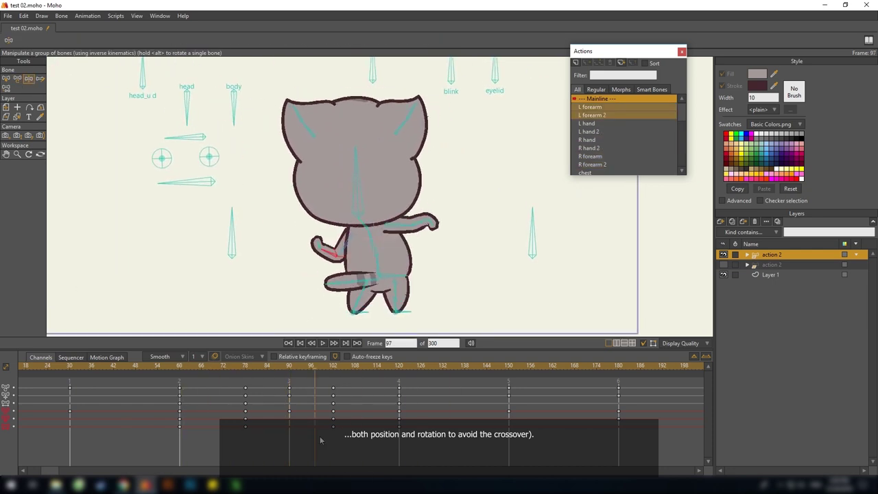
Copy the sway keyframes of frames 78, 90 and 102 to frames 198, 210 and 222 and check the result.
left_click_drag(320, 441, 630, 428)
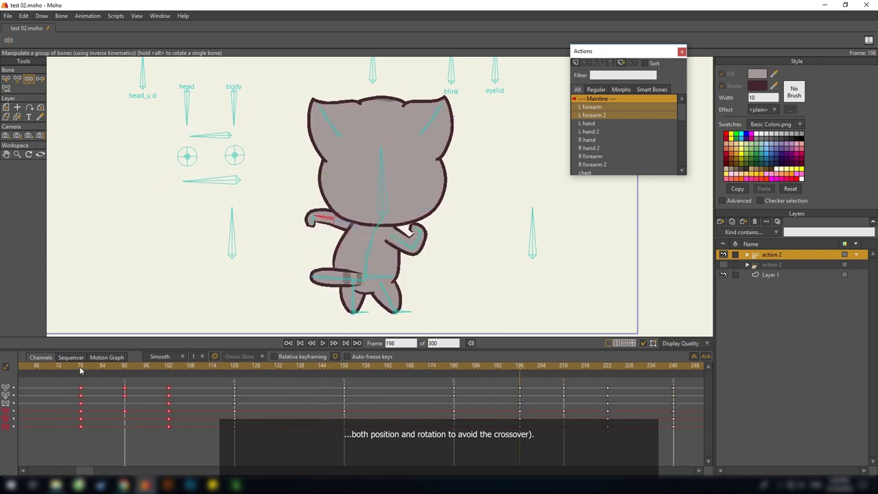
left_click_drag(523, 367, 564, 385)
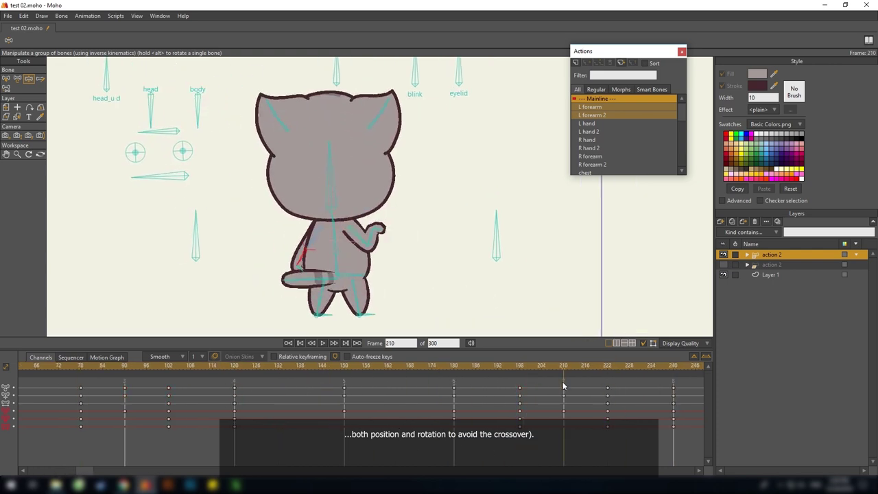
scroll(348, 243, "up", 4)
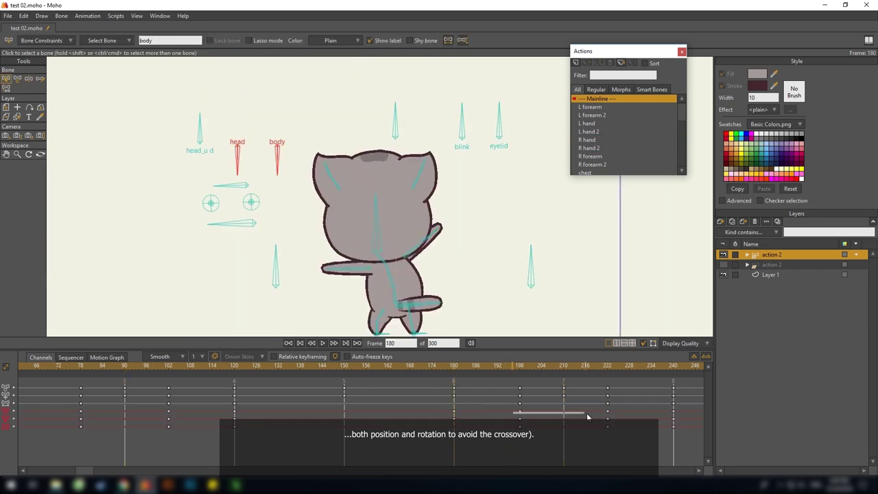
left_click_drag(588, 414, 688, 434)
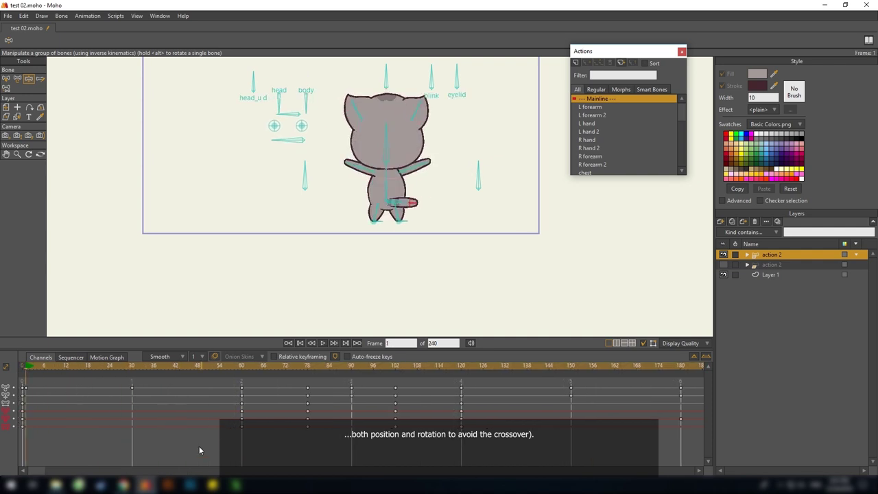
Compress the animation's keyframes so that it ends at frame 180.
key("t")
key("b")
scroll(411, 199, "up", 6)
scroll(390, 219, "down", 5)
scroll(481, 418, "right", 5)
left_click_drag(568, 444, 282, 382)
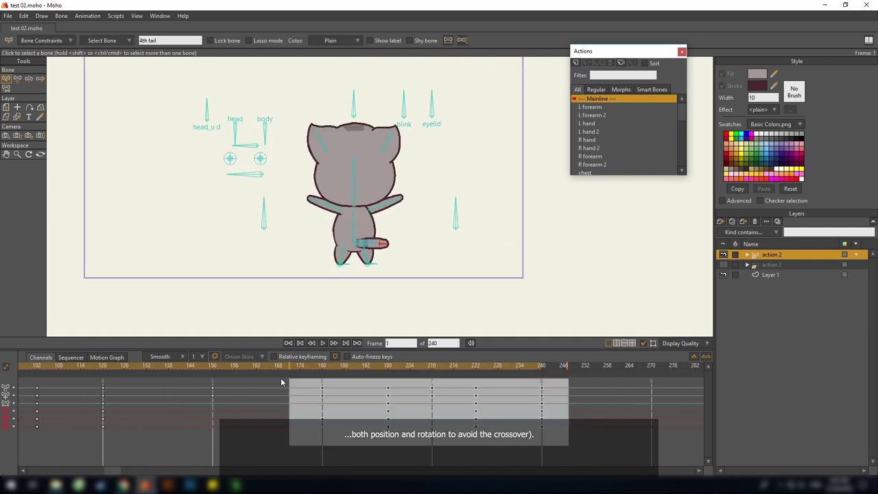
scroll(342, 419, "left", 5)
left_click_drag(411, 443, 28, 386)
scroll(480, 412, "right", 5)
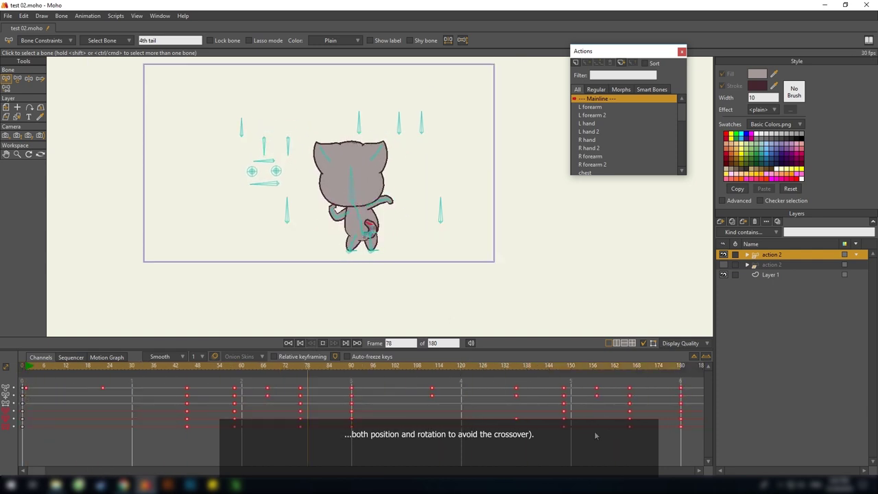
left_click_drag(233, 403, 297, 404)
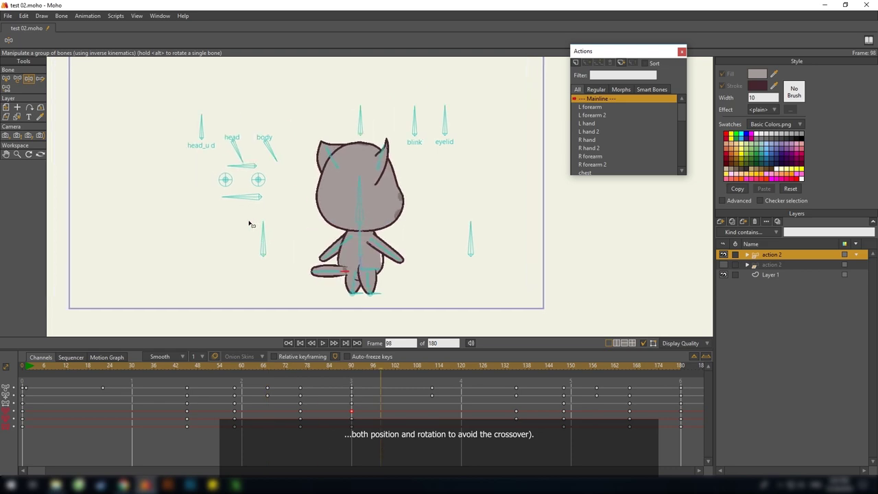
Render a preview of the animation and play the exported test 02.mp4 video.
key("ctrl+r")
left_click(513, 396)
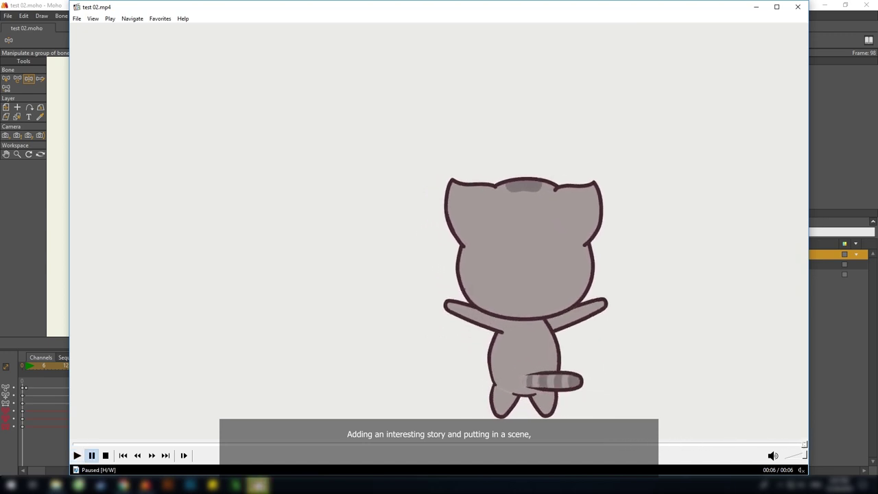
left_click(78, 455)
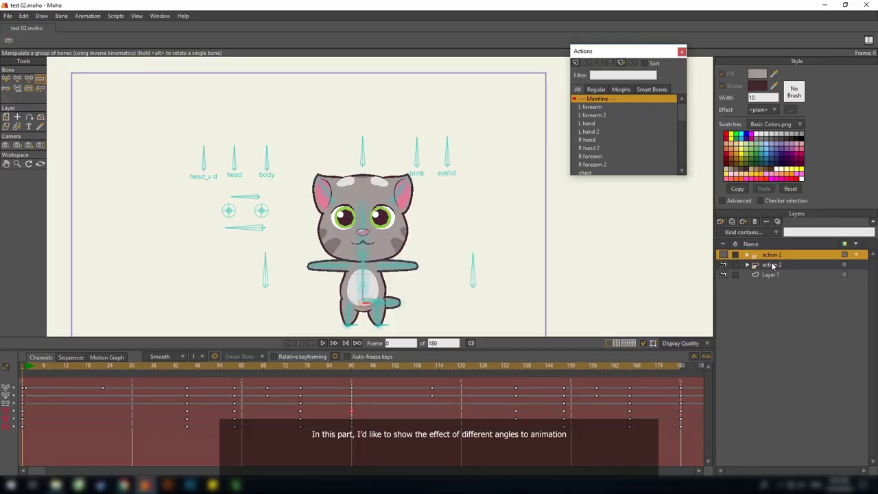
Test the rotation range of the eyelid dial bone on the lower action 2 layer's rig.
scroll(400, 236, "up", 2)
scroll(399, 235, "down", 2)
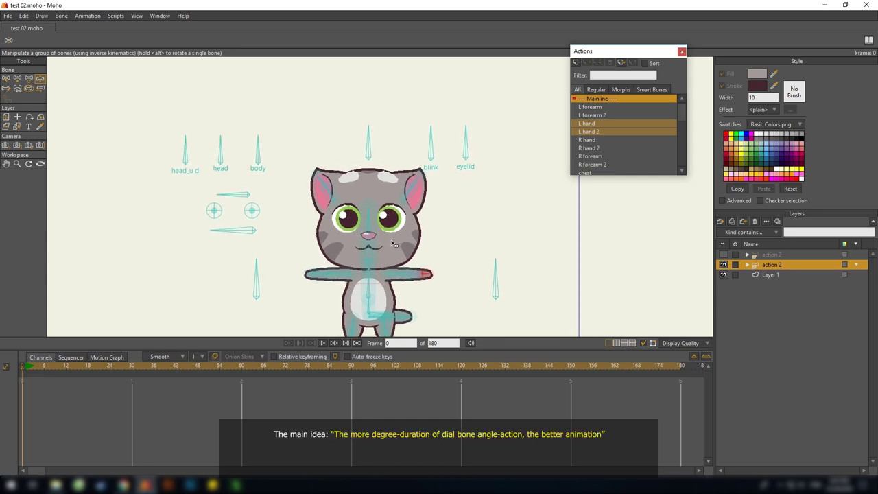
key("b")
scroll(449, 209, "up", 1)
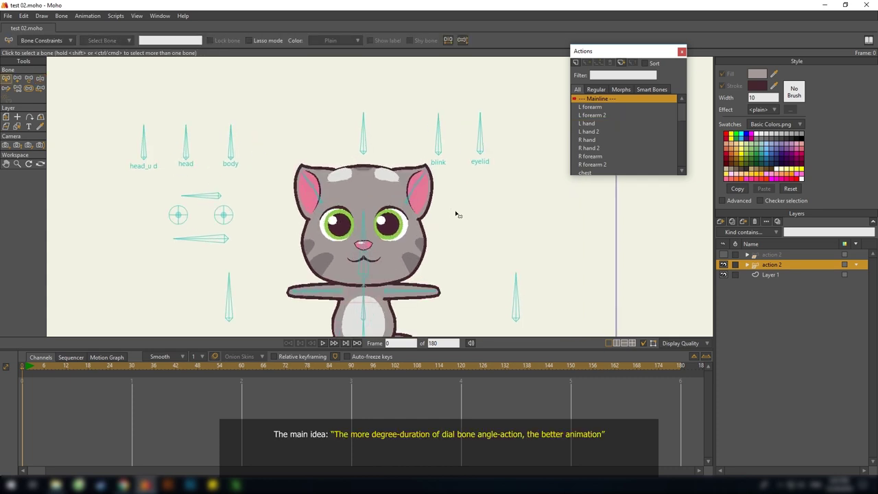
left_click_drag(455, 211, 452, 223)
left_click_drag(461, 257, 458, 199)
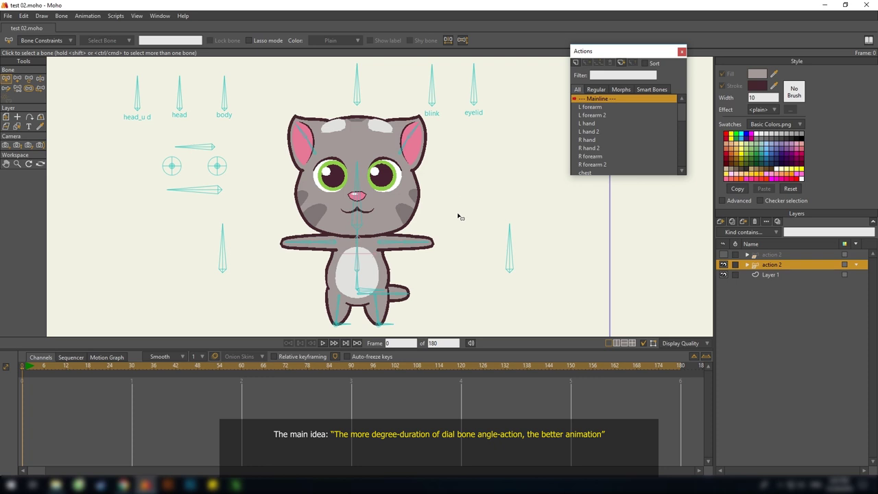
left_click_drag(457, 169, 449, 221)
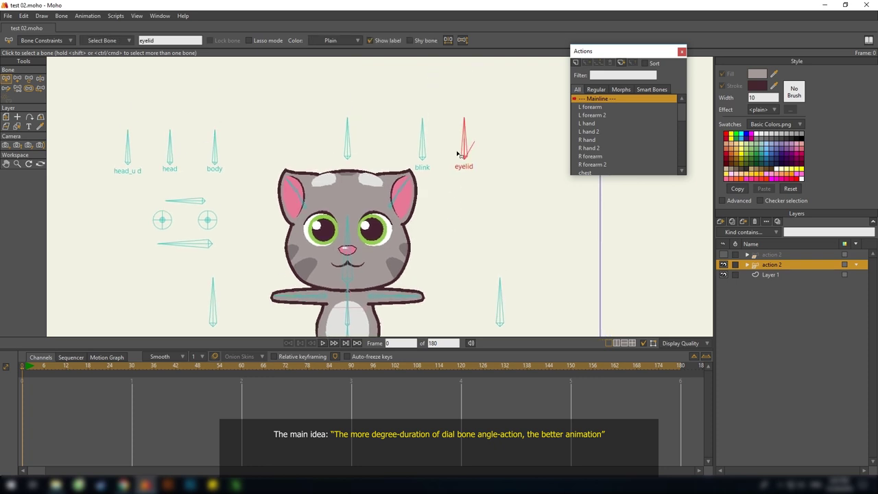
scroll(464, 143, "up", 3)
key("z")
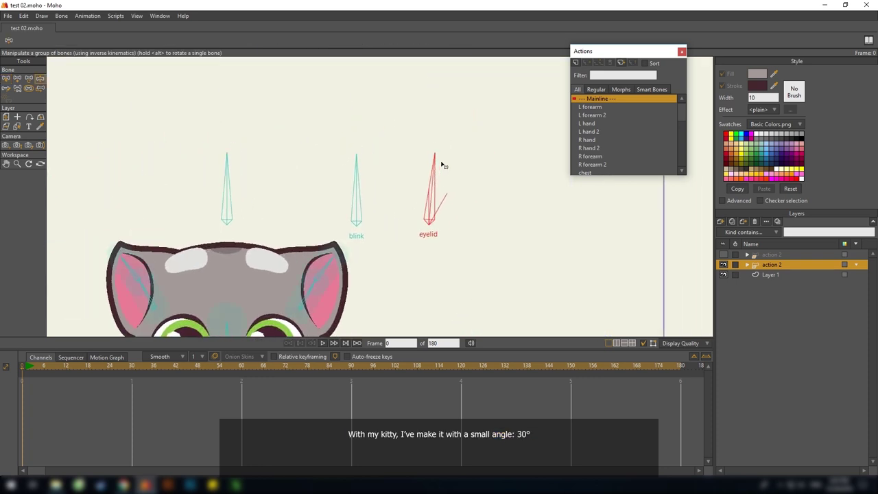
left_click_drag(442, 165, 472, 190)
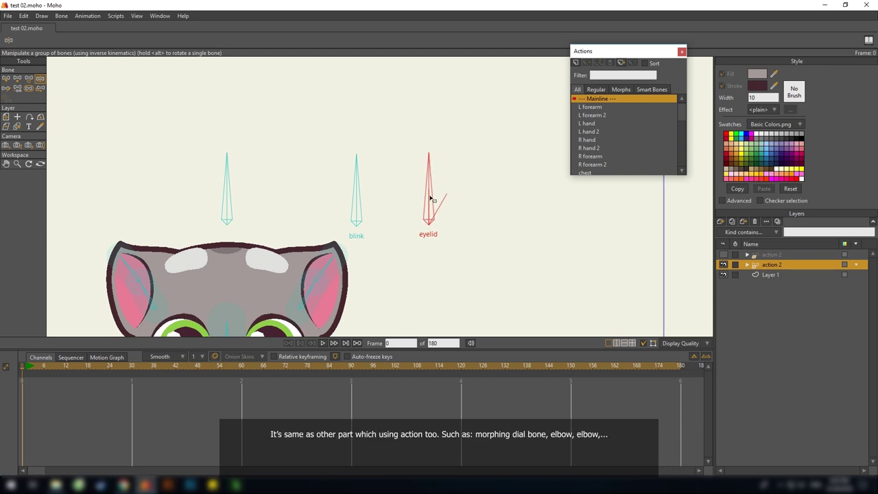
left_click_drag(264, 176, 263, 171)
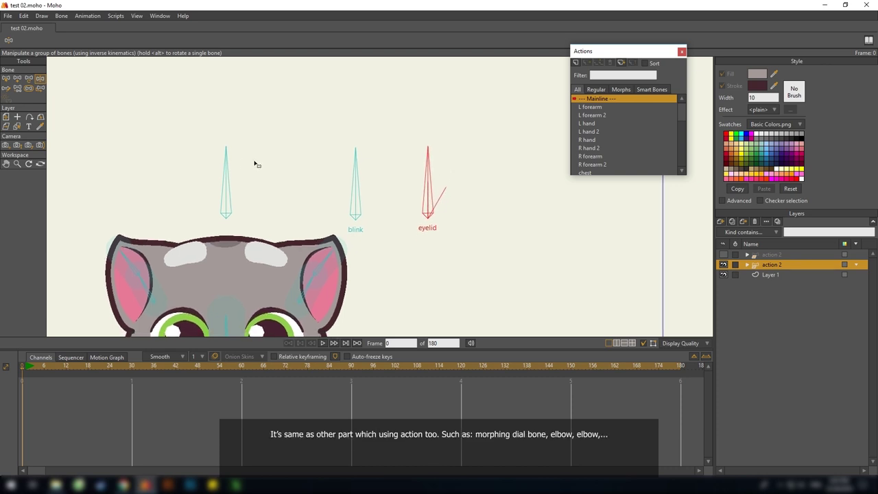
Inspect the angle constraints of the blink bone.
left_click(6, 78)
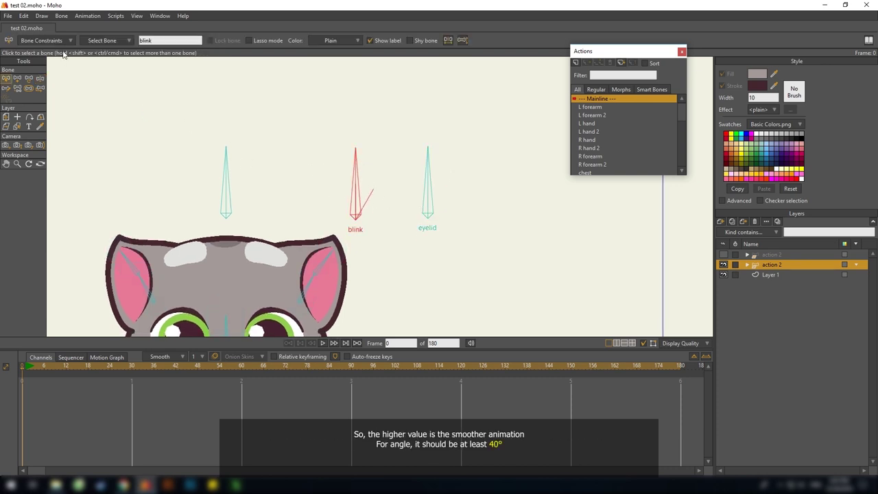
left_click(47, 41)
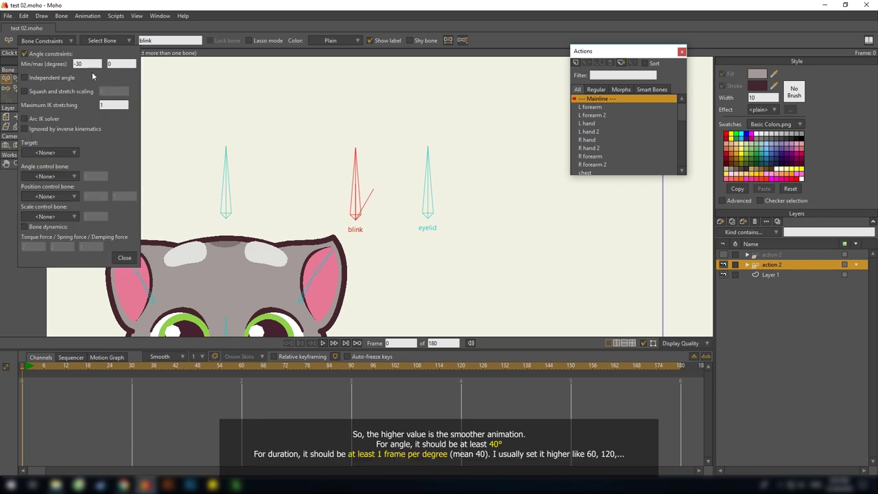
left_click_drag(273, 234, 362, 179)
scroll(322, 203, "down", 4)
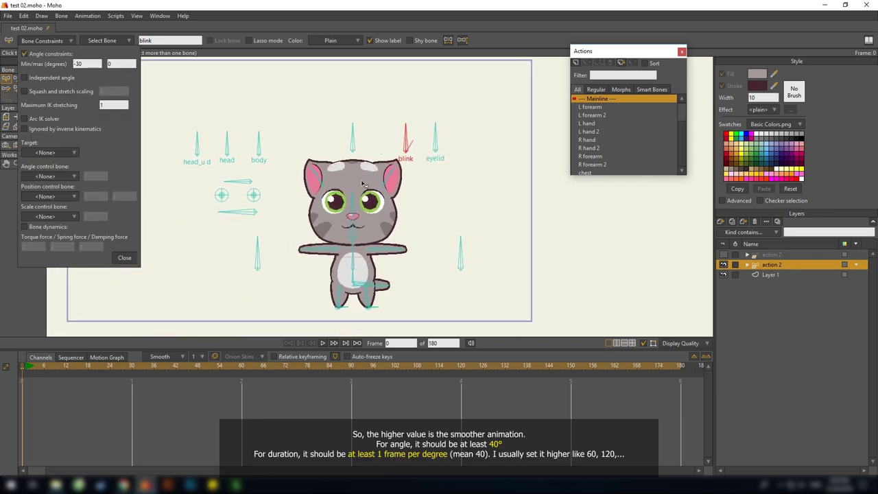
scroll(367, 224, "up", 1)
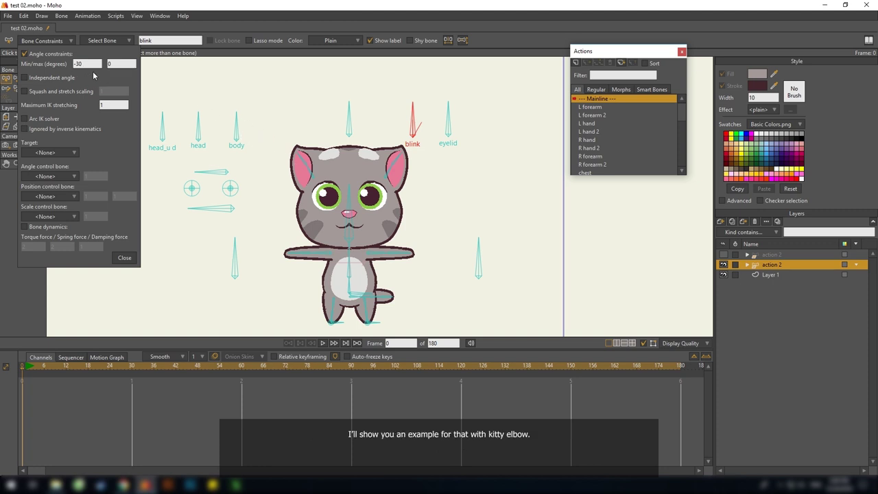
Select the left forearm bone and open its L forearm action at frame 1.
left_click_drag(321, 164, 315, 169)
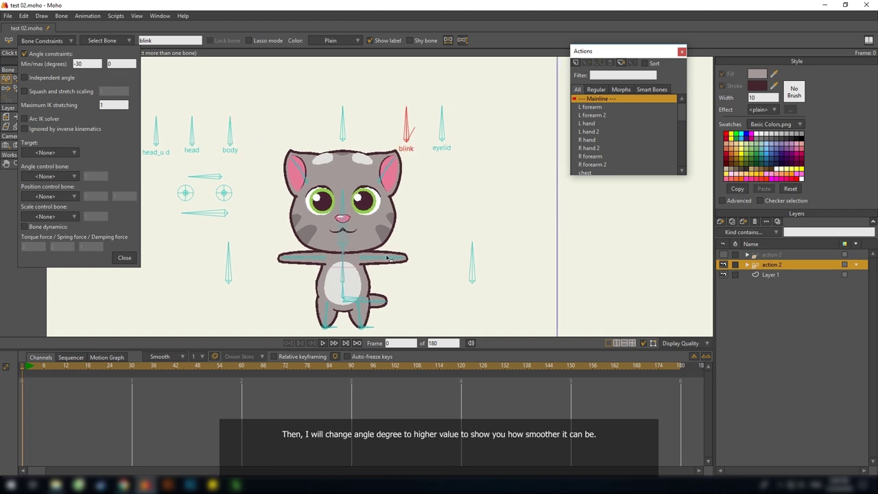
left_click_drag(387, 259, 388, 242)
scroll(388, 241, "up", 4)
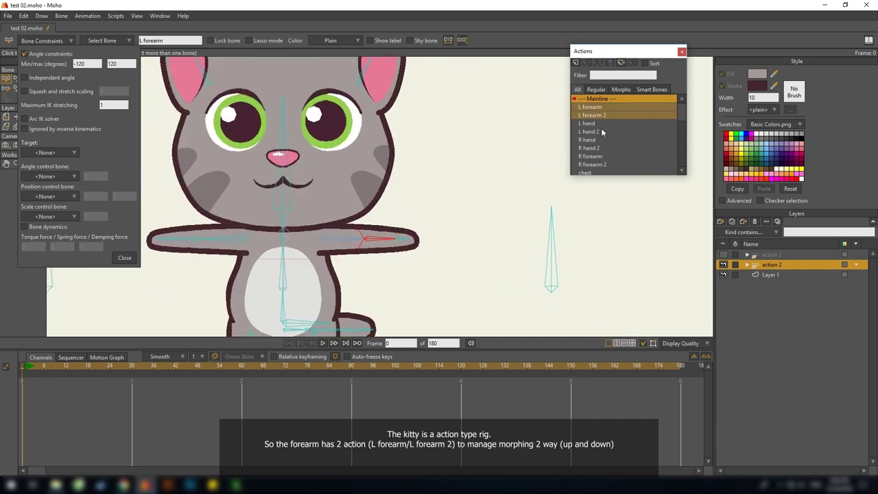
double_click(595, 109)
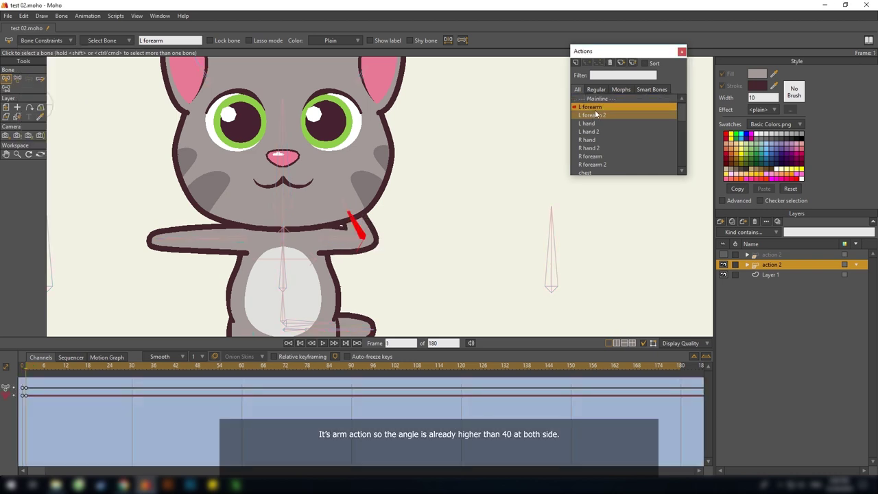
left_click(26, 371)
left_click(26, 371)
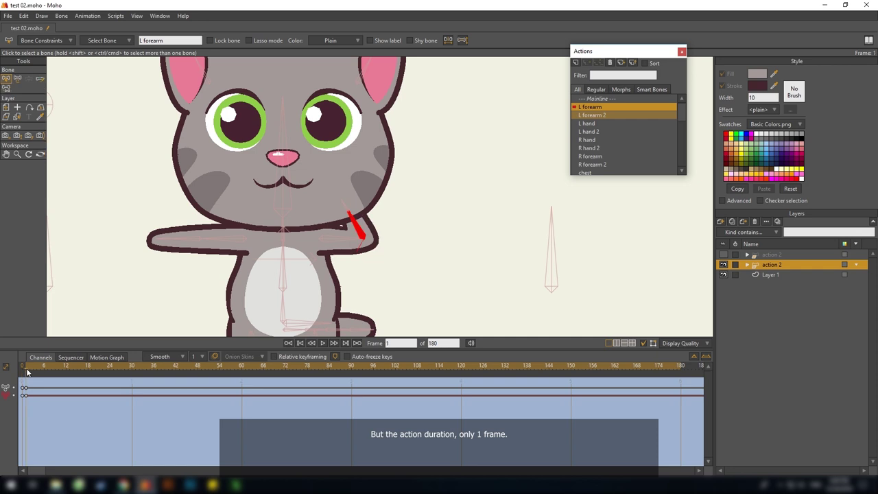
Inspect the left forearm bone's angle constraints, and return to the Mainline.
left_click(42, 41)
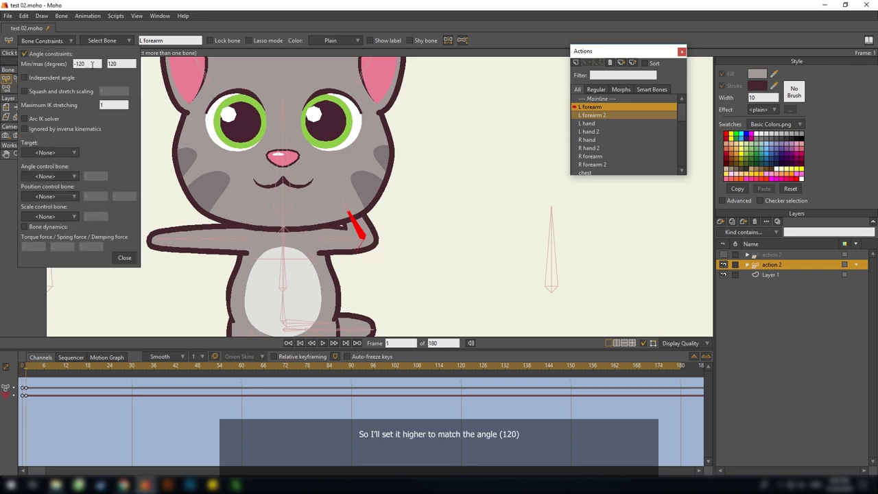
left_click_drag(339, 234, 446, 260)
left_click(605, 100)
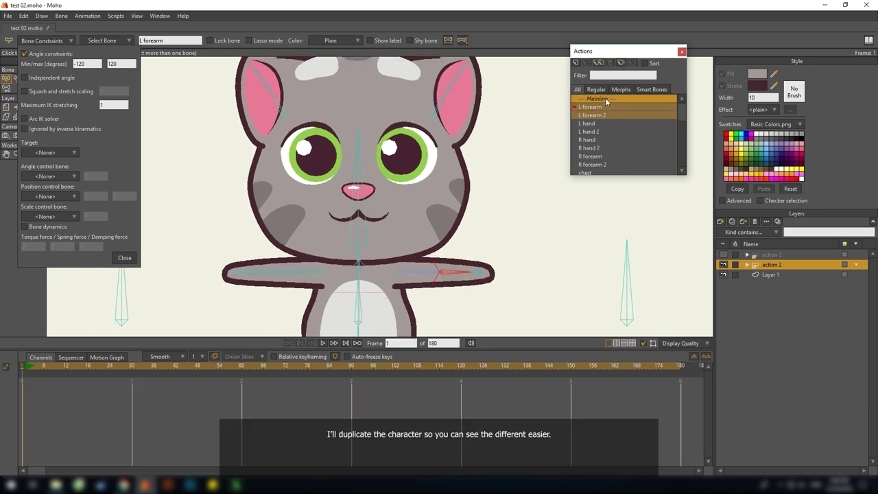
Examine the separate L hand and L arm vector layers that make up the character's left arm.
scroll(436, 242, "up", 5)
left_click_drag(435, 242, 370, 235)
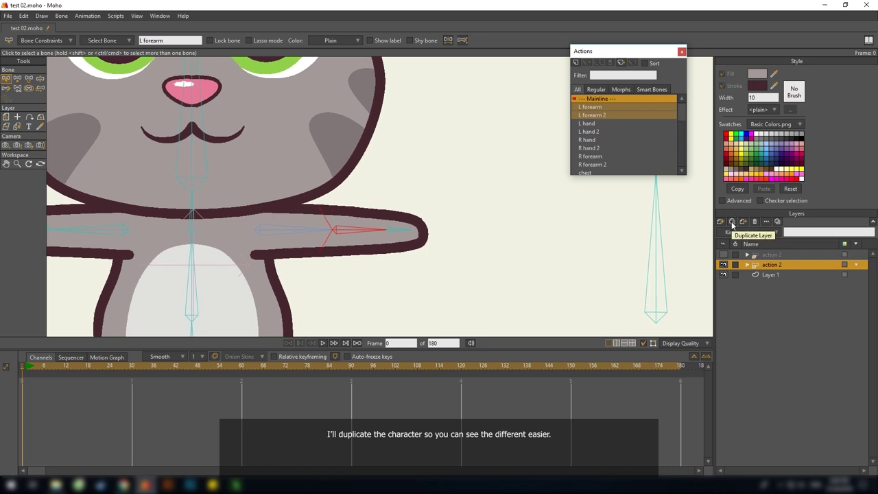
left_click_drag(430, 263, 425, 268)
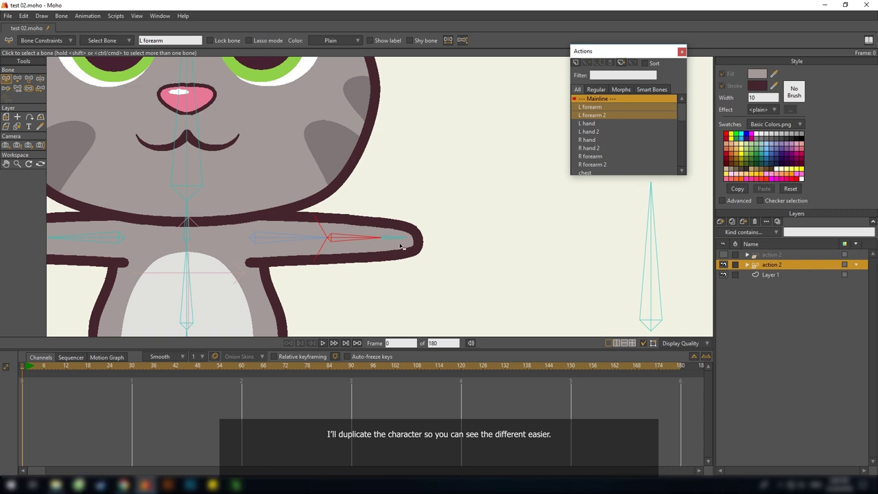
scroll(395, 264, "up", 5)
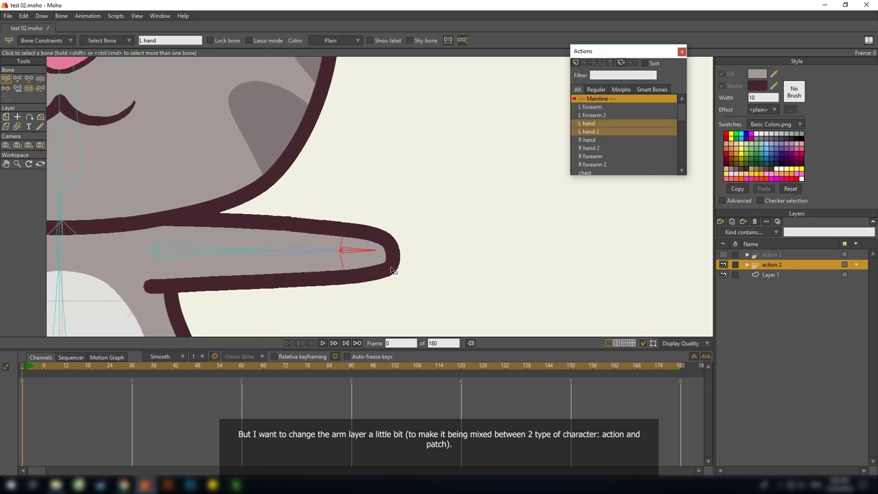
right_click(376, 267, "alt")
left_click_drag(434, 287, 475, 278)
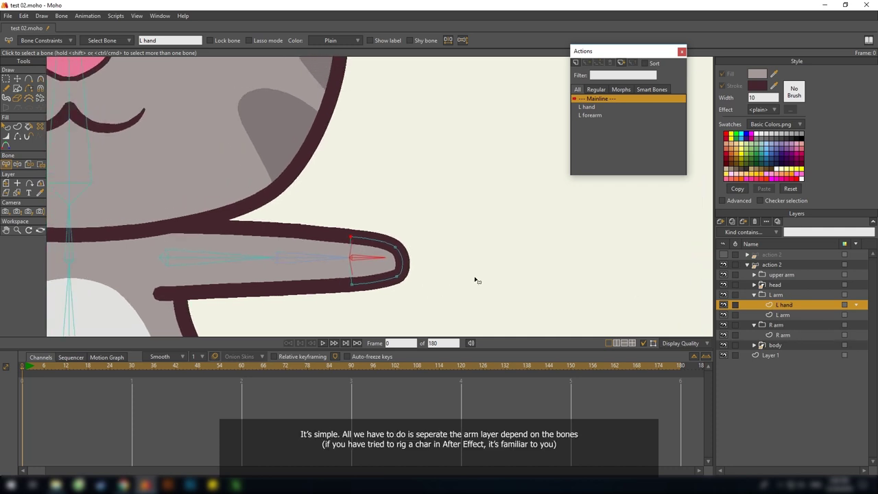
left_click(804, 315)
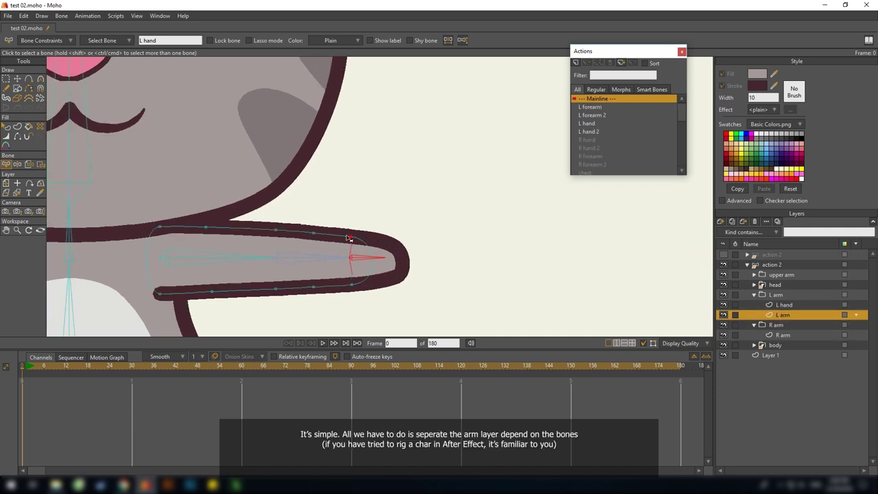
left_click(779, 306)
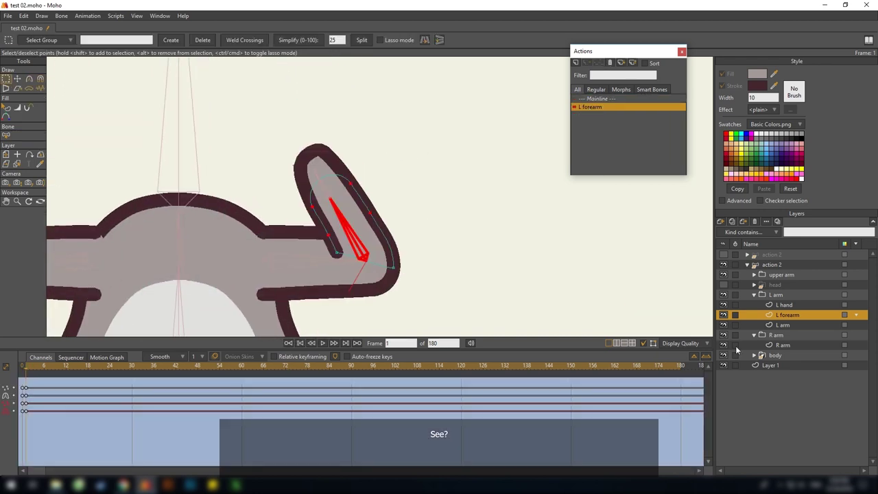
Extend the L forearm action's end keys to frame 18 and scrub to the in-between pose at frame 9.
left_click(29, 368)
left_click_drag(28, 370, 56, 377)
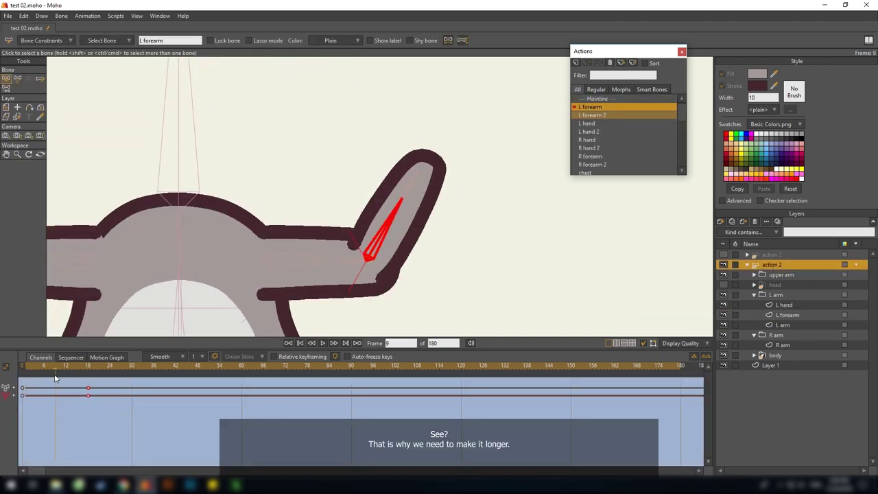
At frame 9, move the L forearm layer's lower elbow point to about X 0.68, Y -0.48 to align it with the upper arm.
right_click(419, 185, "alt")
right_click(409, 228, "alt")
scroll(409, 230, "up", 1)
key("g")
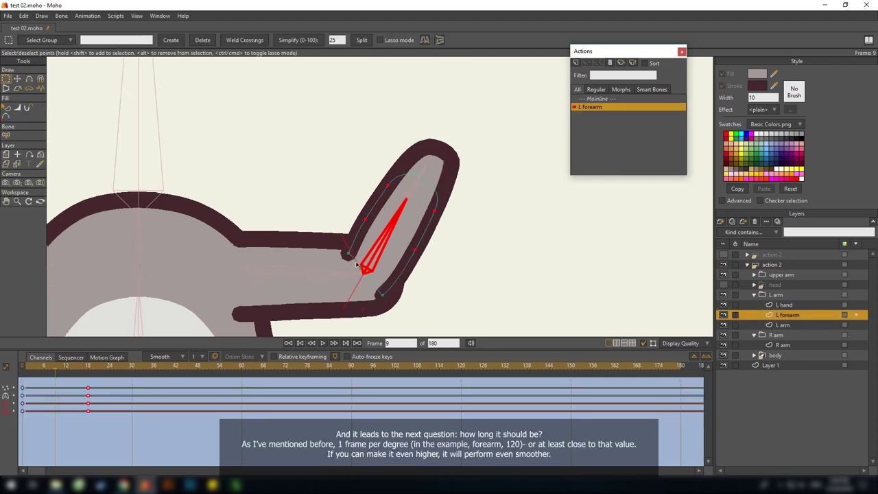
left_click(347, 254)
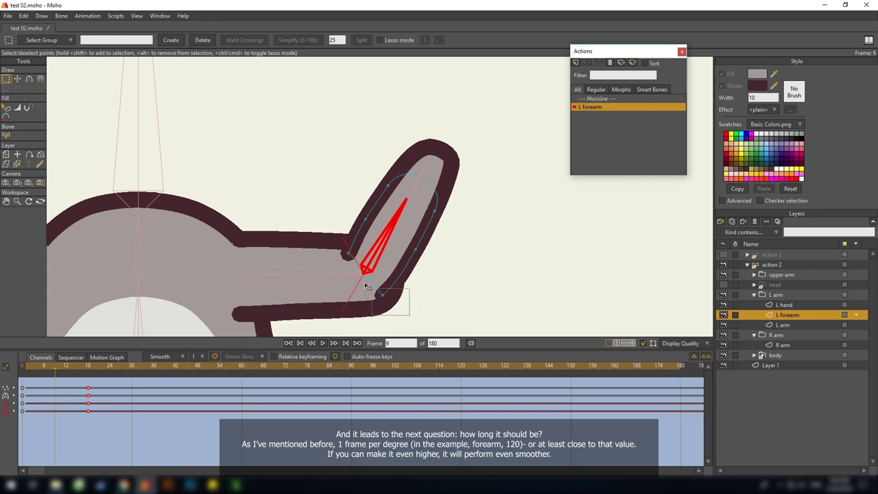
key("t")
left_click_drag(365, 283, 391, 306)
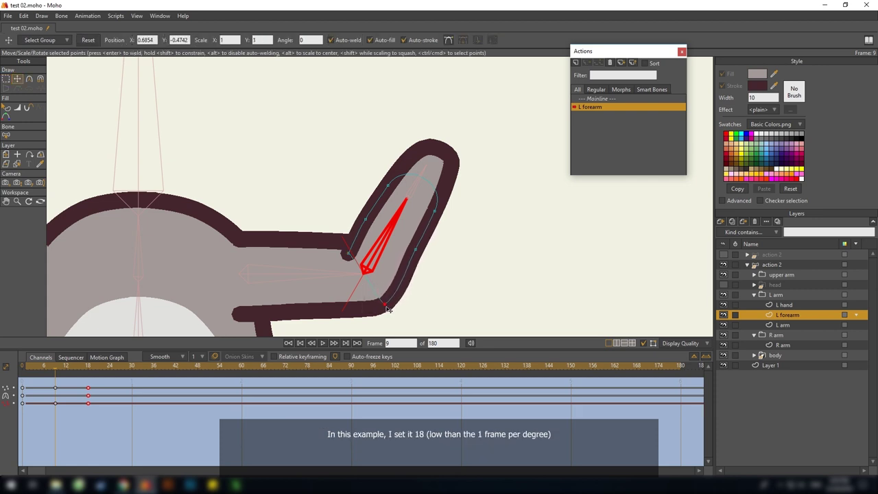
left_click_drag(396, 302, 417, 275)
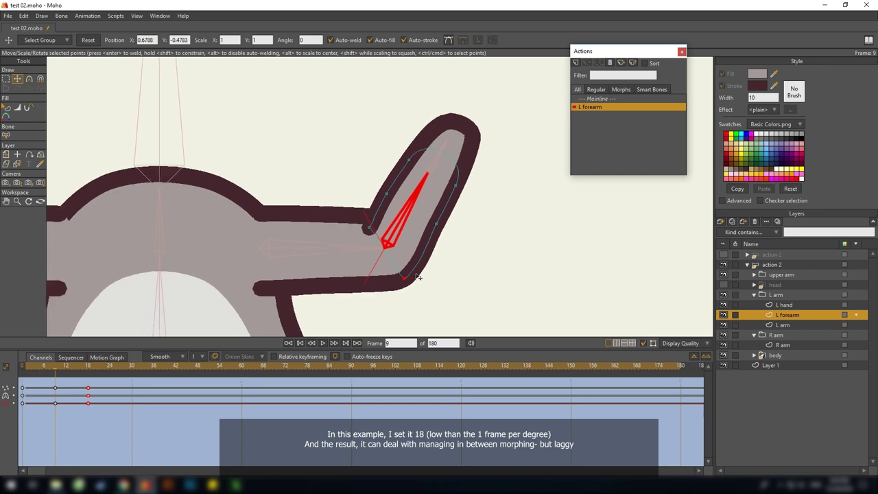
scroll(410, 217, "down", 2)
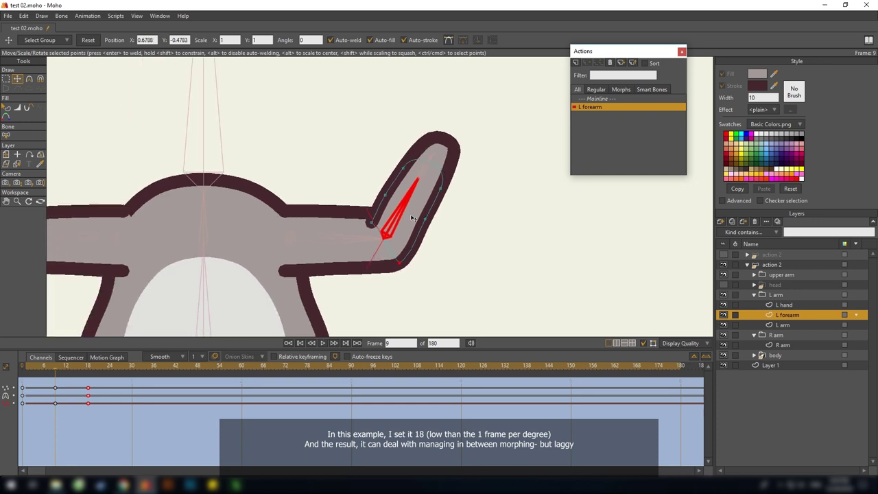
Bend the left forearm with Manipulate Bones in the Mainline to test the 18-frame action's morph.
left_click_drag(410, 217, 392, 228)
double_click(590, 99)
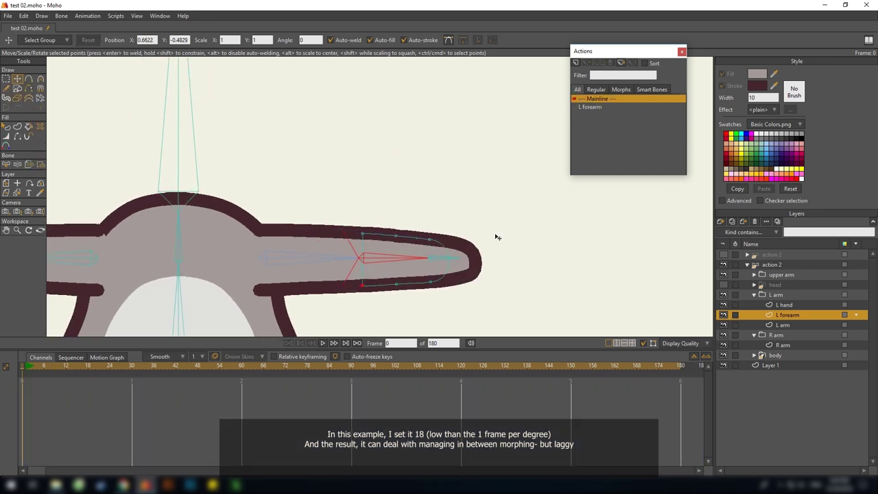
key("z")
left_click_drag(414, 257, 339, 251)
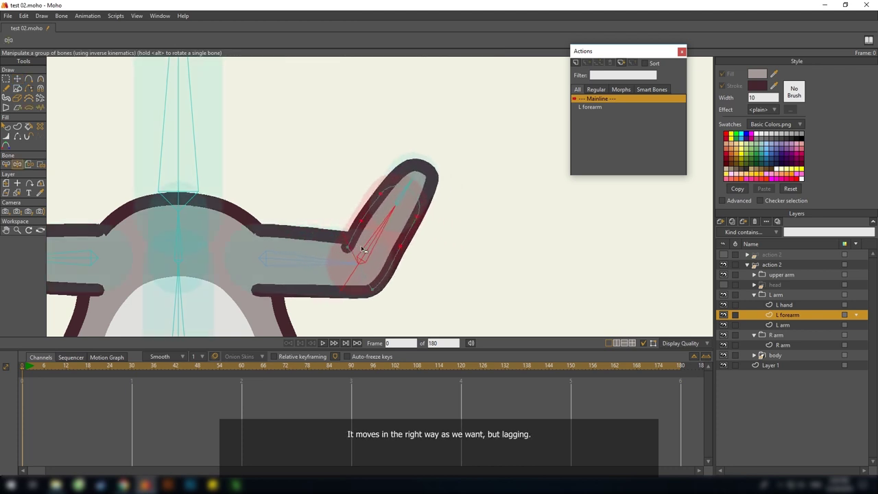
left_click_drag(371, 236, 341, 250)
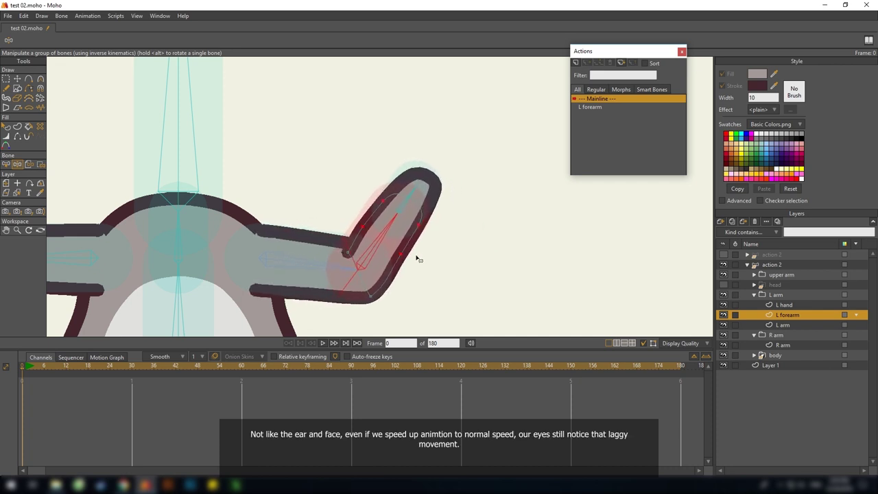
left_click_drag(417, 258, 441, 263)
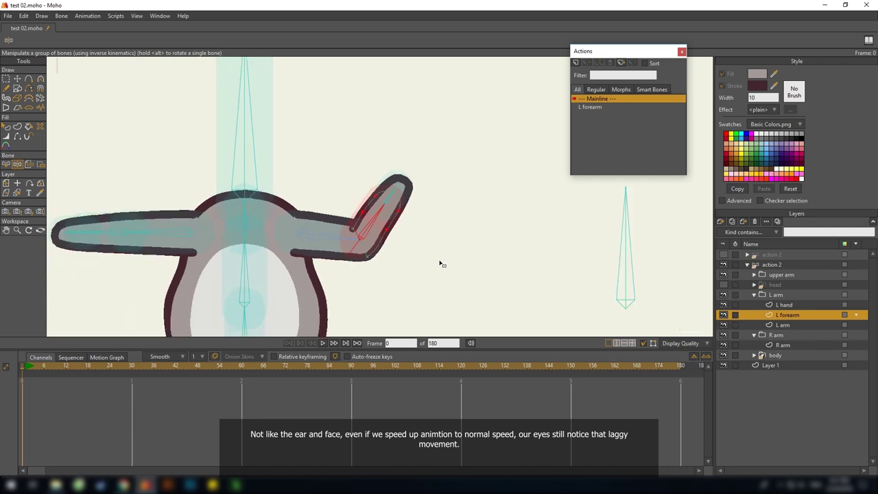
Review the L forearm action's early bend at frame 5, and return to the Mainline.
left_click(594, 107)
double_click(594, 107)
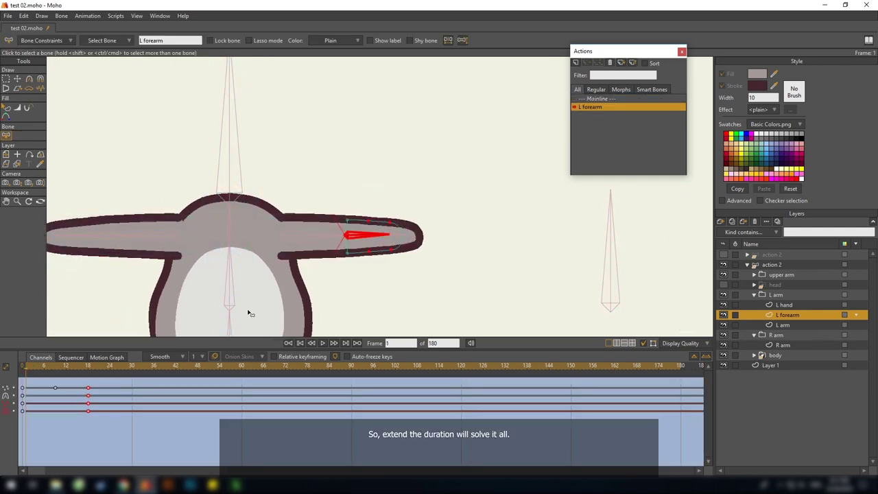
left_click_drag(27, 369, 41, 380)
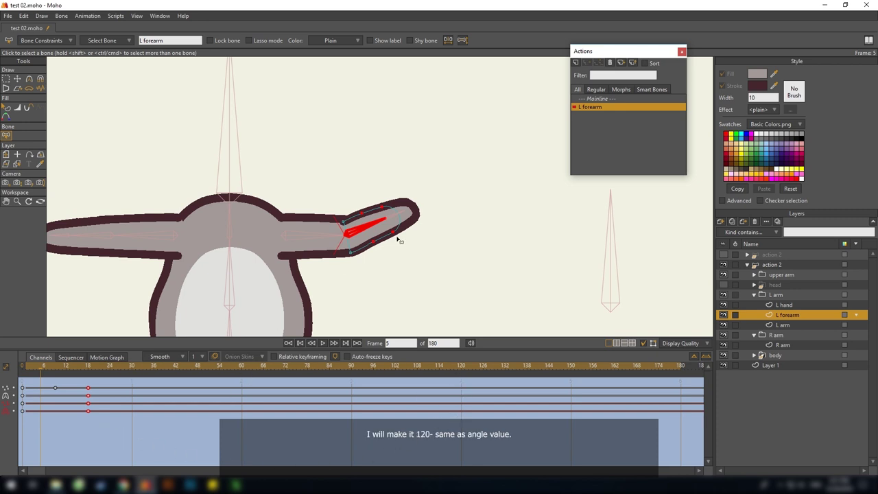
left_click_drag(397, 238, 394, 234)
left_click(592, 101)
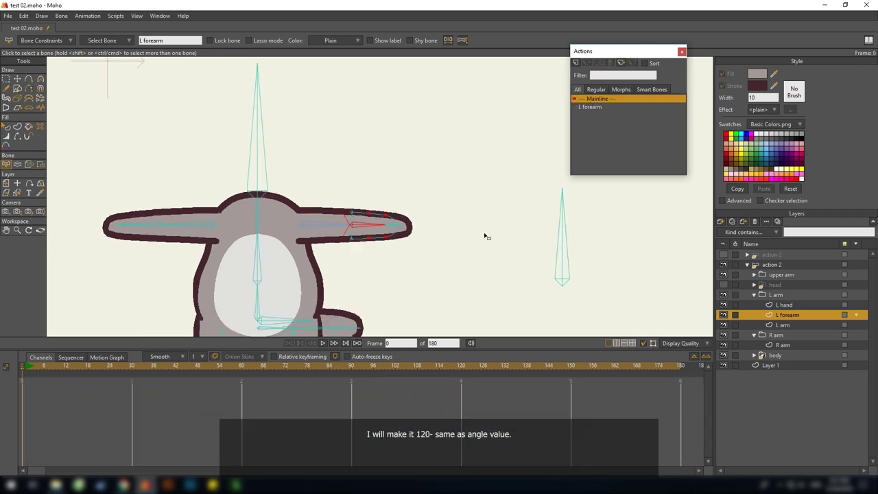
Duplicate the action 2 character layer and offset the copy sideways to about X -0.41.
left_click(779, 266)
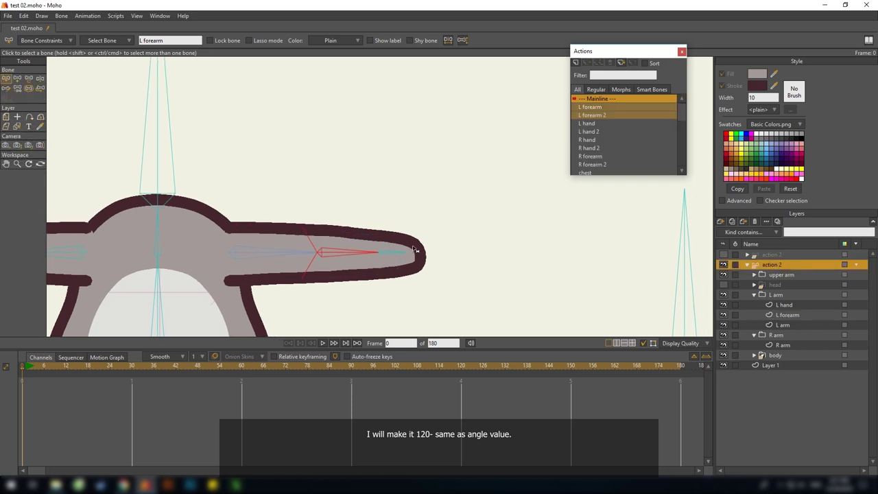
left_click_drag(423, 255, 426, 256)
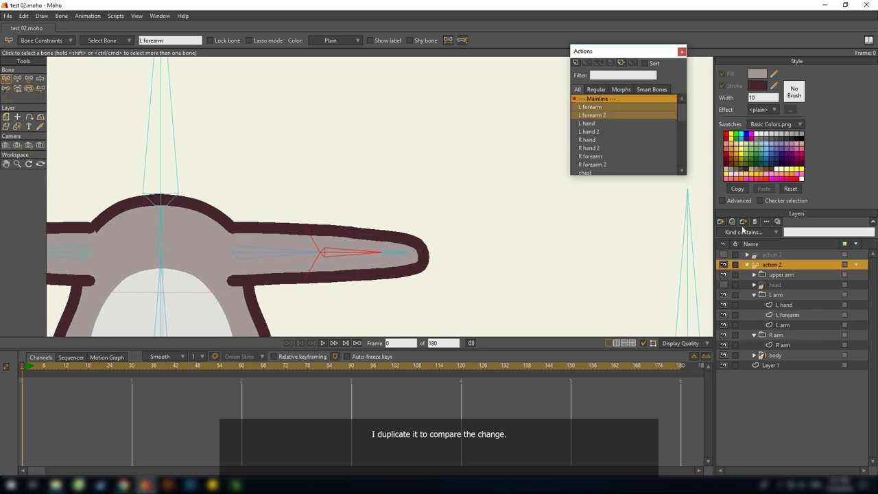
left_click(743, 221)
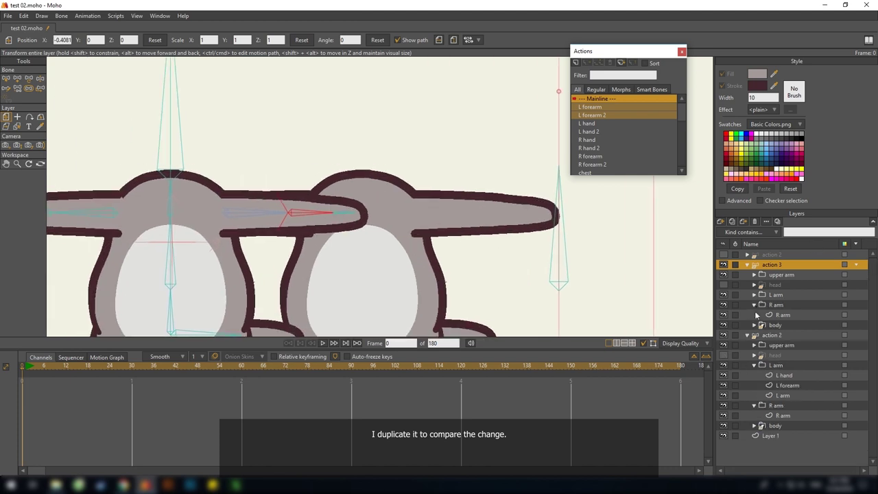
Hide the R arm and body layers of the action 3 character.
left_click(754, 305)
left_click(724, 315)
left_click(724, 305)
In the action 2 layer's L forearm action, move the bone's end keys to frame 120 and show the final bend.
left_click(769, 325)
scroll(399, 255, "up", 3)
left_click_drag(574, 231, 495, 268)
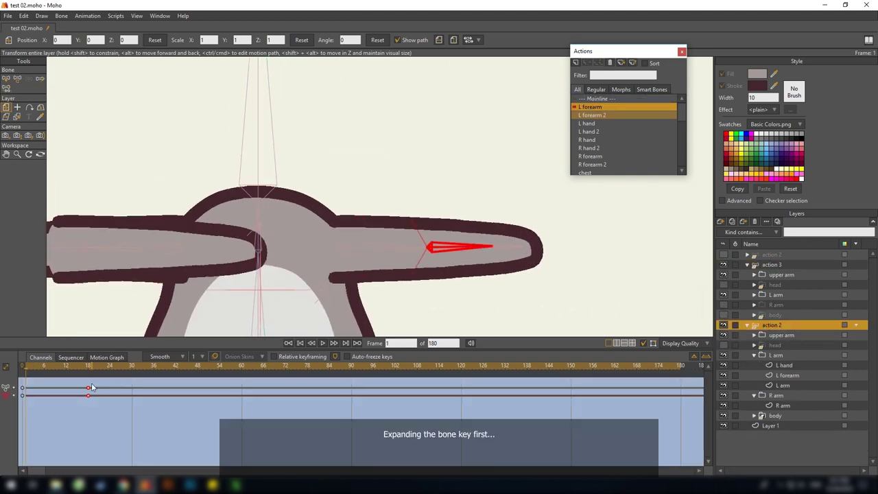
left_click_drag(92, 388, 244, 389)
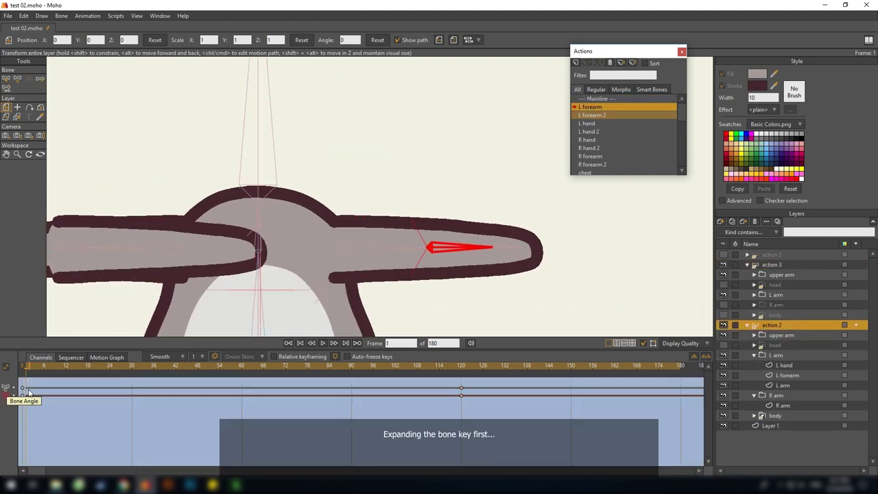
left_click_drag(29, 392, 458, 403)
left_click(460, 367)
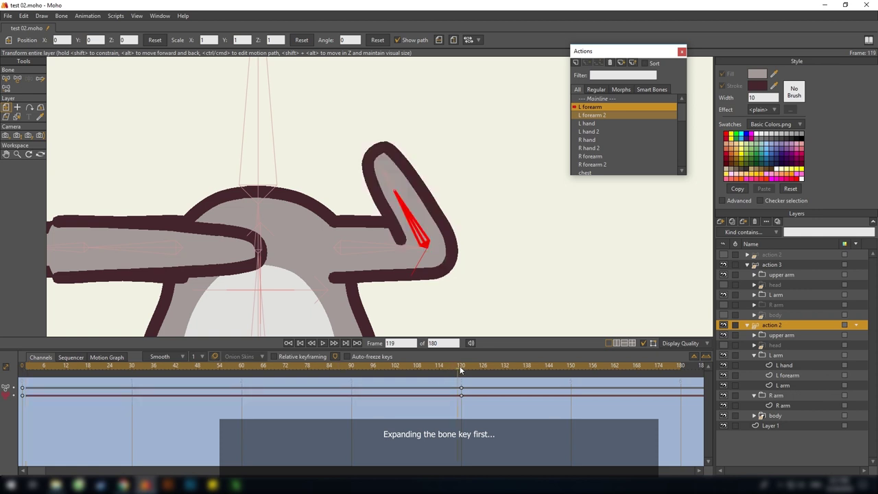
Stretch the L forearm vector layer's action keys, placing the middle point key at frame 60 and the end keys at 120.
left_click(735, 379)
left_click_drag(117, 421, 458, 439)
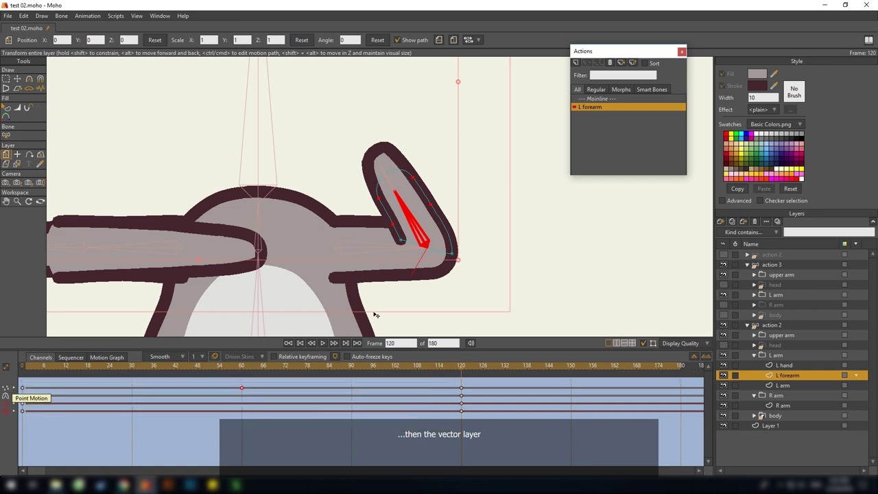
left_click_drag(375, 313, 380, 313)
Compare the action 2 and L forearm layers' keys together in the timeline, and return to the Mainline.
left_click(774, 326, "ctrl")
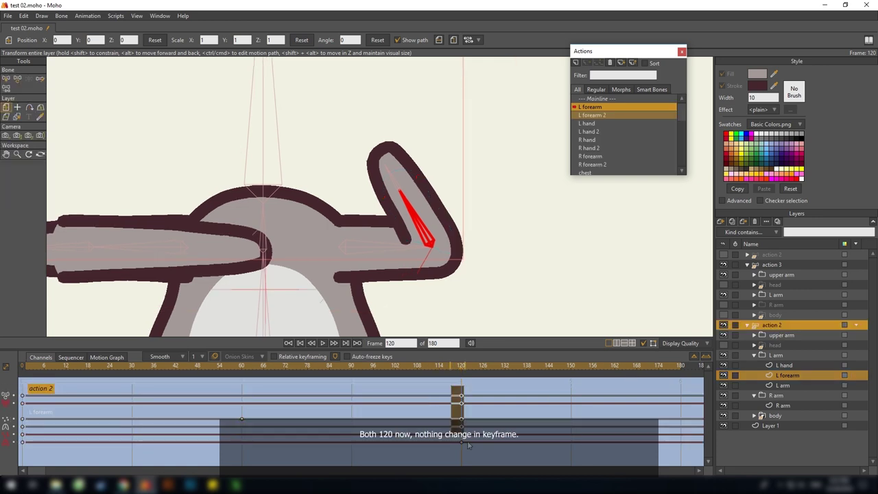
left_click_drag(50, 397, 21, 449)
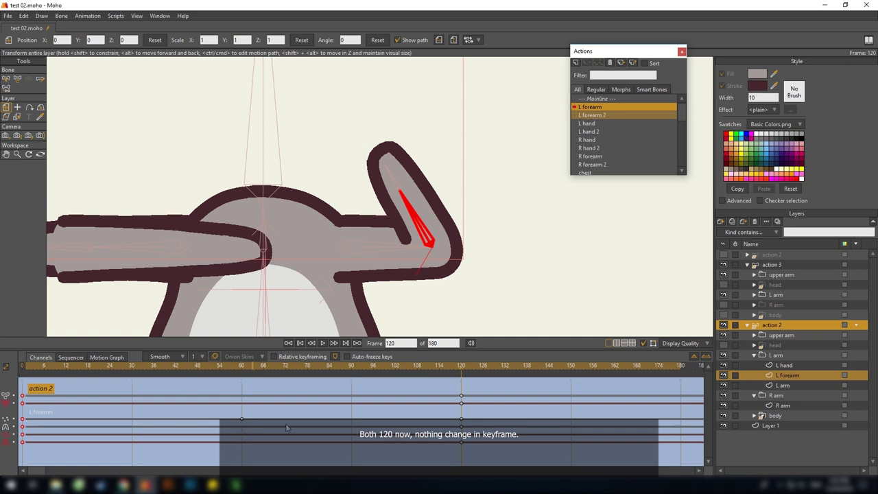
left_click(596, 99)
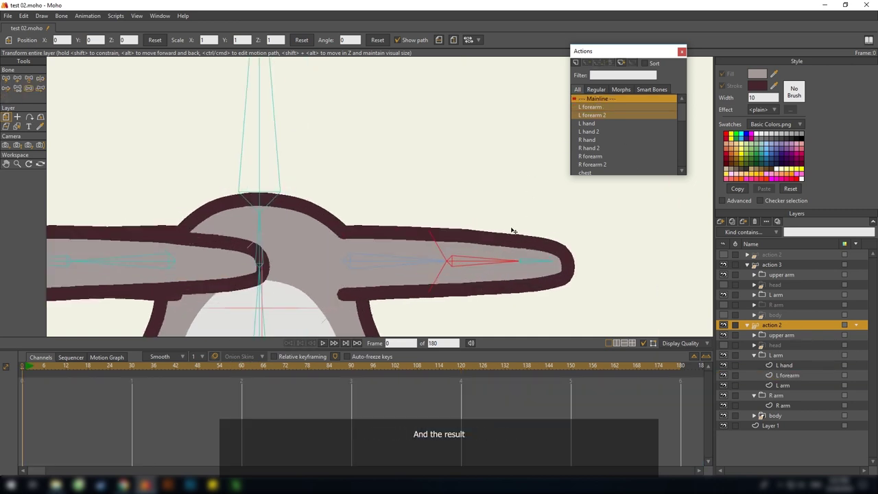
Bend the action 2 character's left forearm through its range to test the 120-frame action's morph.
key("z")
left_click_drag(547, 261, 438, 231)
left_click_drag(517, 242, 568, 305)
left_click_drag(485, 287, 472, 271)
Bend the left forearms of the action 3 and action 2 characters in turn to compare their smoothness.
left_click(772, 265)
left_click_drag(195, 245, 220, 221)
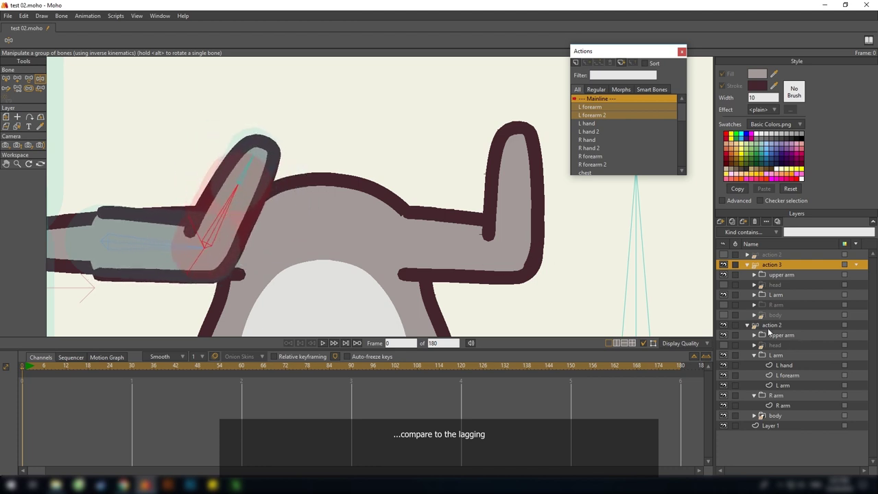
left_click(768, 330)
left_click_drag(511, 248, 523, 286)
scroll(524, 307, "down", 3)
Check the L forearm action's keys on the action 3 layer, then return to the Mainline and select the action 2 layer.
left_click(771, 264)
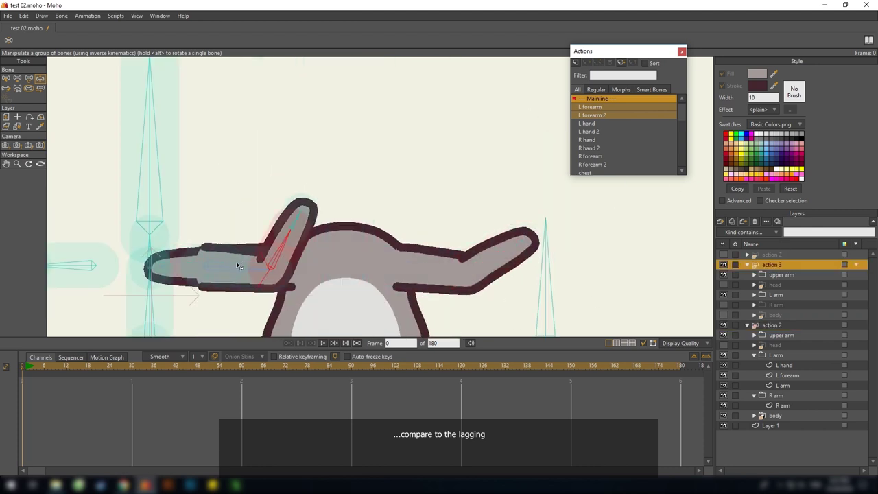
double_click(596, 107)
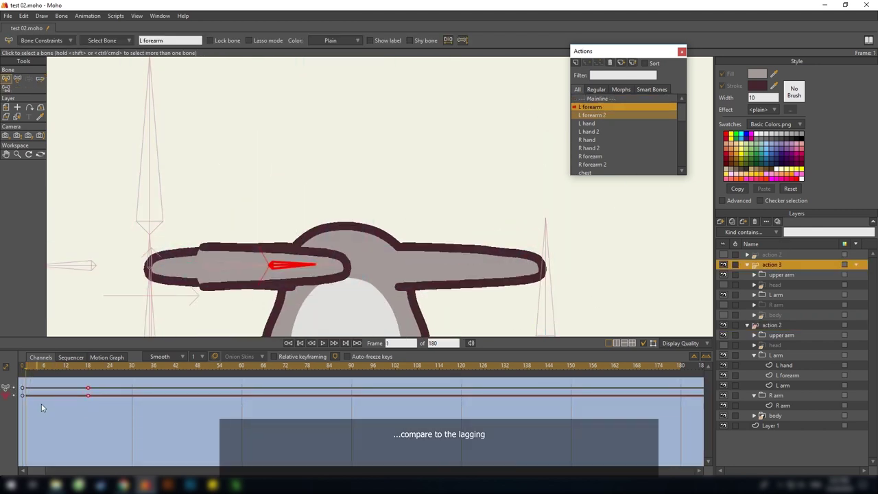
double_click(604, 98)
left_click(772, 327)
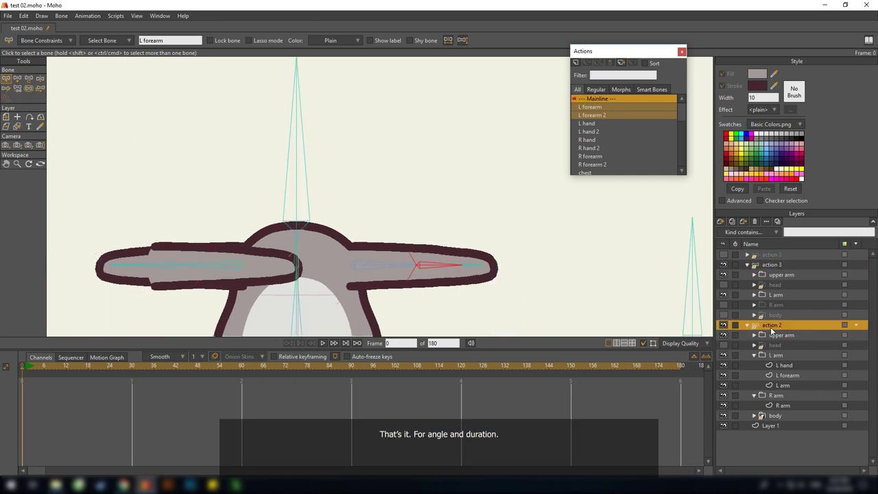
Review the L forearm action's keys with the action 2 layer selected and return to the Mainline.
double_click(593, 108)
left_click_drag(27, 381, 457, 417)
double_click(596, 99)
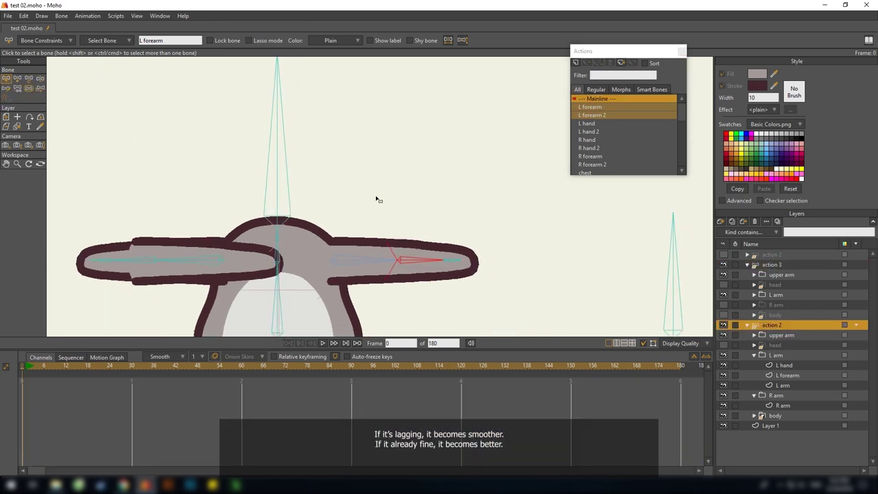
Delete the action 3 layer and show the head layer of the action 2 character.
scroll(381, 202, "down", 3)
left_click(817, 265)
left_click(755, 223)
left_click_drag(441, 223, 458, 271)
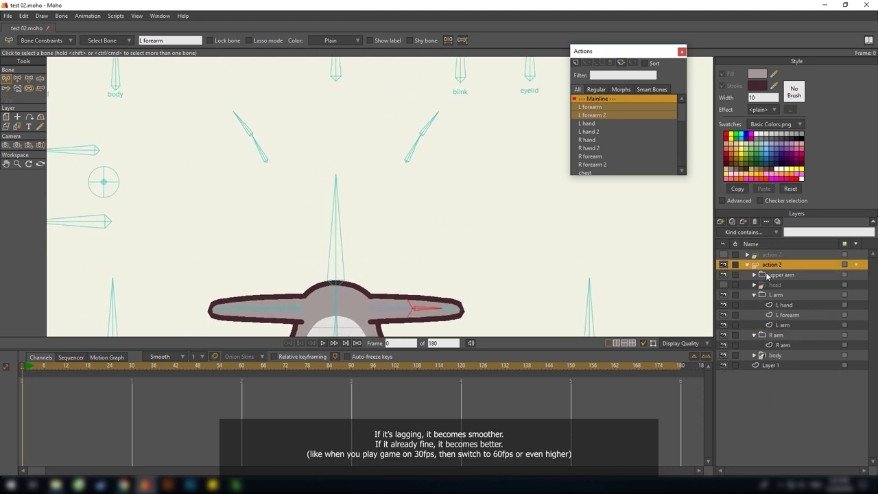
left_click(723, 284)
scroll(394, 264, "down", 5)
scroll(302, 241, "up", 3)
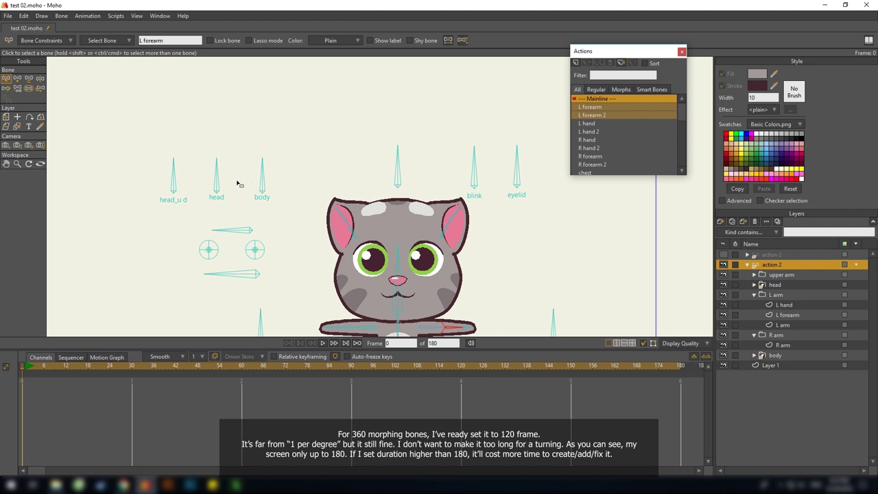
Select the head control bone and examine its rotation range and constraints.
left_click(213, 199)
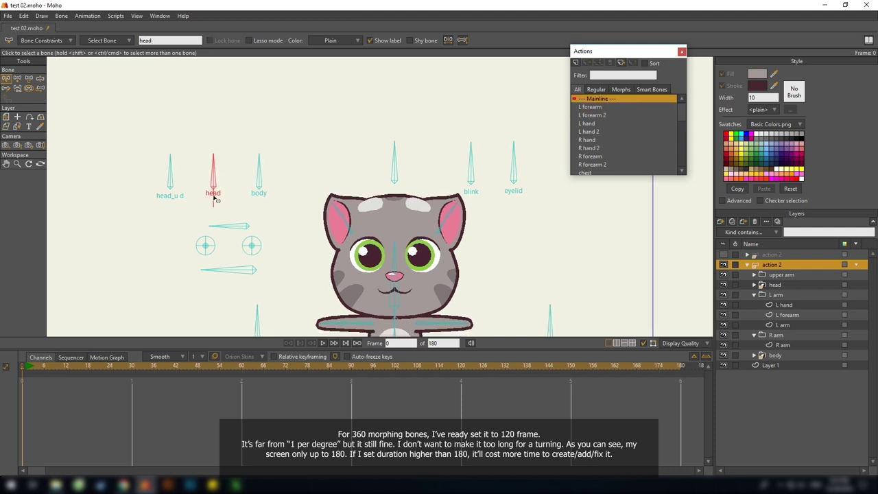
left_click_drag(214, 173, 217, 177)
left_click(219, 188)
left_click_drag(243, 212, 255, 141)
scroll(218, 189, "up", 3)
left_click(32, 43)
left_click_drag(299, 275, 261, 283)
Rotate the blink bone with Manipulate Bones to test how the eyes close.
scroll(261, 283, "down", 2)
left_click(490, 176)
left_click_drag(489, 177, 359, 160)
key("z")
left_click(439, 137)
mouse_move(439, 138)
left_mouse_down()
mouse_move(465, 136)
mouse_move(438, 134)
left_mouse_up()
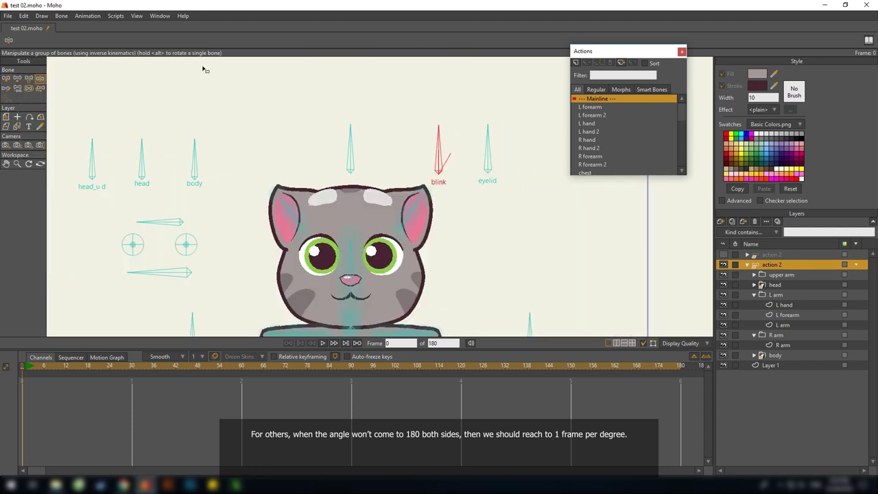
Widen the blink bone's angle constraint to allow a 60-degree turn.
key("s")
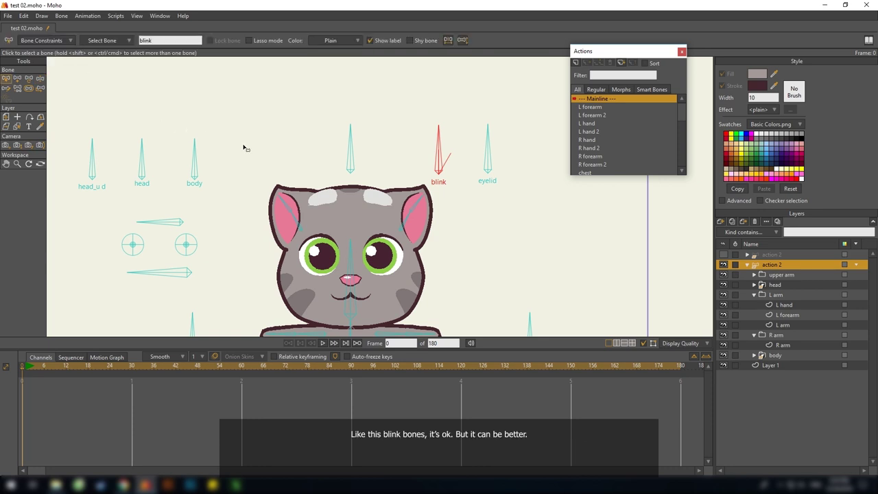
left_click(43, 41)
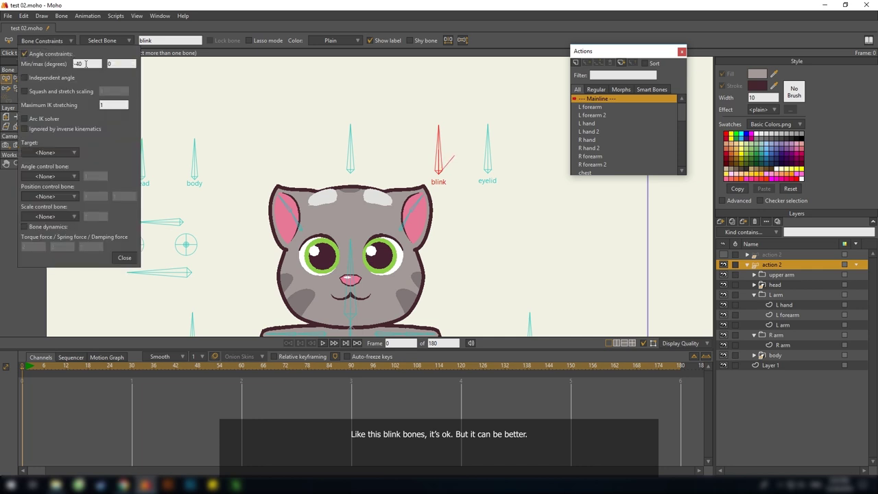
mouse_move(493, 221)
left_mouse_down()
mouse_move(481, 225)
mouse_move(481, 211)
left_mouse_up()
In the blink action, rotate the blink bone to its new limit at frame 7, an angle of 30.
left_click_drag(681, 115, 686, 152)
double_click(584, 118)
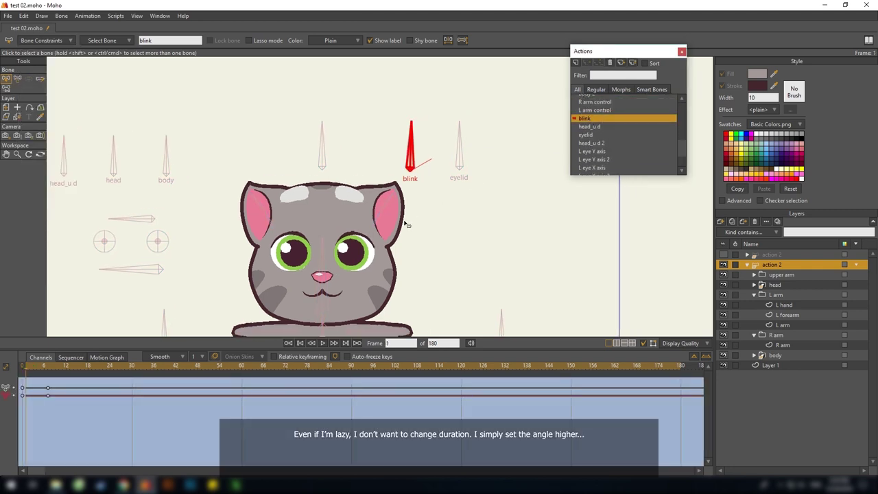
left_click(47, 370)
key("t")
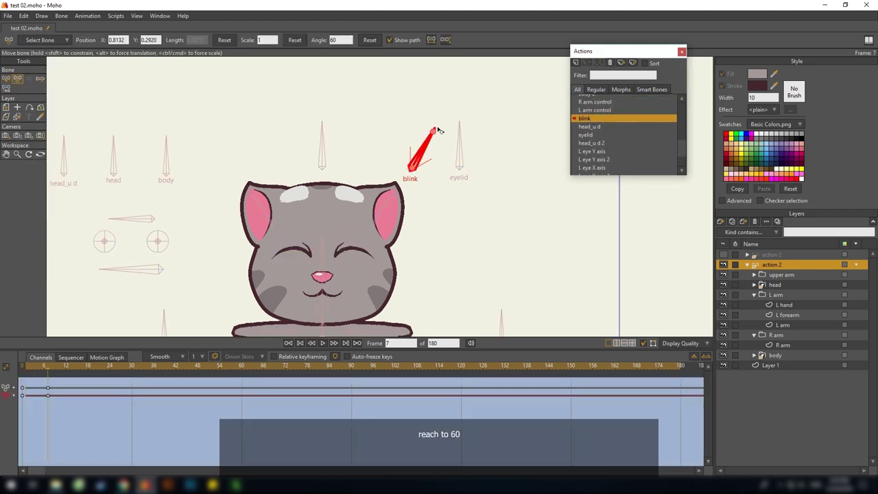
left_click_drag(438, 129, 463, 166)
Return to the Mainline and rotate the blink bone to test the blink over its wider angle.
scroll(462, 225, "up", 2)
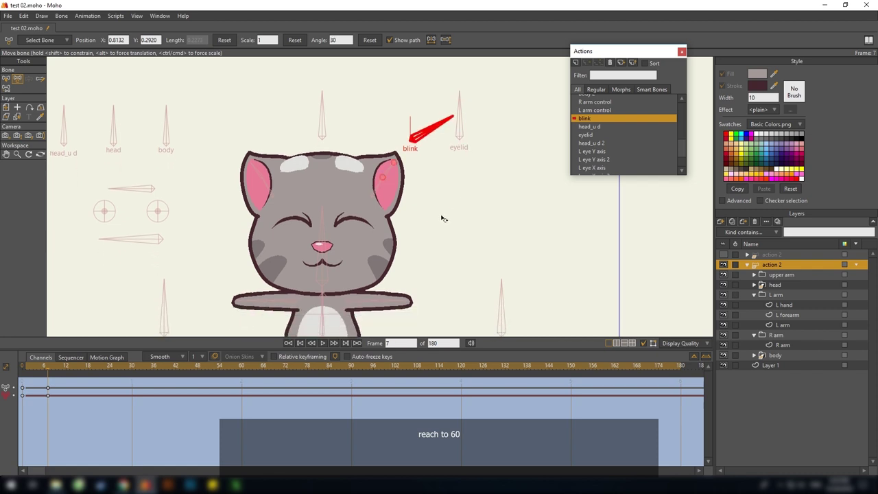
left_click_drag(494, 243, 495, 268)
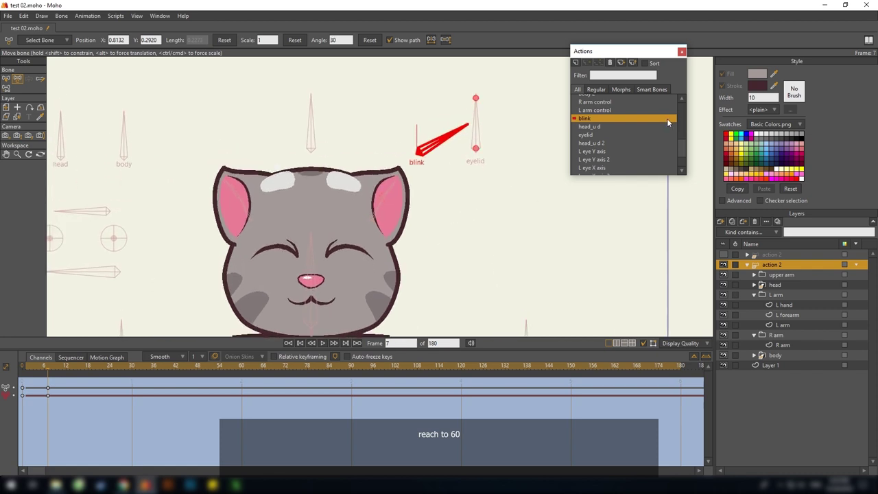
left_click_drag(682, 155, 682, 103)
left_click(611, 100)
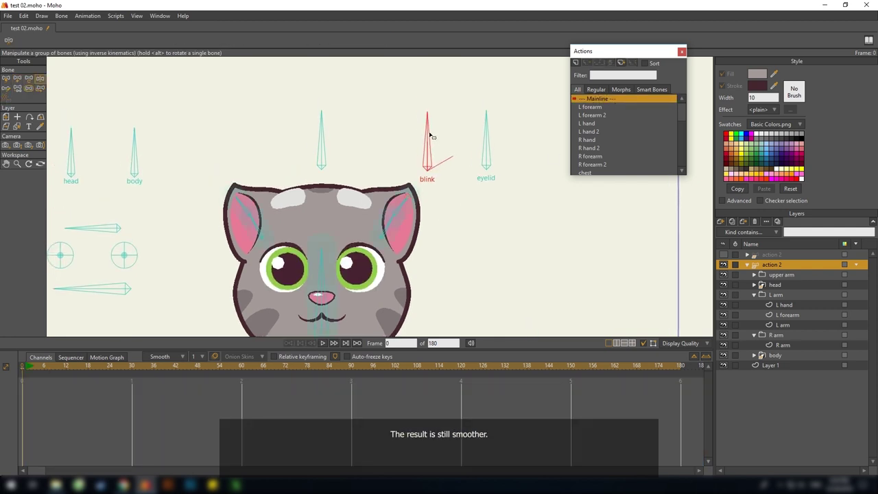
mouse_move(431, 135)
left_mouse_down()
mouse_move(434, 127)
mouse_move(466, 145)
mouse_move(489, 181)
mouse_move(449, 123)
mouse_move(446, 134)
left_mouse_up()
scroll(460, 208, "down", 3)
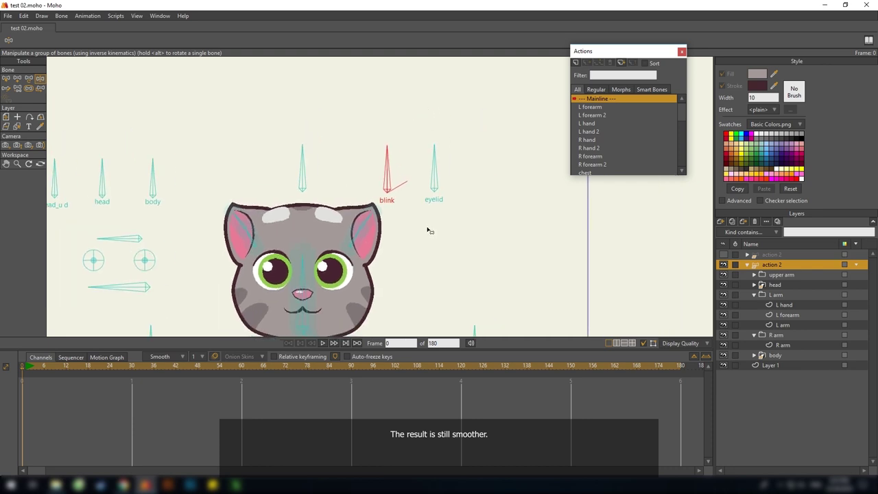
Select the eyelid bone and set its minimum angle constraint to -60 degrees.
left_click(431, 183)
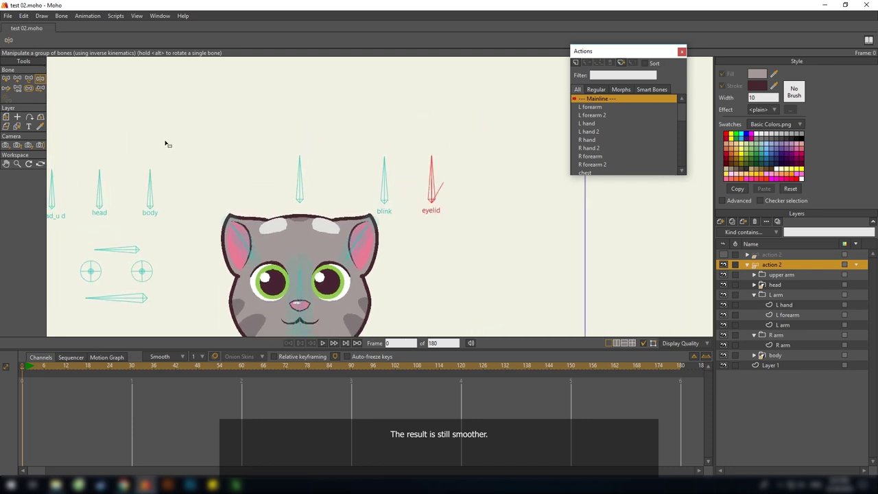
key("b")
left_click(71, 41)
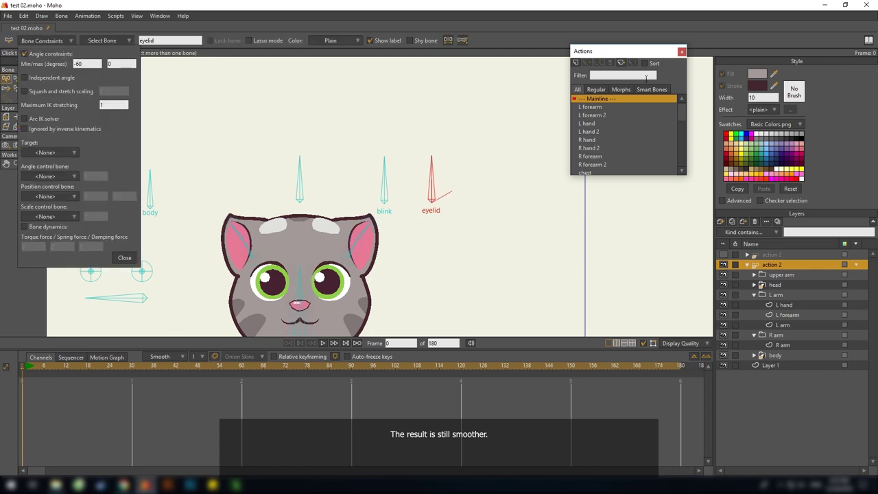
In the eyelid action, rotate the eyelid bone to its limit at frame 6, an angle of 30.
left_click_drag(684, 112, 683, 169)
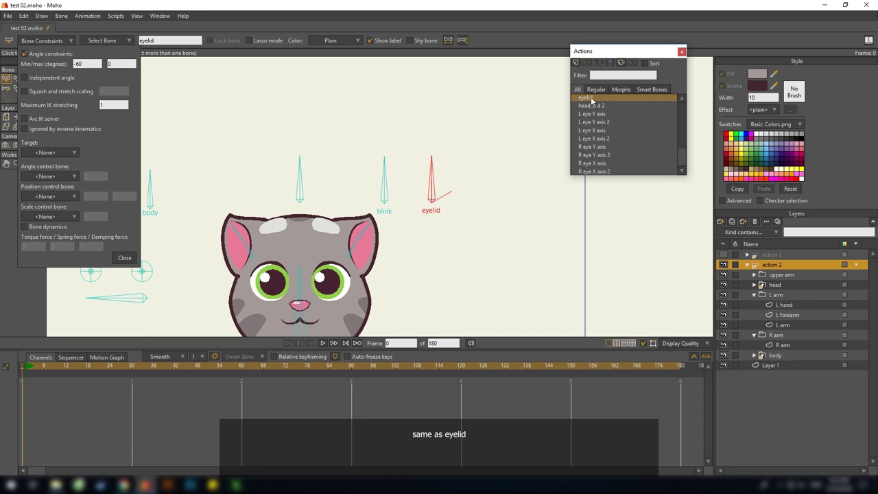
double_click(587, 97)
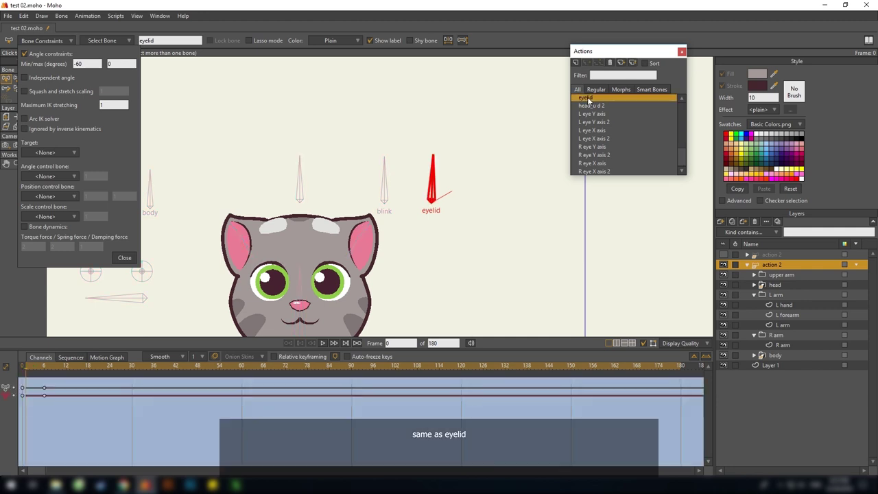
left_click(43, 366)
key("t")
left_click_drag(427, 136, 447, 207)
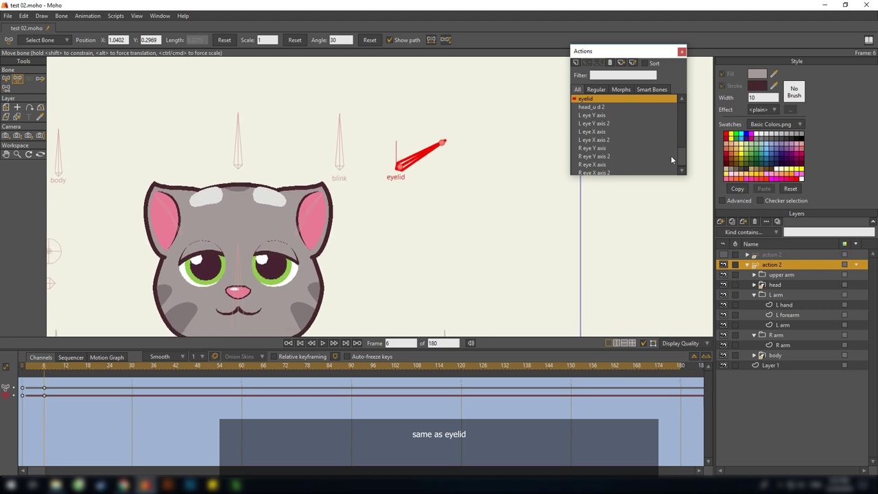
Return to the Mainline and rotate the eyelid bone to test the smoother eyelid morph.
scroll(671, 160, "up", 6)
left_click(590, 98)
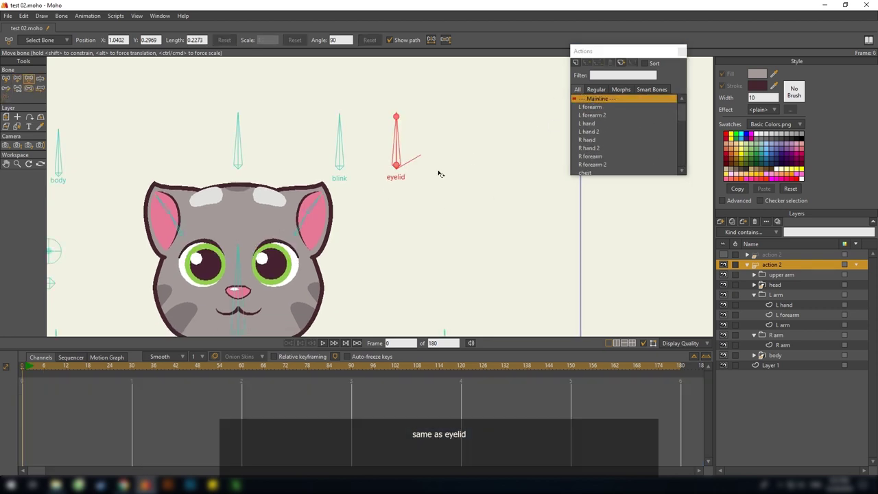
left_click_drag(441, 173, 439, 185)
key("z")
left_click_drag(397, 139, 411, 172)
scroll(382, 204, "down", 2)
left_click_drag(382, 252, 450, 219)
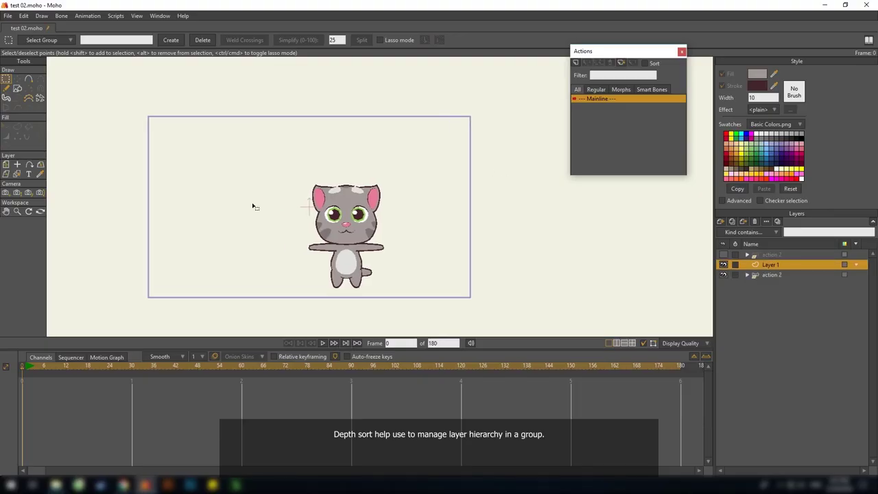
On Layer 1, draw an oval and an overlapping larger circle beside the cat, and fill the circle green.
left_click_drag(243, 164, 176, 245)
left_click_drag(298, 280, 264, 227)
key("q")
left_click(281, 252)
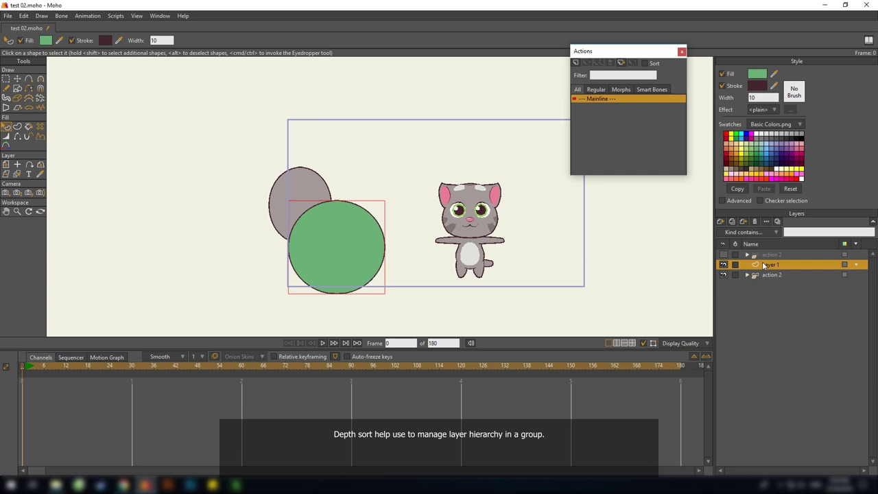
Add a vector layer named t and move the green circle from Layer 1 onto it.
left_click(721, 222)
left_click(732, 231)
type("t")
key("Return")
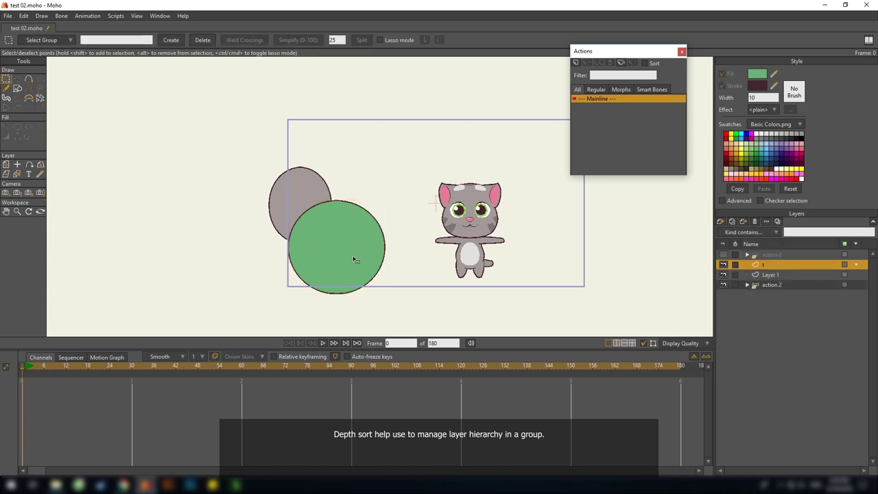
left_click_drag(348, 255, 365, 266)
right_click(365, 265, "alt")
key("ctrl+x")
left_click(755, 266)
key("ctrl+v")
Group the t and Layer 1 layers together.
left_click_drag(365, 227, 317, 233)
left_click(757, 273, "shift")
right_click(758, 273)
left_click(789, 304)
left_click_drag(531, 325, 517, 324)
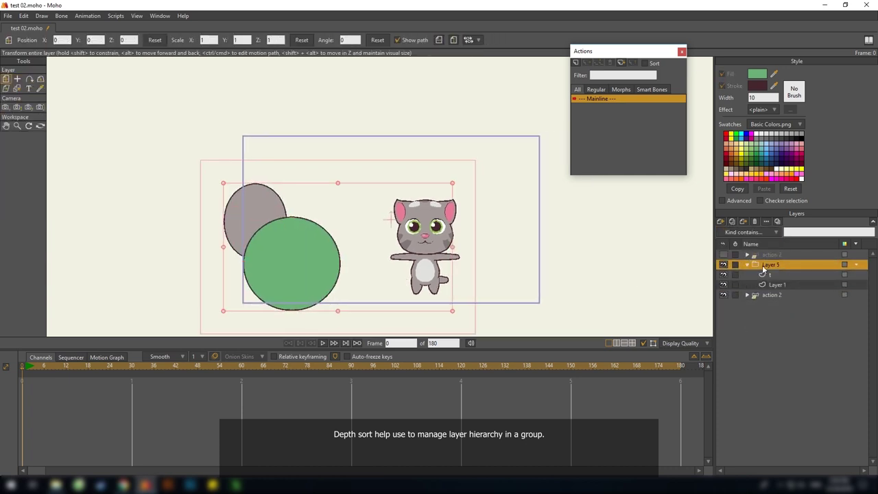
Enable animated layer order in the new group's layer settings.
double_click(761, 266)
left_click(592, 71)
left_click(627, 380)
Key order swaps between Layer 1 and t from frame 18 onward and play them back on Layer 5.
left_click(772, 274)
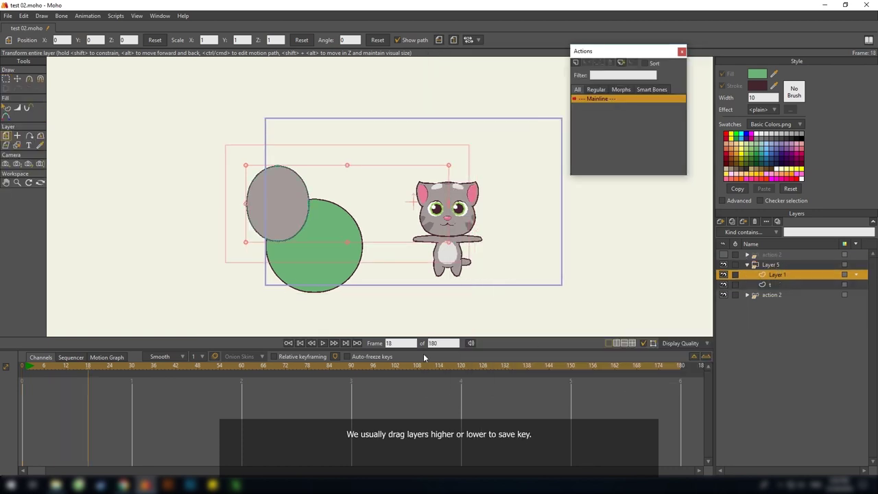
left_click_drag(779, 283, 780, 272)
left_click(770, 264)
left_click(24, 368)
key("space")
key("space")
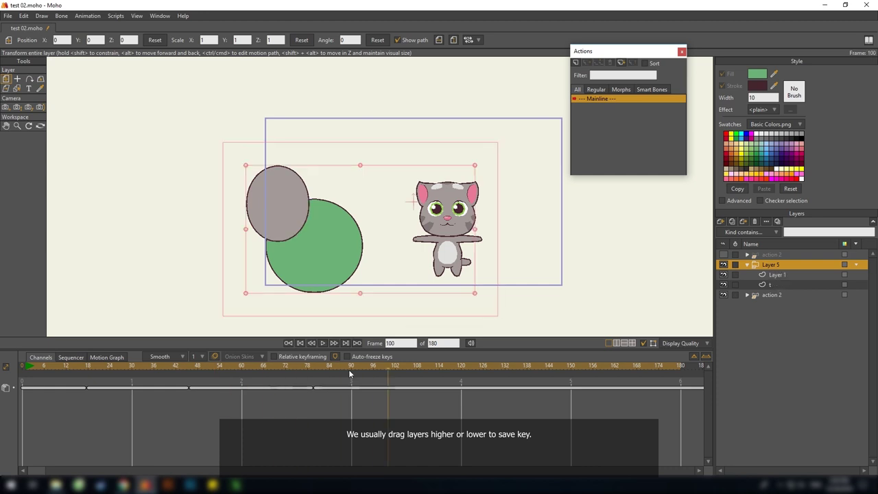
Delete the layer order keys from the Layer 5 group's timeline.
left_click_drag(454, 203, 470, 200)
left_click(24, 368)
left_click_drag(335, 403, 68, 381)
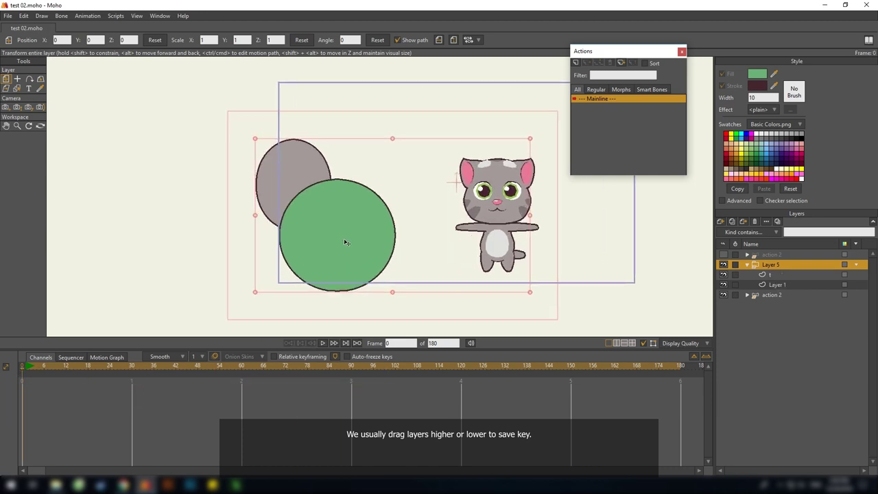
Convert the Layer 5 group to a bone layer and add an upright bone beside the circles with angle constraints enabled.
right_click(763, 266)
left_click(790, 286)
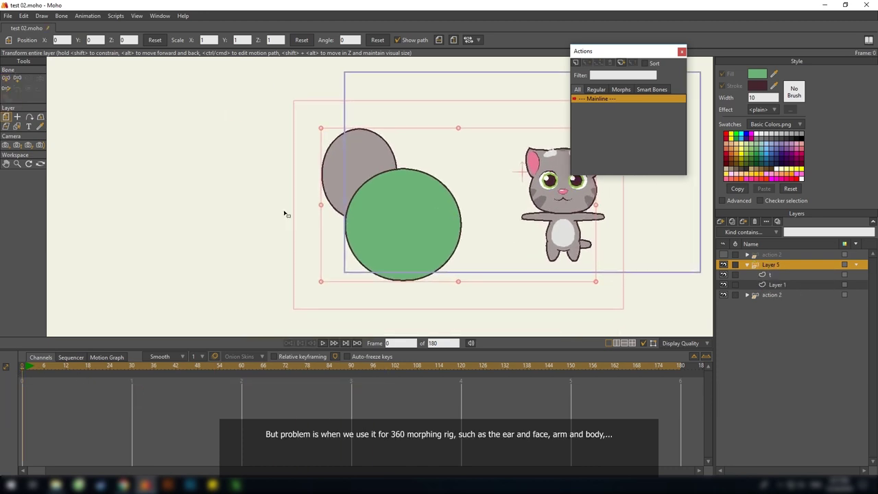
left_click(47, 40)
left_click(24, 53)
left_click_drag(213, 182, 199, 234)
Create the smart bone action B1, keying the bone's rotation at frame 36 and layer order changes before it.
left_click(575, 62)
left_click(430, 273)
left_click(17, 78)
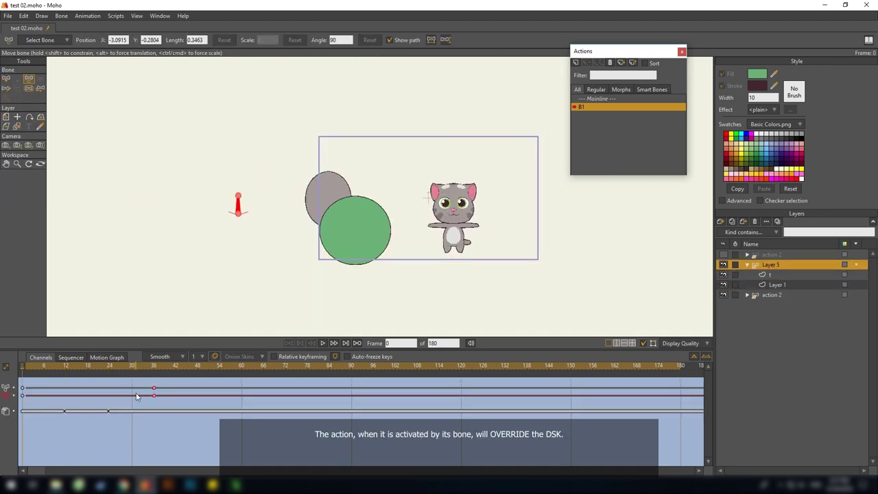
On the Mainline, turn the bone at frame 84 and try to move t below Layer 1 at frame 90.
left_click(596, 99)
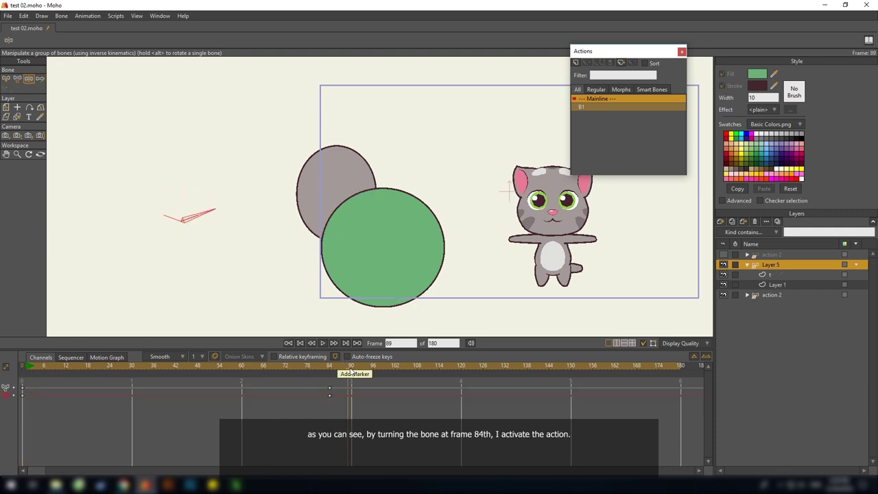
left_click(776, 284)
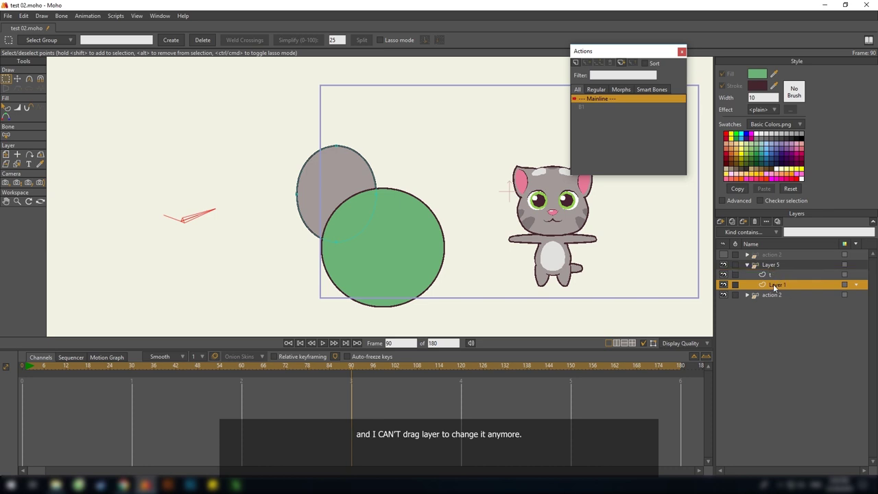
left_click_drag(770, 274, 773, 294)
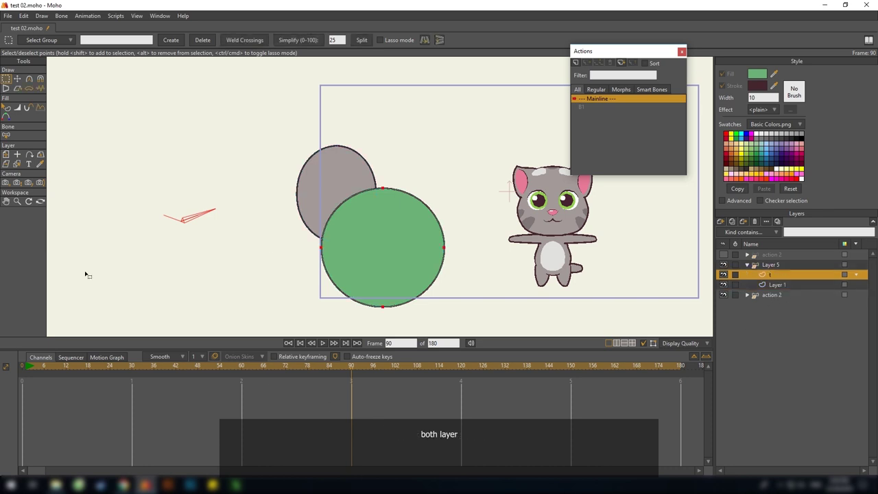
left_click(770, 264)
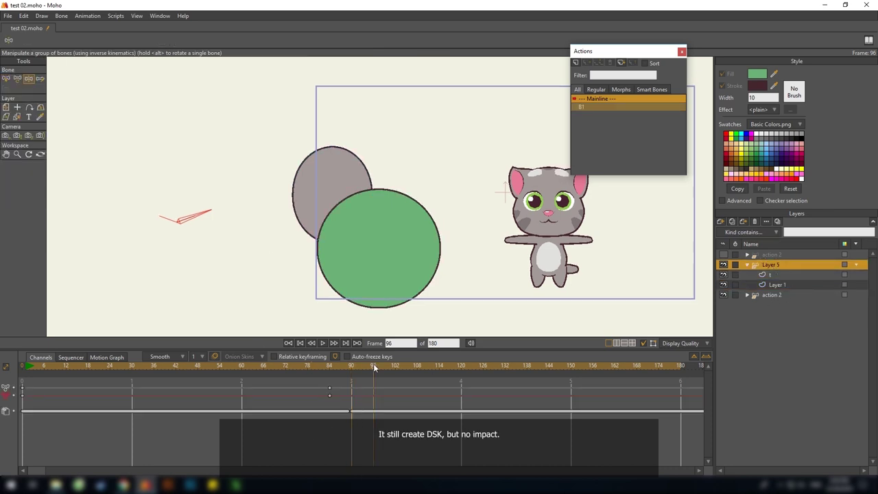
Try moving Layer 1 above t at frames 96 and 101 while the B1 action is active.
left_click_drag(773, 286, 769, 270)
key("7")
left_click_drag(322, 248, 306, 259)
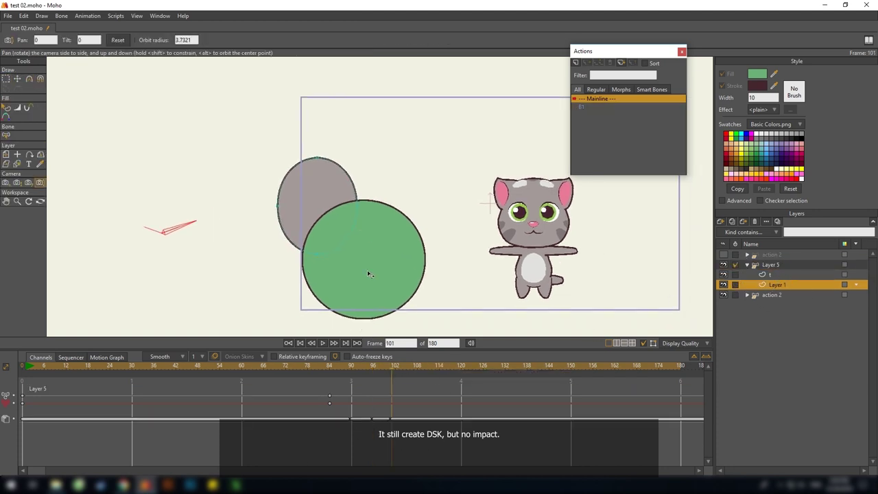
left_click_drag(164, 261, 183, 252)
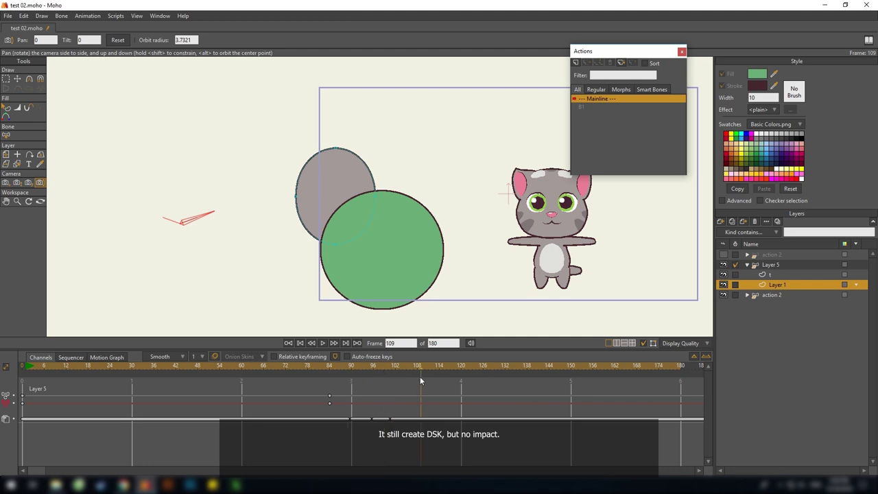
On the Mainline, key Layer 1 above t after frame 10, and key t back above Layer 1 at frame 40.
left_click(66, 366)
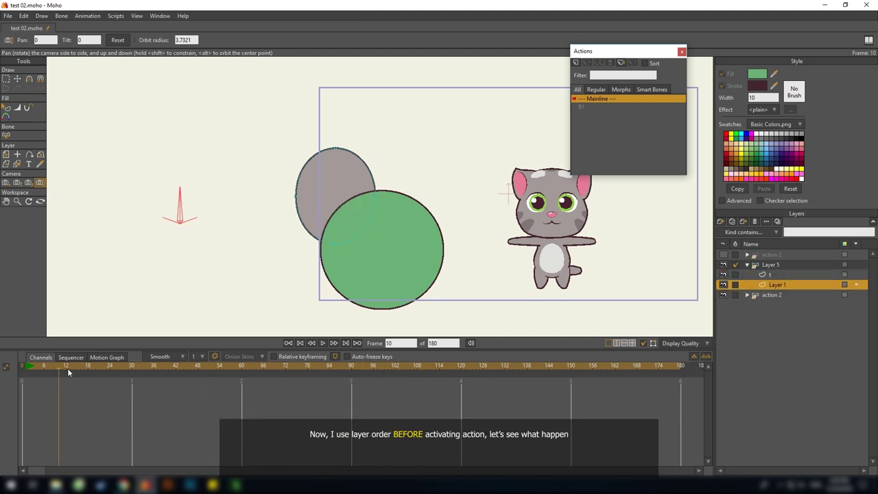
left_click_drag(775, 271, 774, 270)
left_click_drag(368, 249, 384, 251)
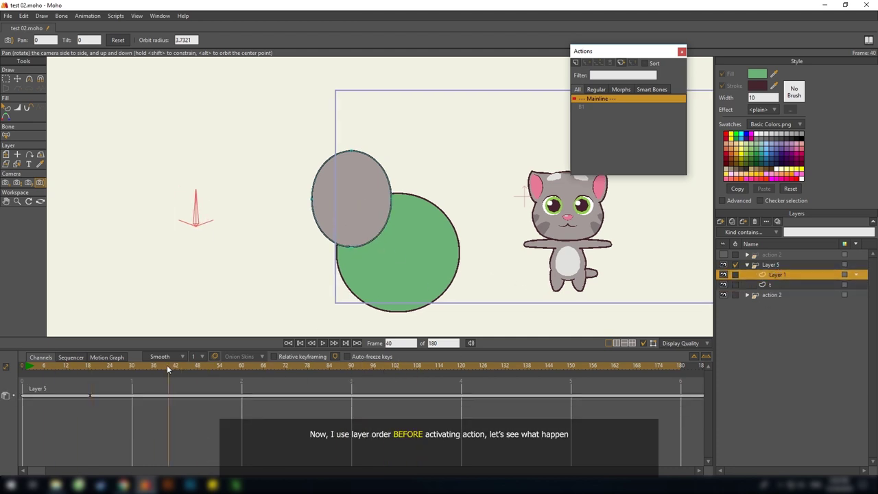
left_click_drag(772, 284, 780, 269)
left_click_drag(74, 368, 242, 343)
left_click_drag(193, 211, 188, 216)
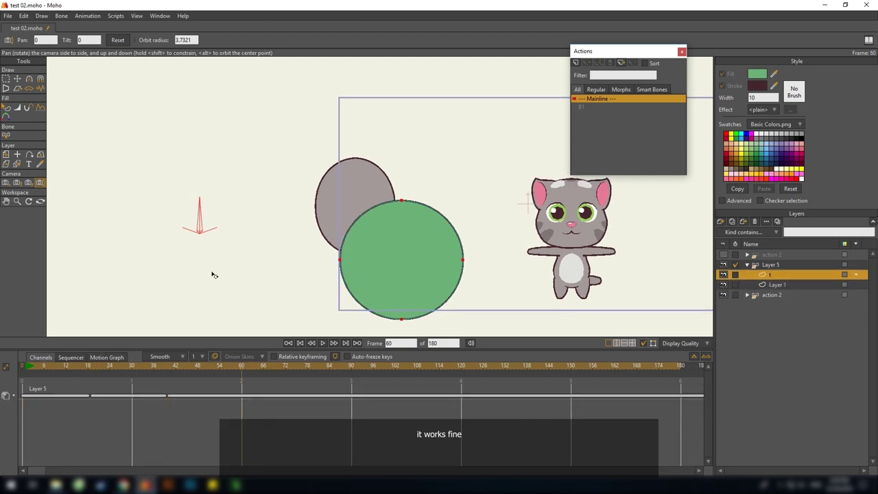
Turn Layer 5's bone between frames 60 and 90, and test reordering Layer 1 and t at frame 32 and at frame 114.
left_click(764, 265)
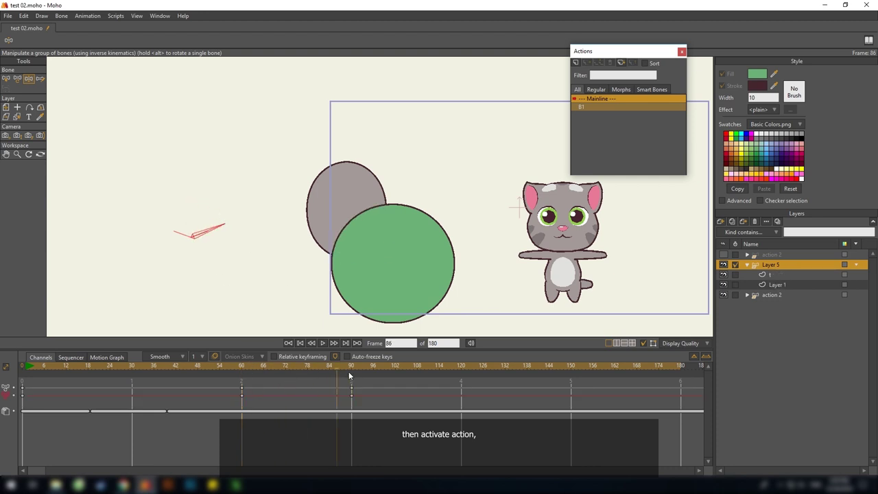
left_click(778, 284)
left_click(140, 368)
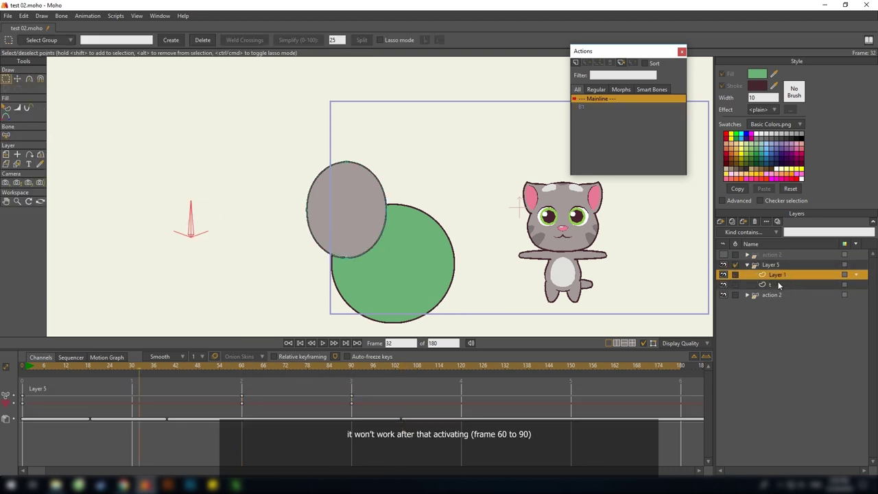
left_click_drag(778, 285, 781, 270)
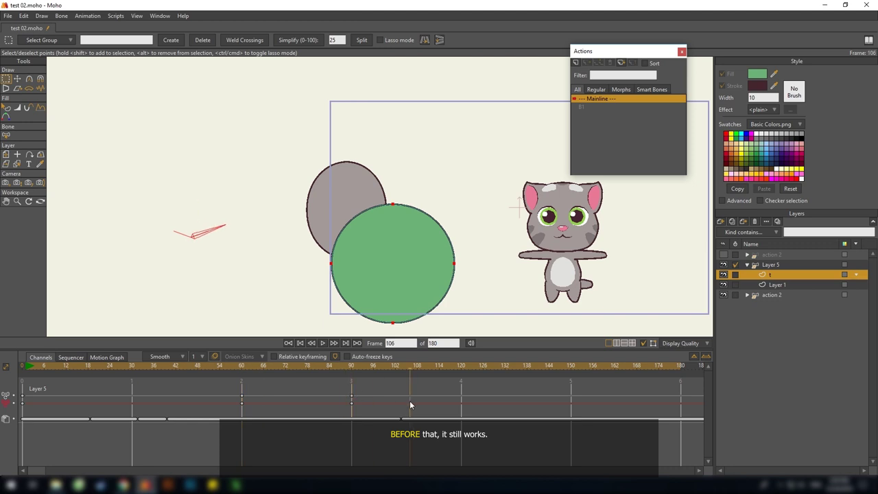
left_click(778, 284)
left_click_drag(317, 301, 330, 305)
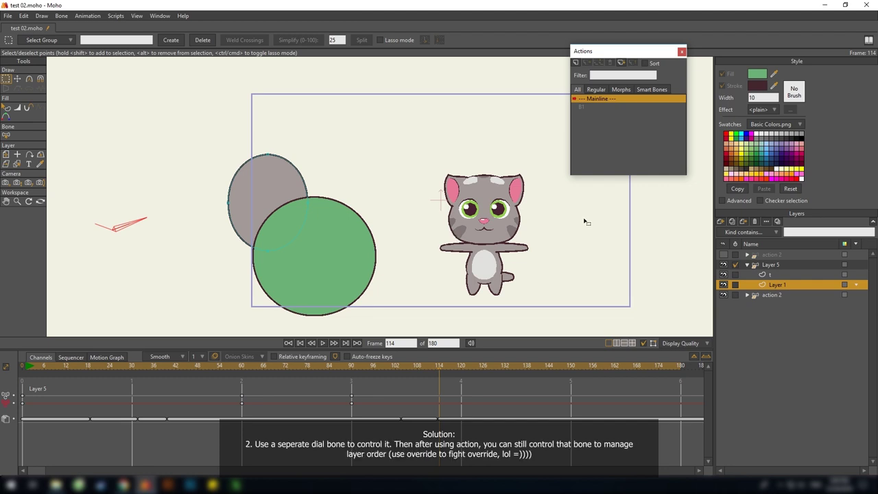
Delete the Layer 5 test group and expand the visible action 2 character group.
left_click_drag(446, 227, 466, 226)
left_click(769, 265)
left_click(755, 222)
left_click(747, 265)
scroll(646, 192, "up", 2)
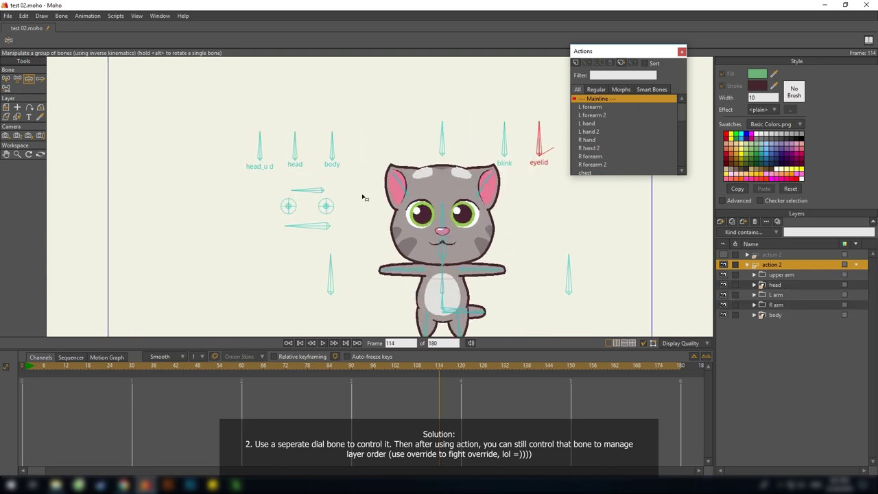
Select the body dial bone, open its body action and scrub the first frames to examine its layer order keys.
key("b")
left_click(333, 160)
left_click_drag(681, 116, 683, 146)
double_click(585, 101)
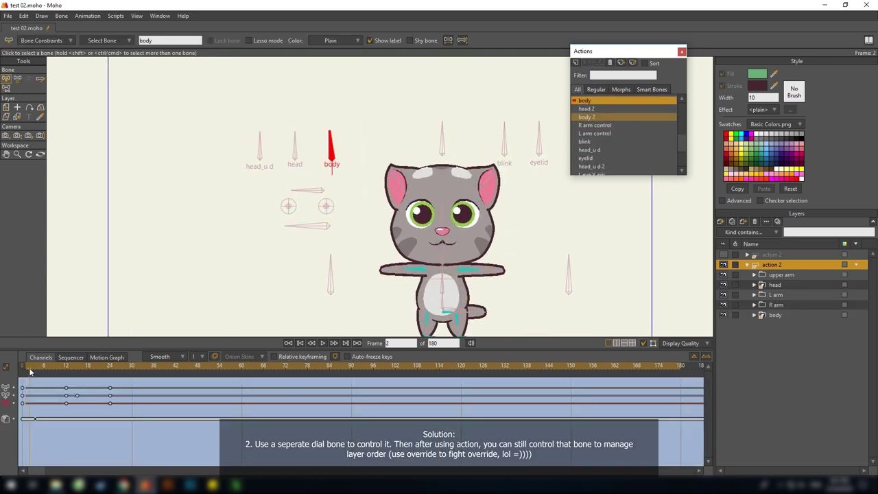
left_click_drag(30, 372, 35, 381)
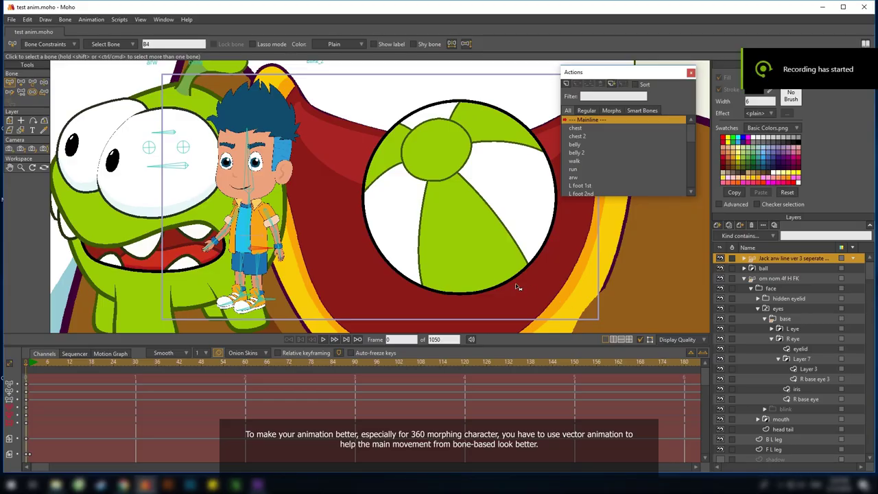
In the test anim project, select om nom 4f H FK and scrub through its Mainline animation to frame 106.
scroll(423, 266, "down", 5)
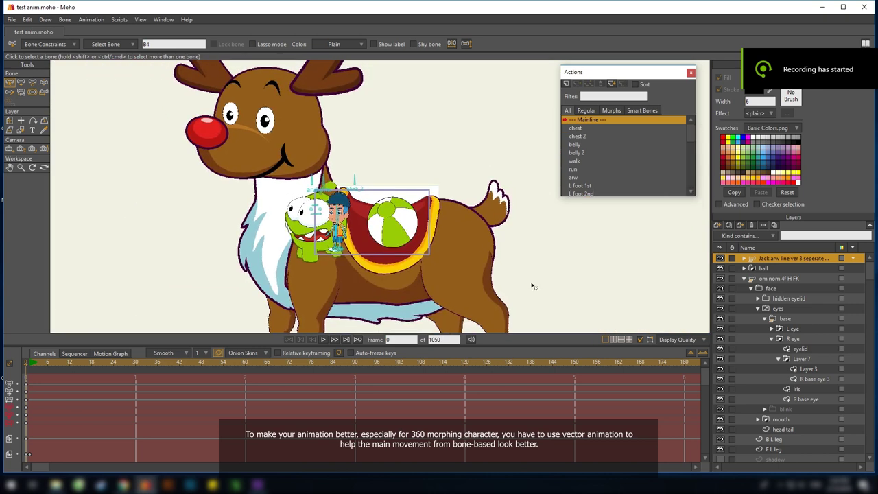
left_click(751, 279)
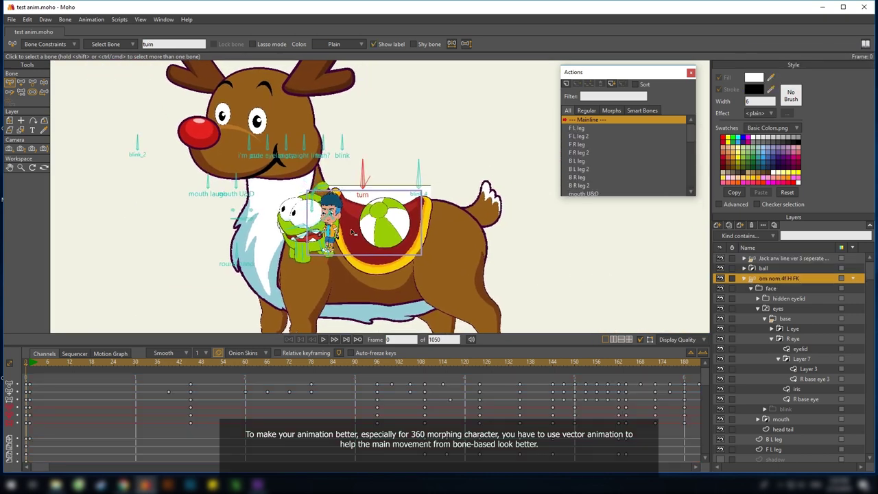
left_click(35, 364)
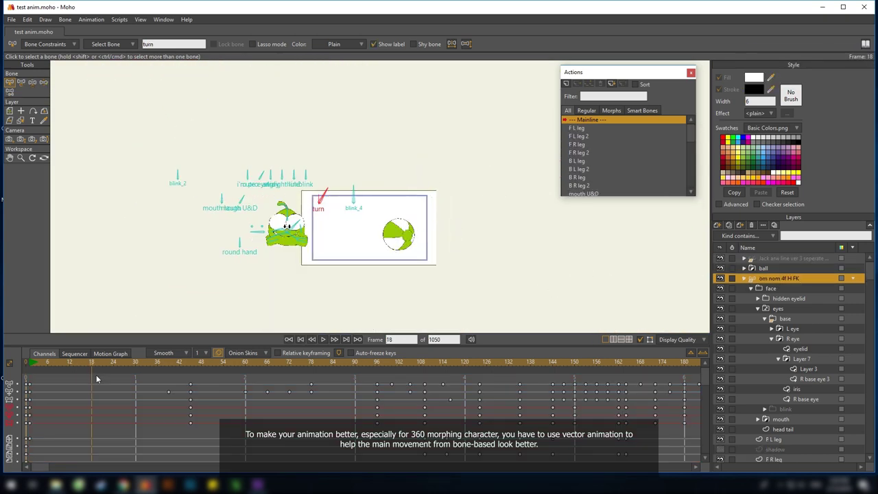
left_click_drag(96, 375, 256, 398)
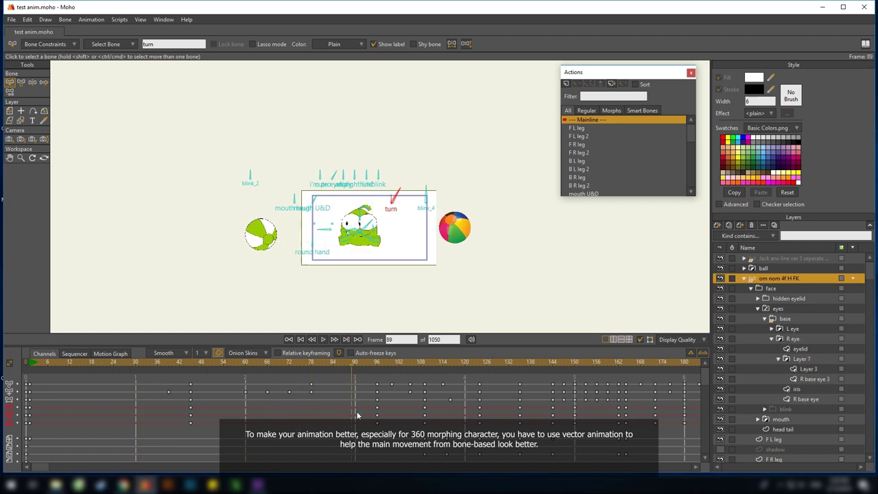
left_click_drag(357, 415, 413, 418)
scroll(352, 255, "up", 2)
left_click_drag(352, 255, 410, 214)
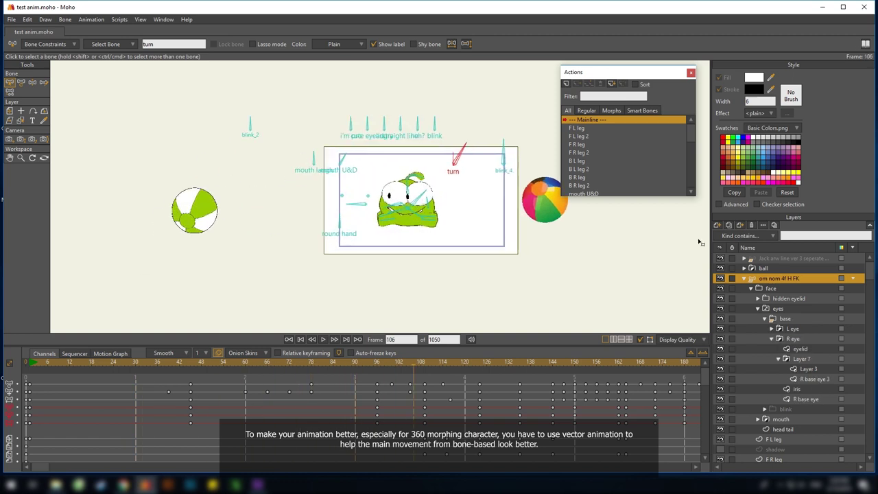
Keep om nom 4f H FK's channels shown in the timeline, select its body layer and highlight the body's point keys.
left_click(733, 277)
scroll(790, 342, "down", 1)
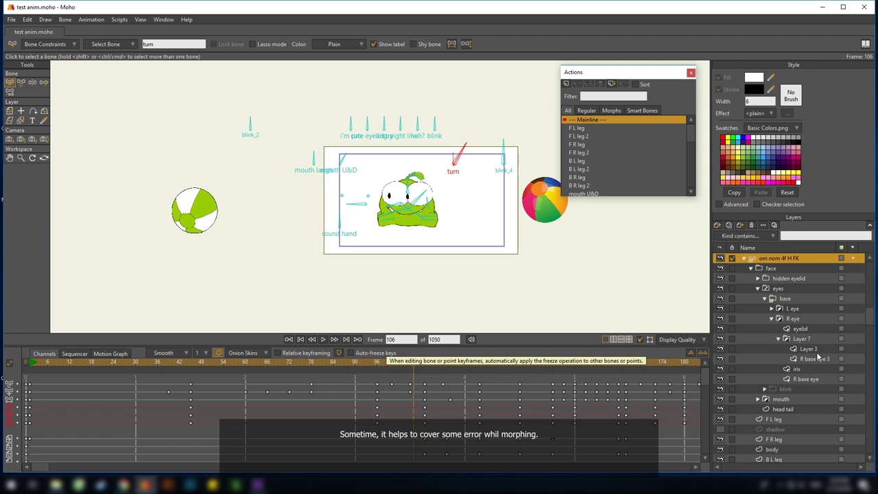
scroll(762, 352, "down", 1)
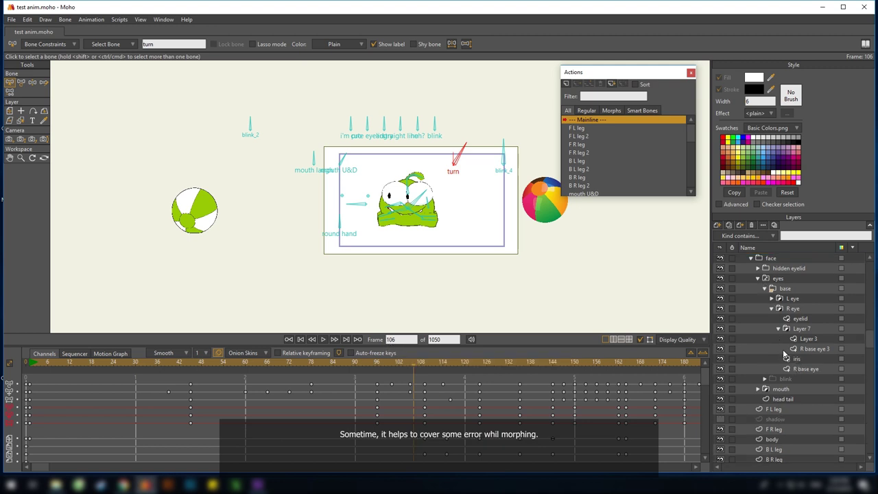
left_click(758, 279)
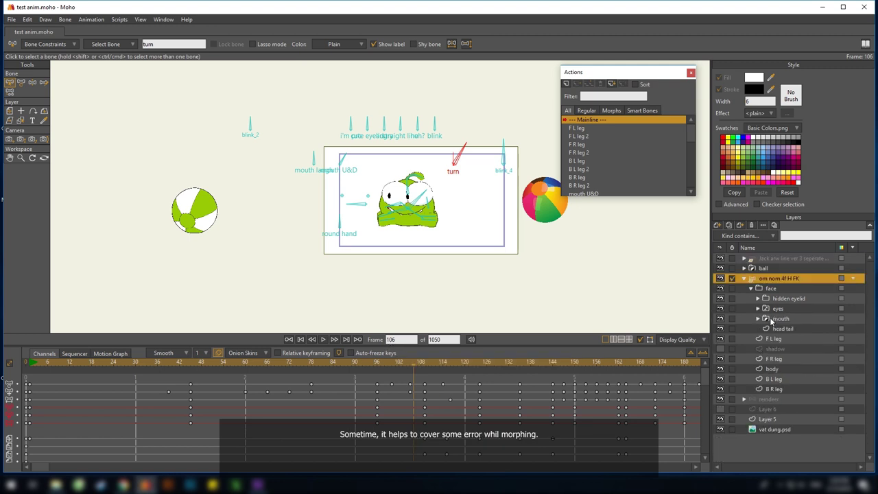
left_click(732, 371)
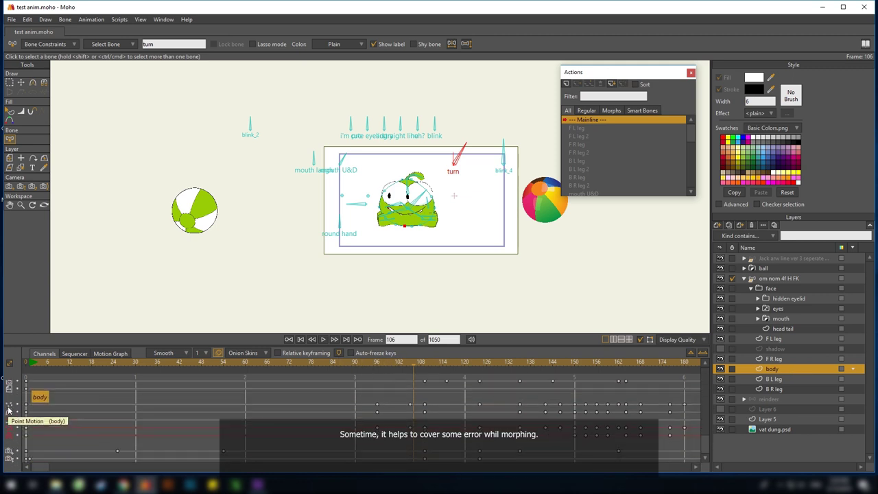
left_click_drag(364, 396, 642, 438)
scroll(455, 408, "up", 5)
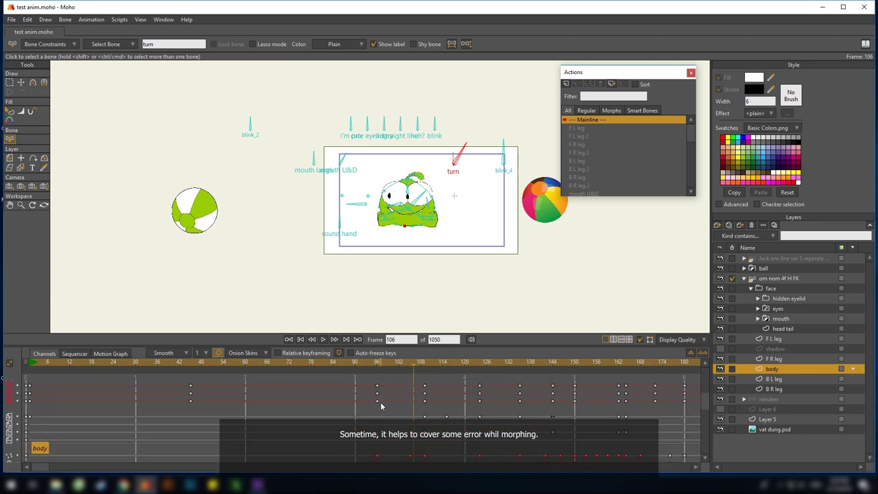
scroll(88, 393, "down", 3)
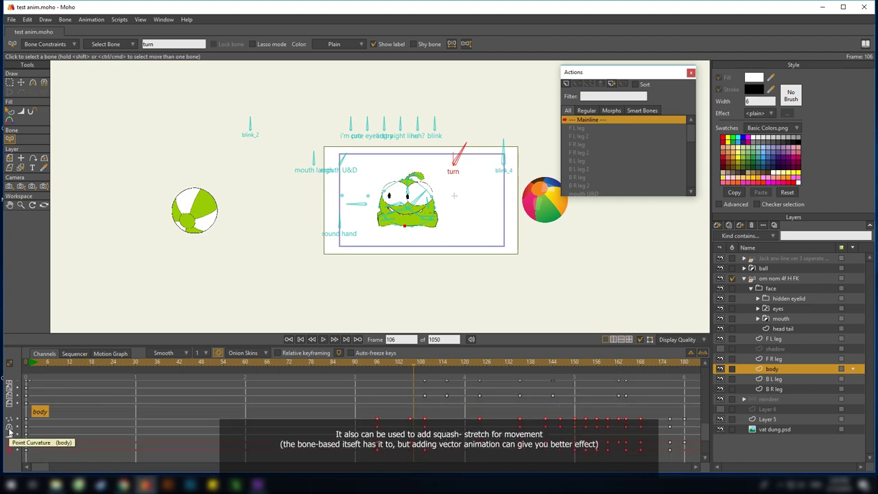
Scrub from frame 100 to 170 and return to frame 163 to examine the squash and stretch of the body's vector points.
left_click_drag(413, 362, 393, 368)
scroll(367, 222, "up", 3)
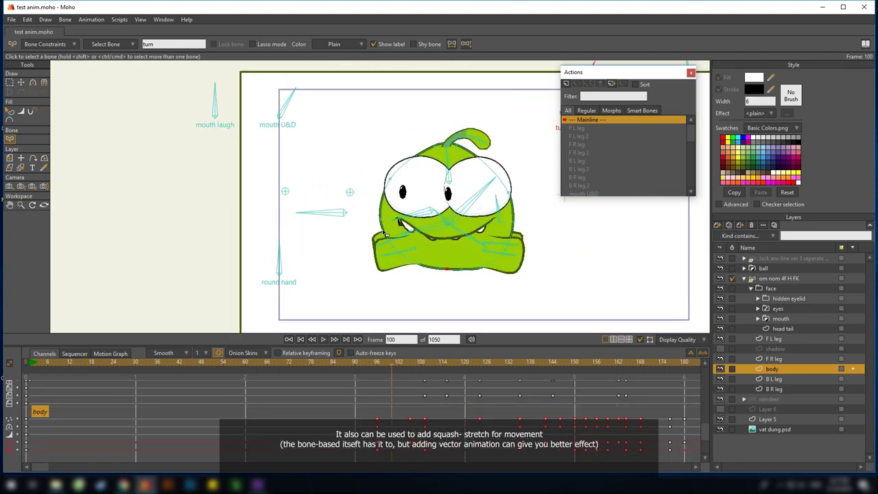
scroll(367, 221, "down", 2)
scroll(339, 145, "up", 1)
key("g")
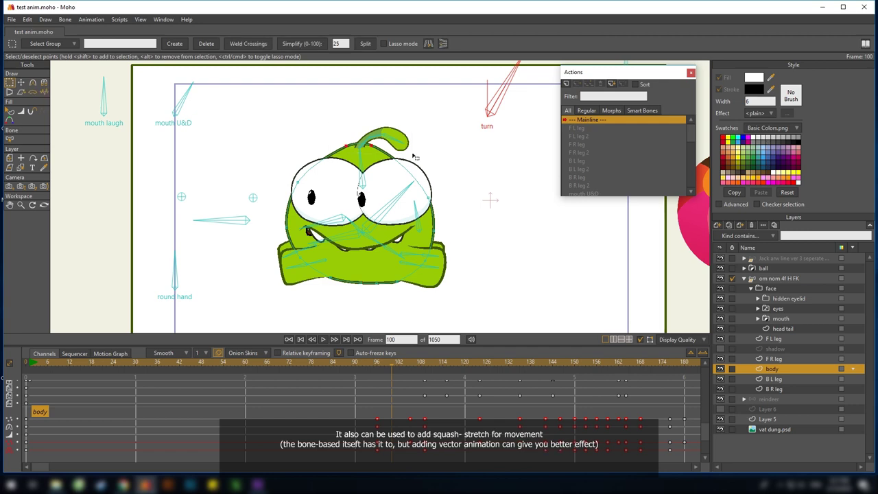
left_click_drag(399, 367, 649, 424)
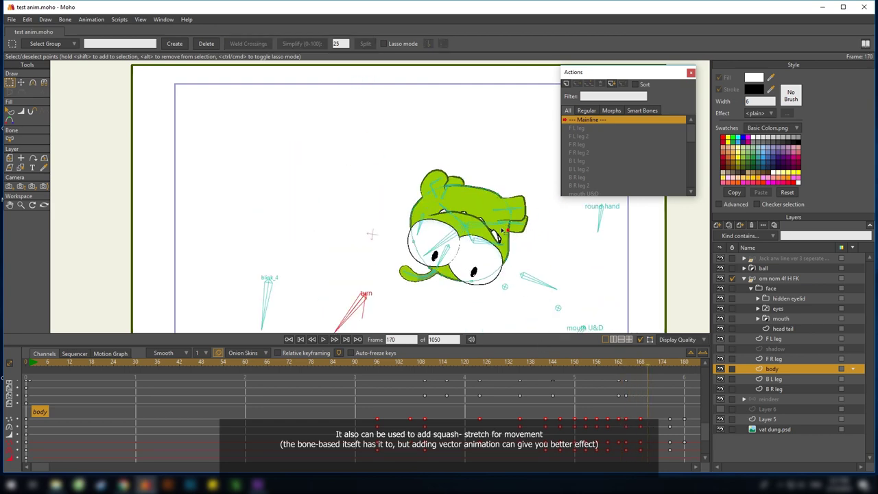
left_click(624, 362)
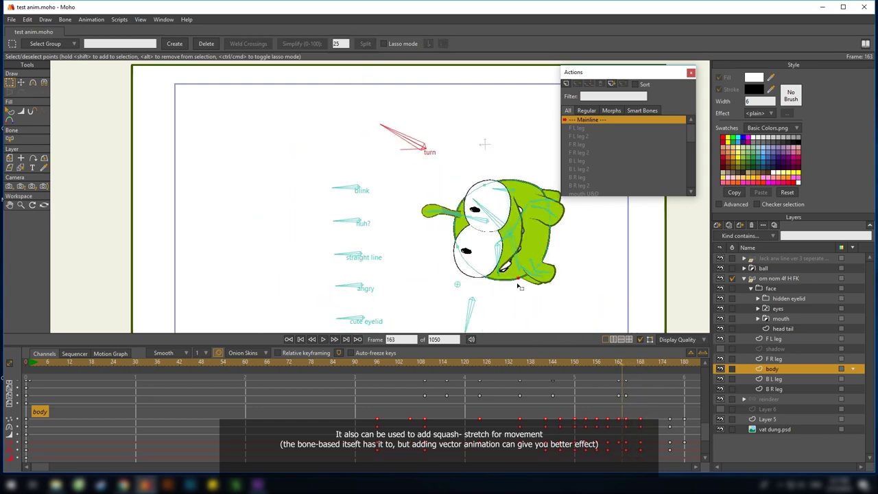
Scrub on through frame 227 to frame 253, comparing the body layer's point keys with the bone keys.
left_click_drag(641, 365, 673, 383)
left_click_drag(590, 396, 206, 397)
left_click(337, 364)
left_click_drag(336, 365, 509, 399)
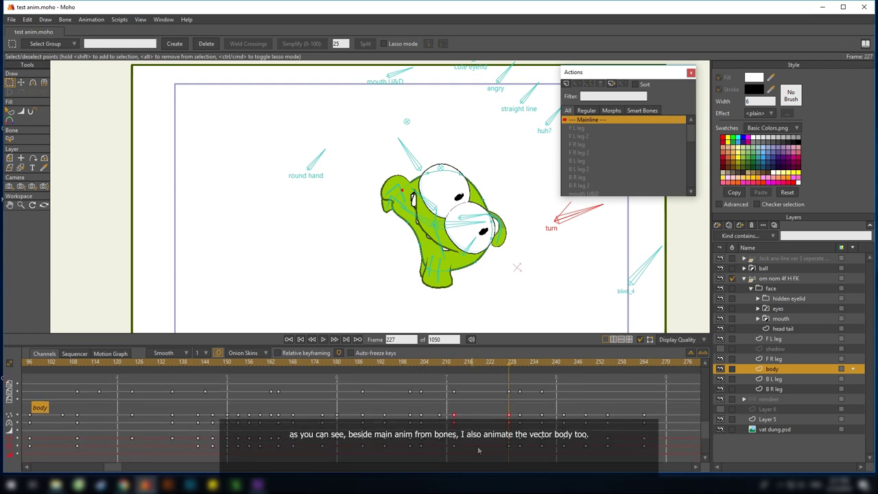
left_click(520, 364)
left_click_drag(520, 361, 605, 410)
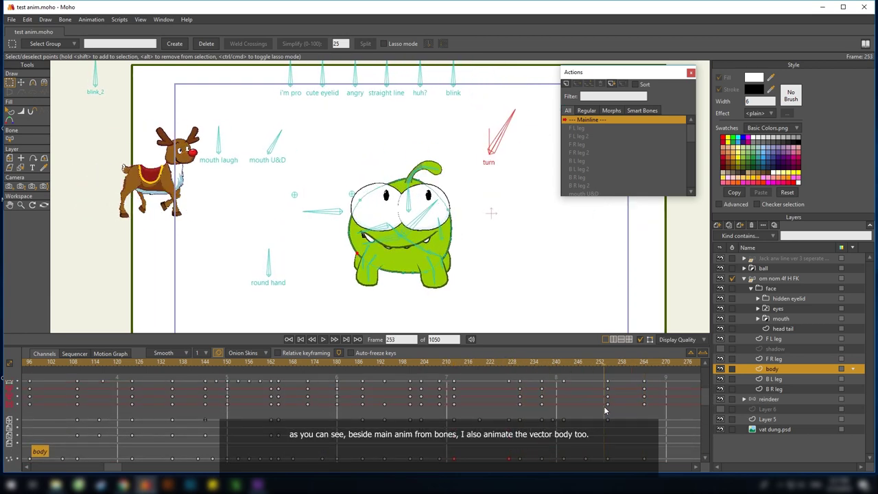
Examine the animation up to frame 463 and, with B R leg selected, highlight the bone keys from frame 408 to 462.
scroll(622, 405, "down", 2)
left_click_drag(127, 464, 214, 467)
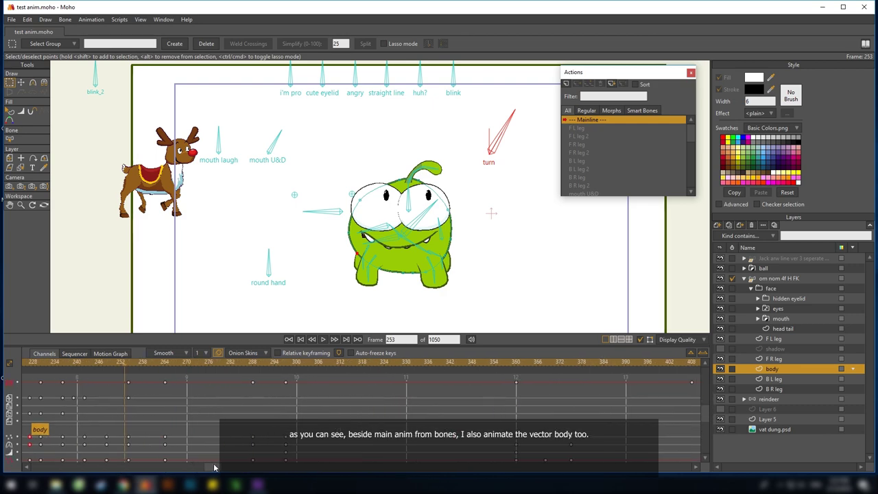
left_click_drag(248, 365, 374, 397)
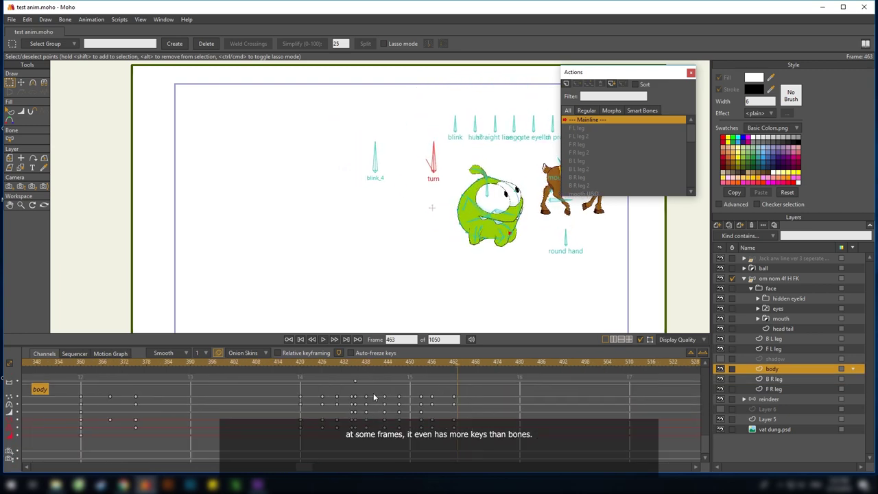
left_click(779, 379)
left_click_drag(302, 441, 463, 470)
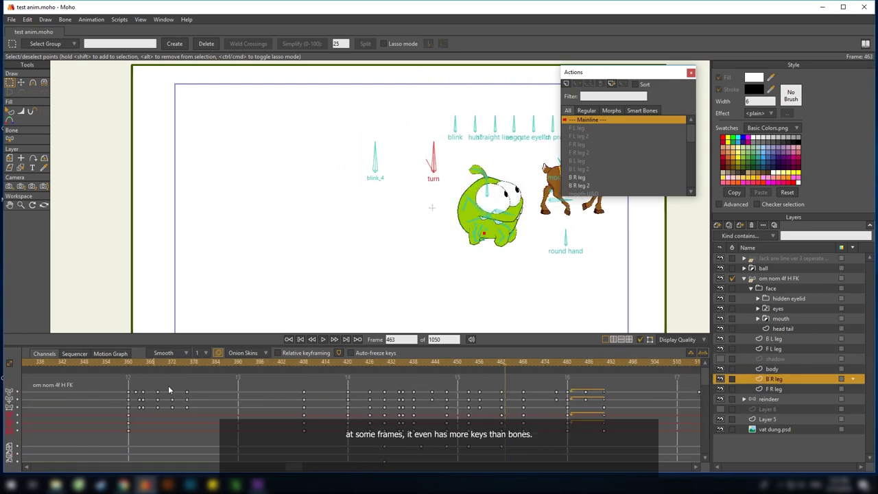
left_click_drag(264, 388, 439, 445)
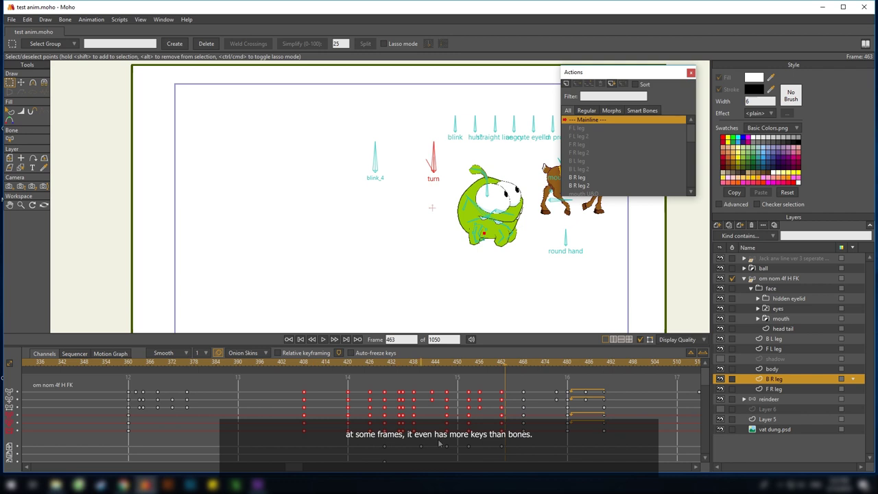
Check the F R leg keys at frame 417, and scrub the animation past frame 754 with the body layer selected.
left_click(785, 349)
left_click(780, 389)
left_click_drag(377, 363, 335, 364)
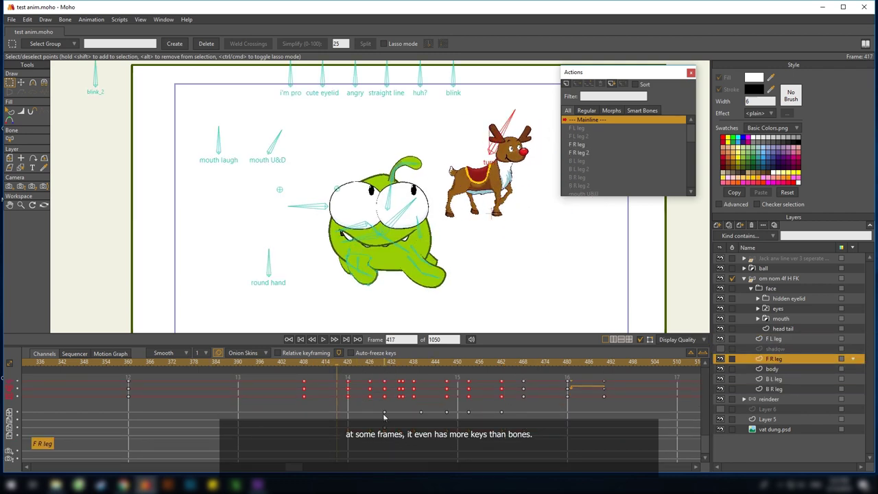
left_click(775, 369)
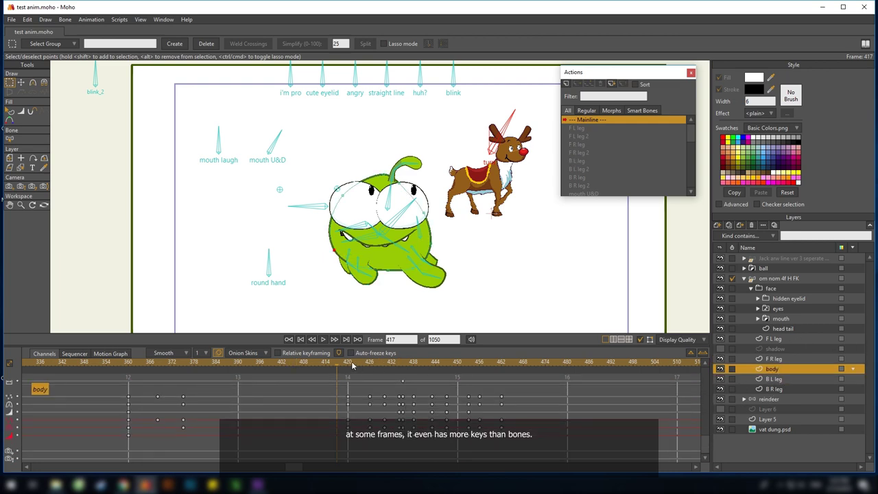
left_click_drag(351, 361, 383, 417)
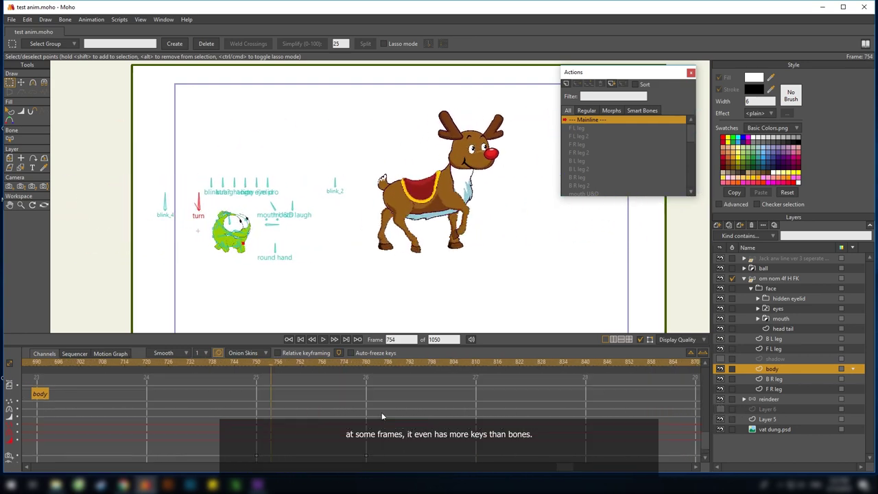
left_click_drag(189, 361, 522, 409)
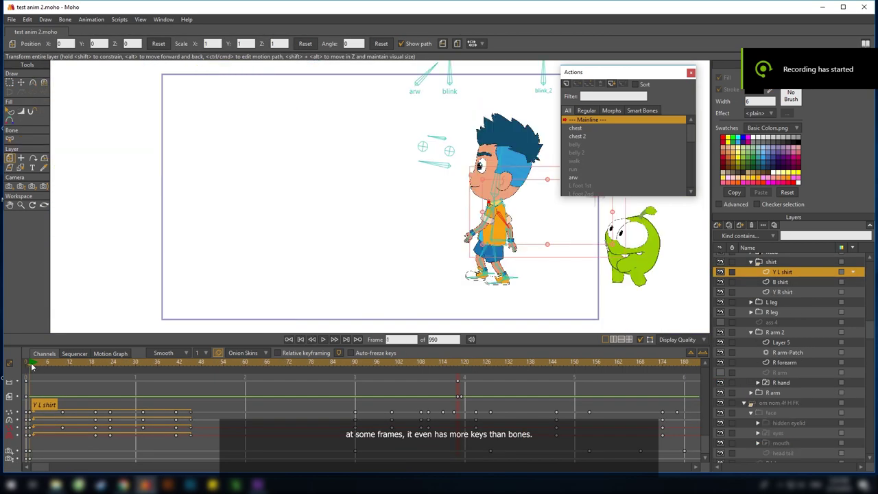
Play the animation from frame 1 to frame 281, and compare the Y L shirt keys with Jack's bone keys.
key("space")
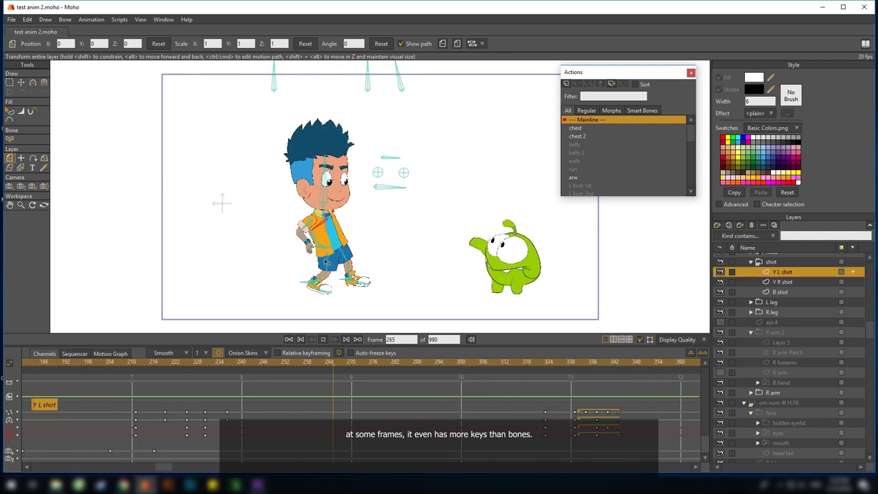
left_click_drag(439, 367, 393, 367)
scroll(849, 336, "up", 3)
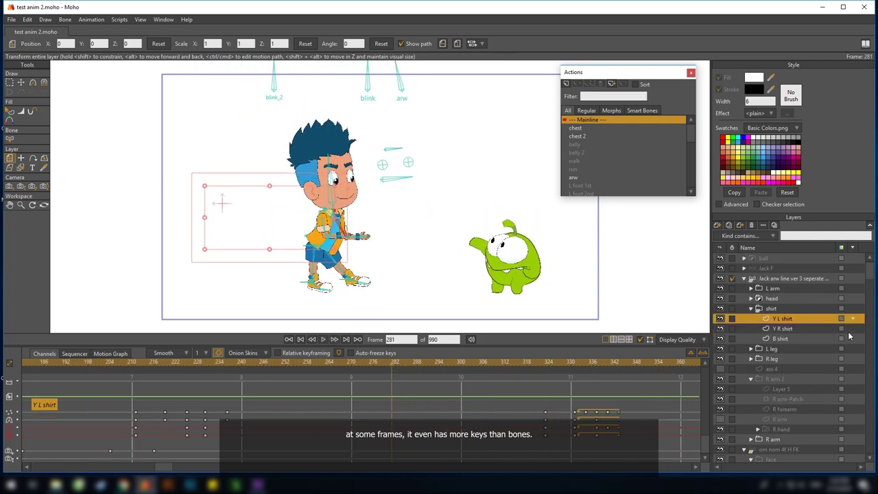
scroll(467, 411, "up", 3)
left_click_drag(81, 414, 244, 427)
scroll(210, 412, "right", 1)
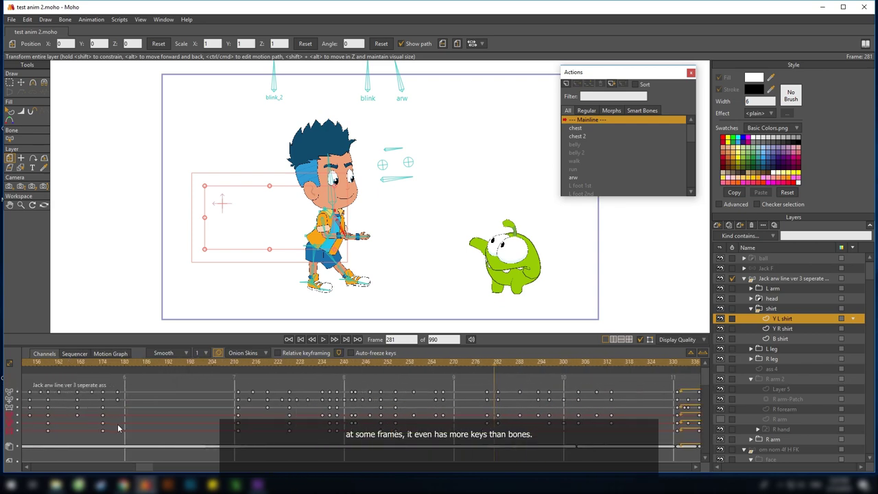
left_click_drag(558, 418, 486, 398)
scroll(485, 398, "left", 1)
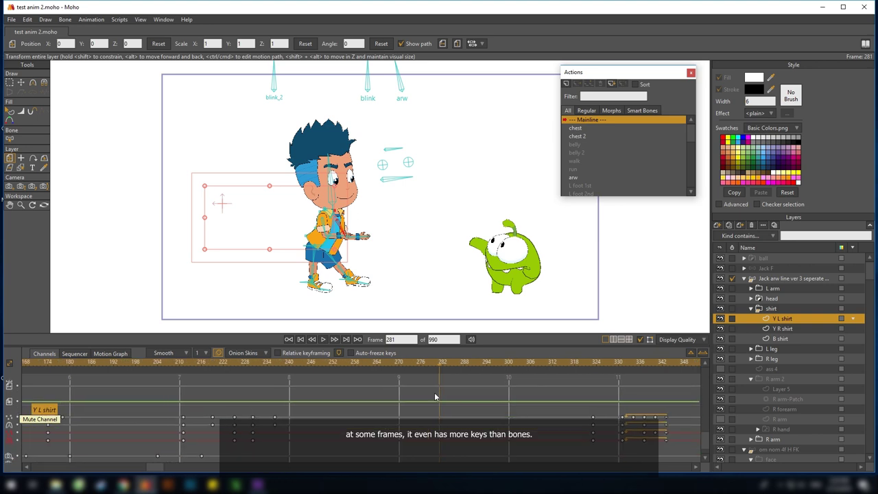
Compare the keys of the Y R shirt, B shirt and Y L shirt layers, returning to Y L shirt's Point Motion channel.
left_click(786, 328)
left_click(786, 320)
left_click(787, 338)
left_click(780, 328)
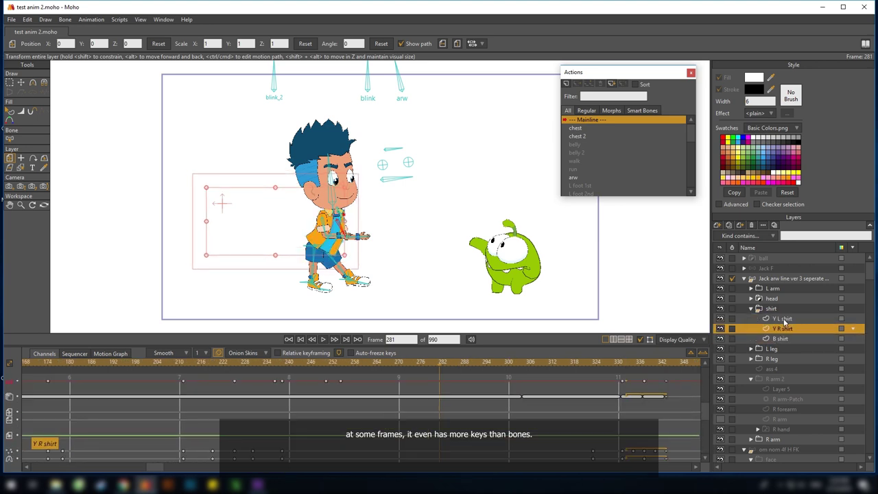
left_click(783, 319)
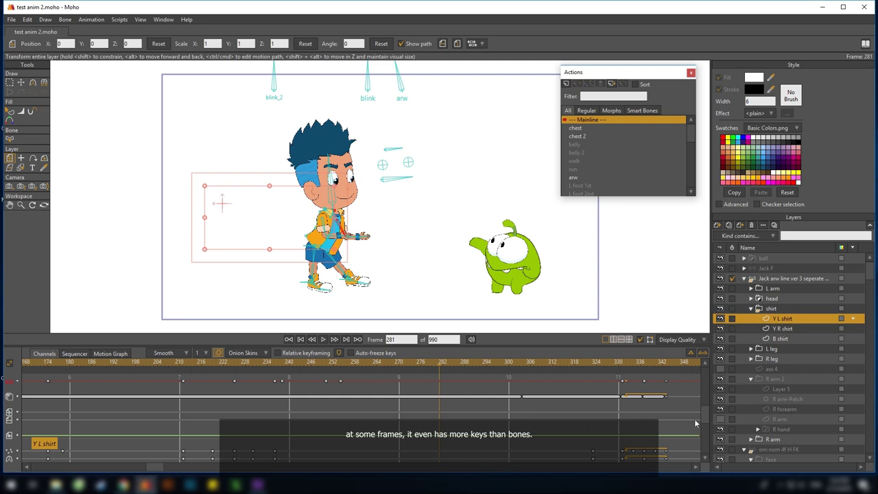
scroll(695, 424, "down", 4)
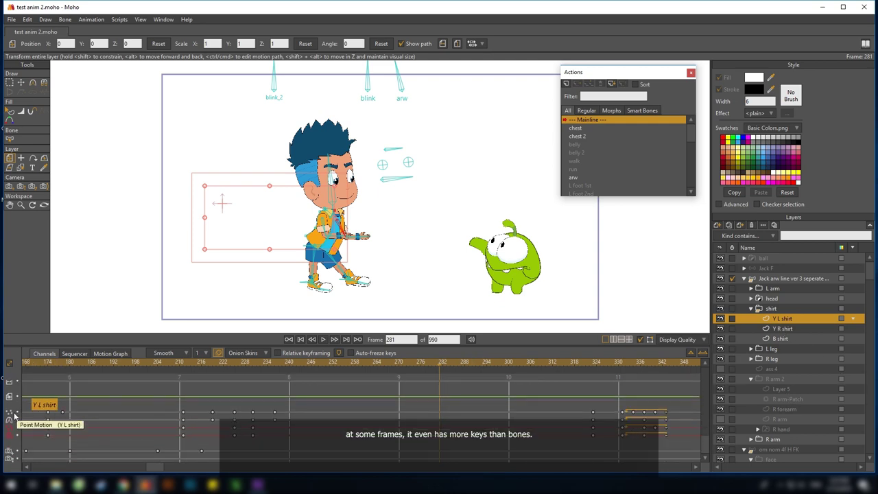
Examine the deformation of Jack's shirt up close at frame 221, and scrub on to frame 375.
left_click_drag(465, 367, 198, 411)
left_click_drag(207, 367, 220, 364)
scroll(321, 254, "up", 3)
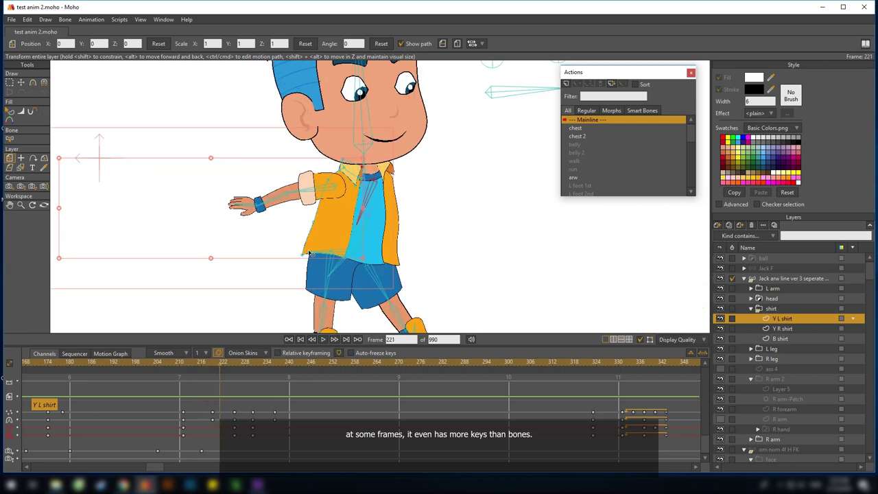
left_click_drag(228, 368, 689, 428)
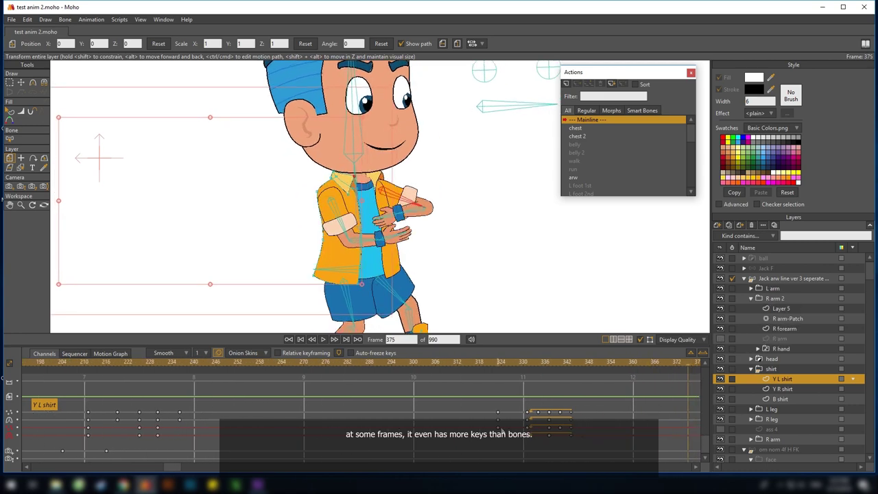
Collapse the Jack layer, select om nom 2f H IK 2, and play the animation from frame 375.
left_click(744, 278)
left_click(789, 278)
left_click(773, 411)
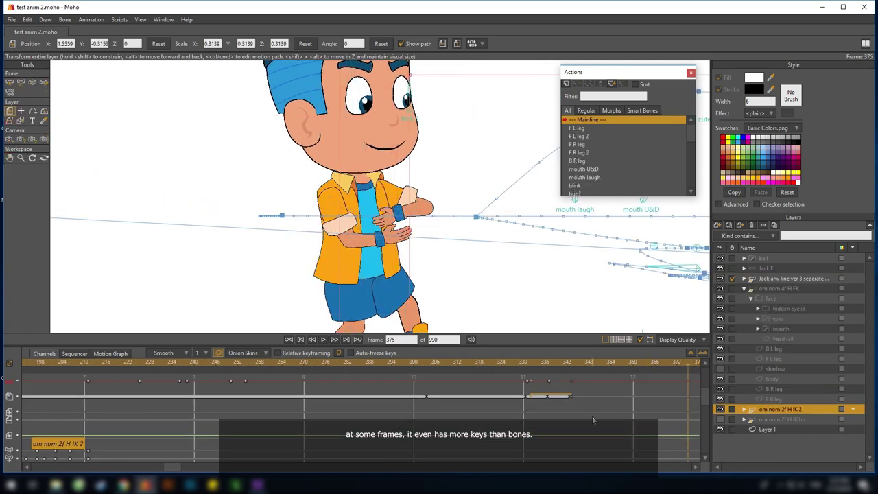
scroll(594, 418, "up", 2)
scroll(431, 249, "down", 6)
scroll(399, 252, "up", 1)
key("space")
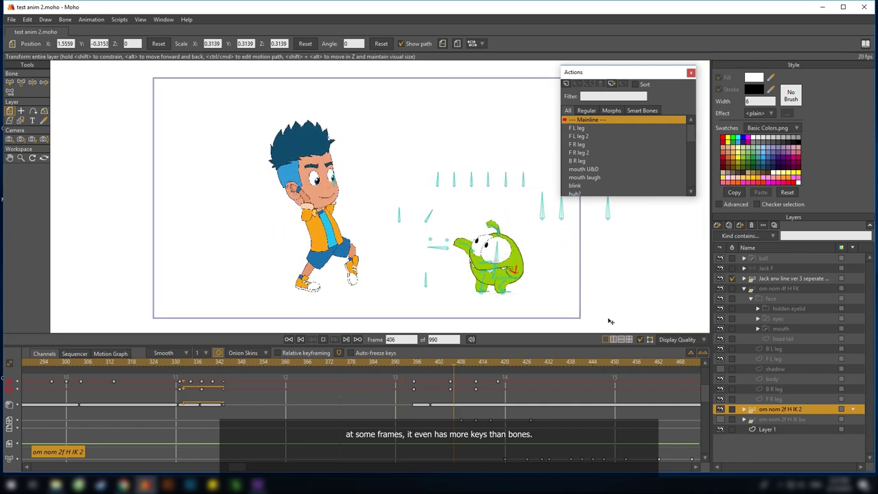
Move on to frame 502, focus on Om Nom, and hide the layer's motion path.
key("space")
left_click_drag(464, 372, 681, 407)
key("space")
key("space")
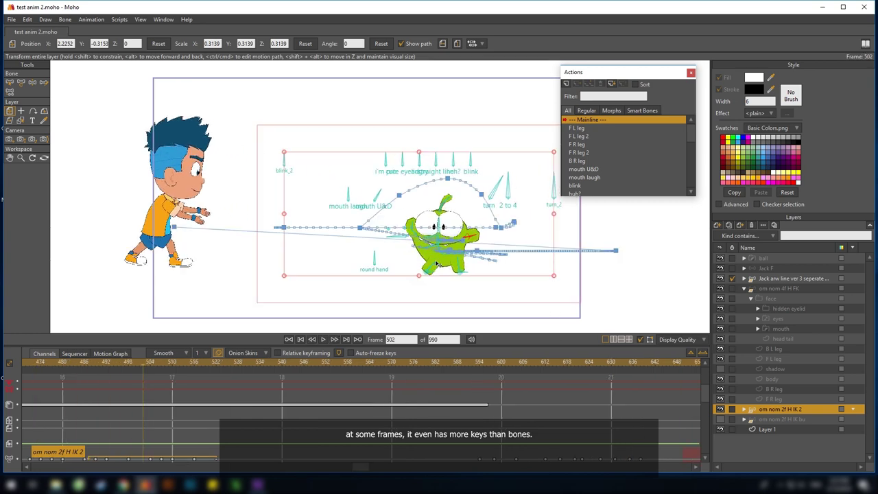
scroll(436, 264, "up", 3)
left_click(403, 44)
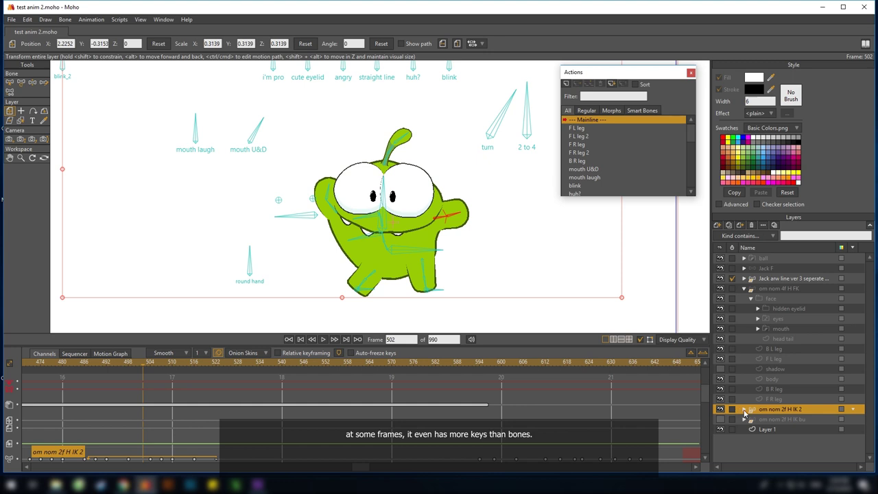
Expand om nom 2f H IK 2, select the body 2 layer, and keep the group's channels shown in the timeline.
left_click(744, 410)
scroll(761, 422, "down", 2)
left_click(779, 434)
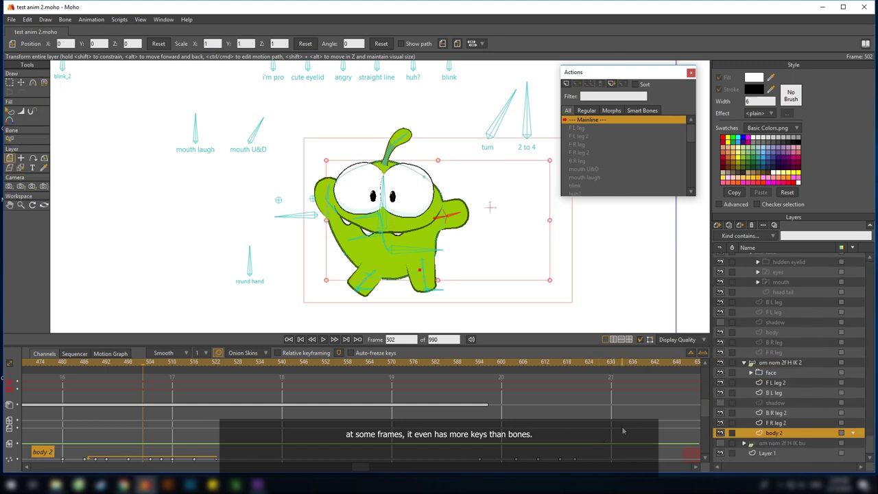
left_click(733, 364)
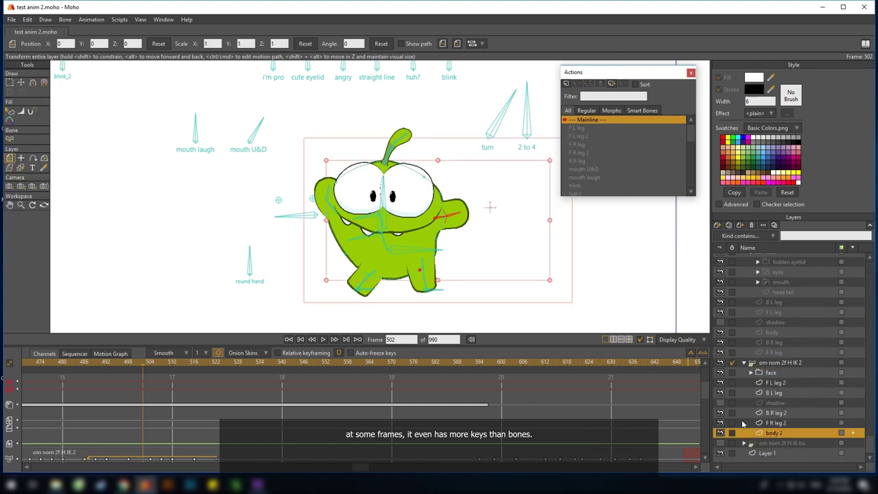
scroll(809, 378, "up", 2)
scroll(743, 290, "down", 1)
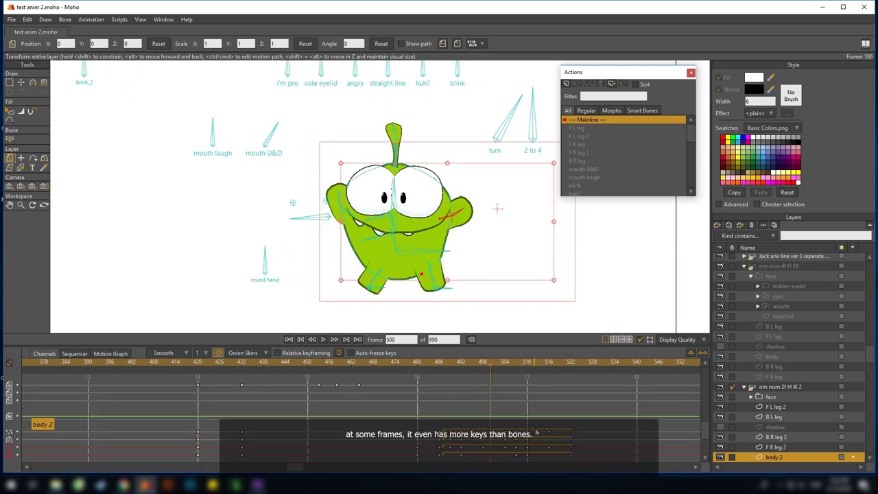
Select the points along the lower body with Select Points, and scrub body 2 to frame 522 to examine their movement.
left_click(382, 361)
left_click_drag(394, 377, 472, 394)
key("g")
left_click_drag(196, 250, 361, 295)
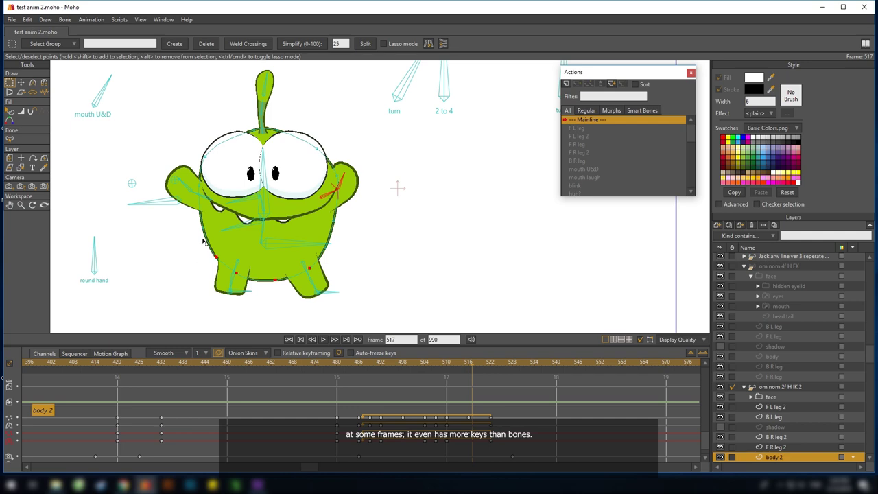
left_click_drag(371, 366, 489, 388)
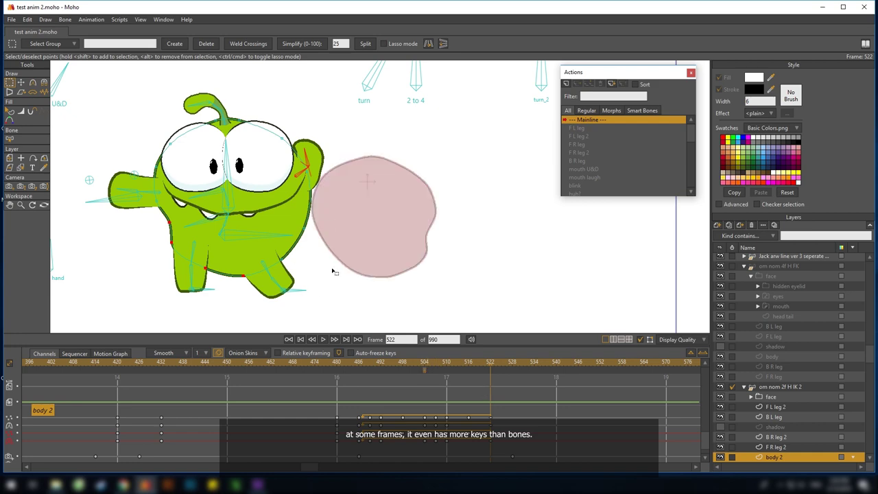
Remove the onion skin at frame 504, and scrub through Om Nom's roll to frame 697.
left_click(426, 370)
left_click_drag(500, 364, 642, 395)
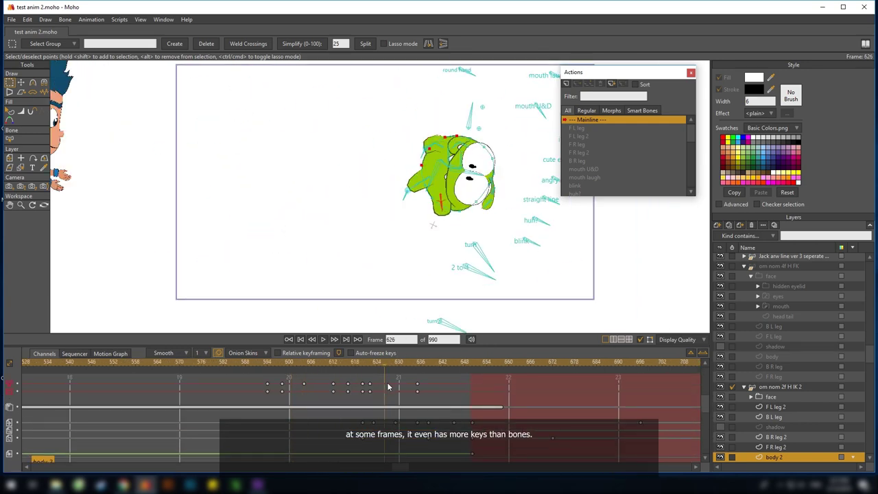
left_click_drag(388, 387, 641, 419)
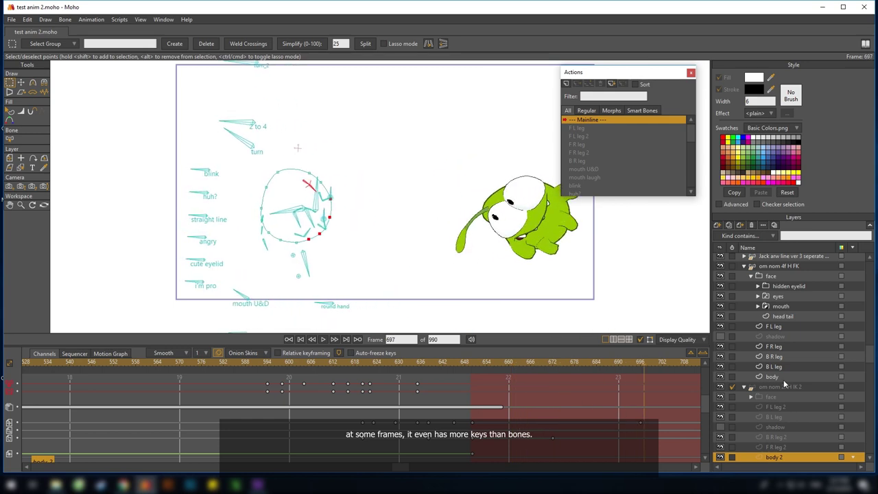
Select the body layer in om nom 4f H FK, and show that group's channels in the timeline instead of om nom 2f H IK 2's.
left_click(745, 389)
left_click(772, 398)
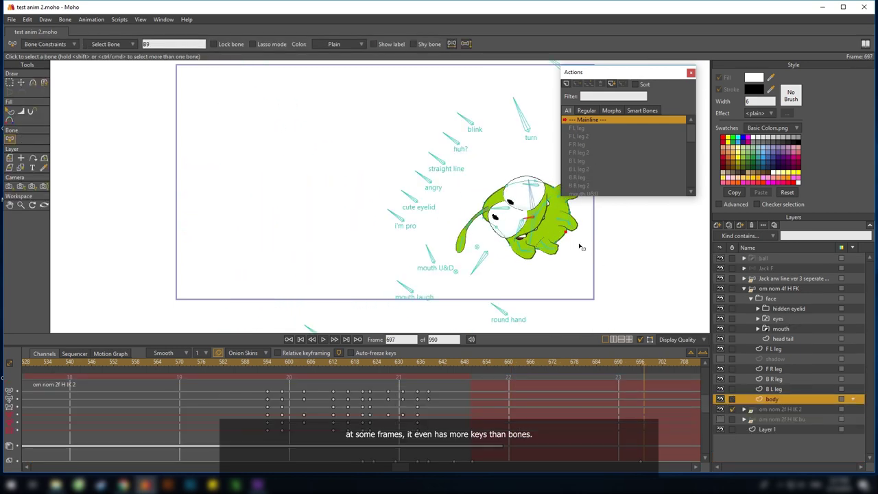
scroll(537, 416, "right", 5)
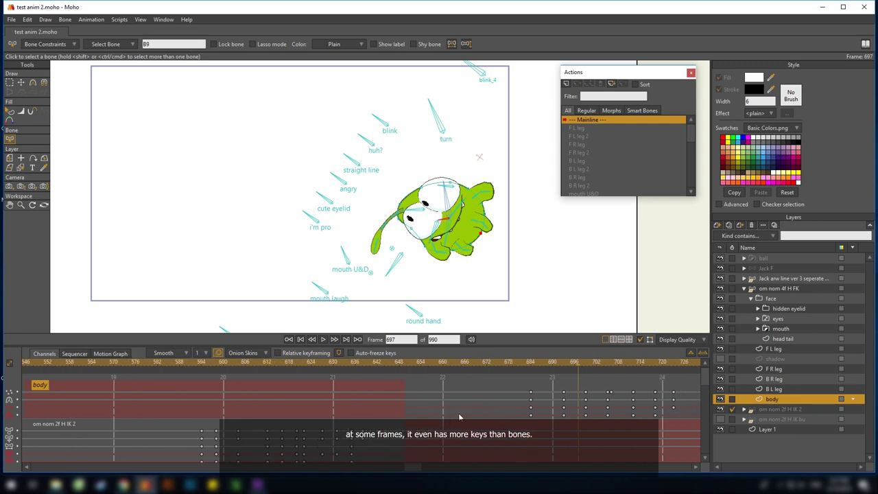
left_click(321, 363)
left_click_drag(321, 364, 389, 380)
left_click(732, 410)
left_click(732, 288)
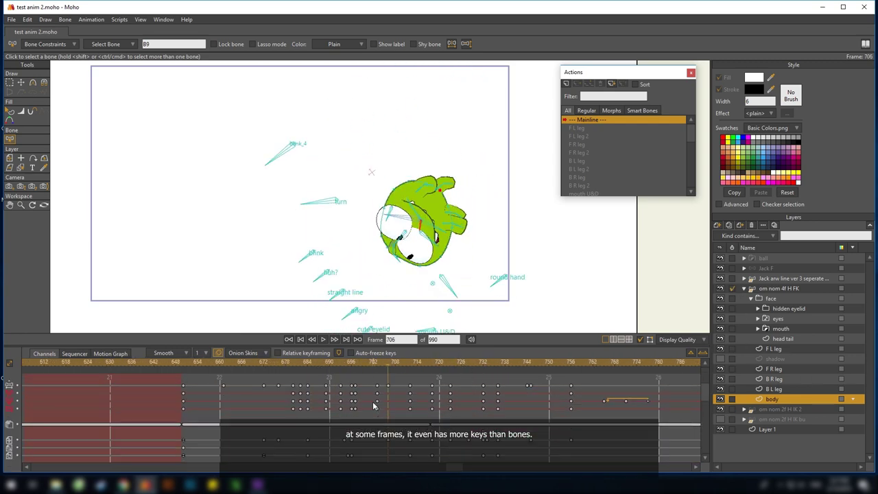
Scrub the rolling animation from the start of om nom 4f H FK's keys to frame 723.
left_click(236, 363)
left_click_drag(236, 366, 436, 370)
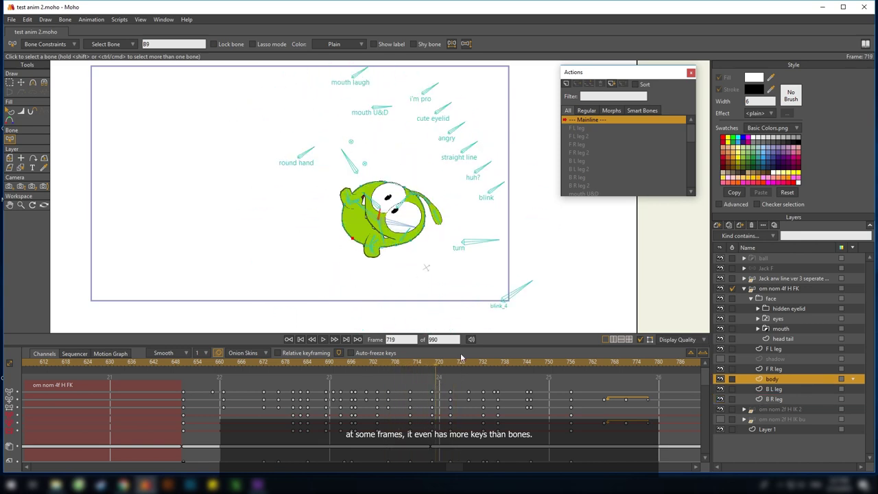
left_click(450, 367)
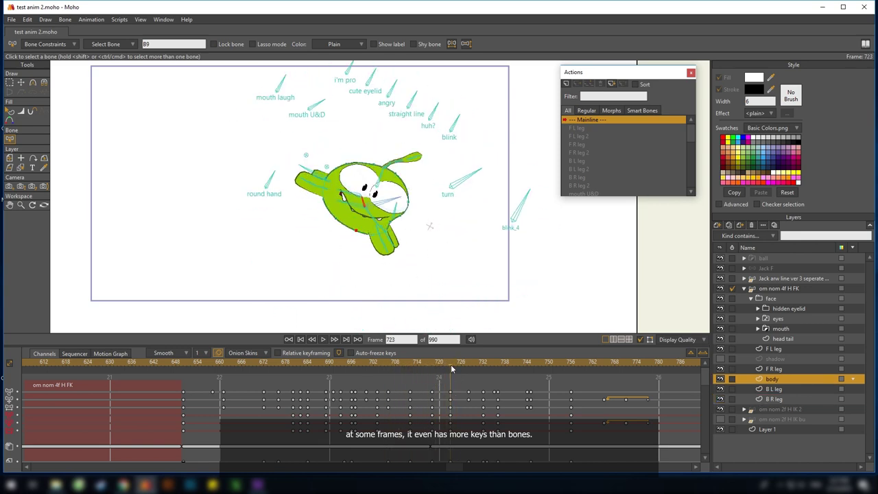
Compare the body shape using onion skins near frames 712, 703 and 693, clear them, and scrub onward from frame 723.
left_click(409, 368)
left_click(376, 371)
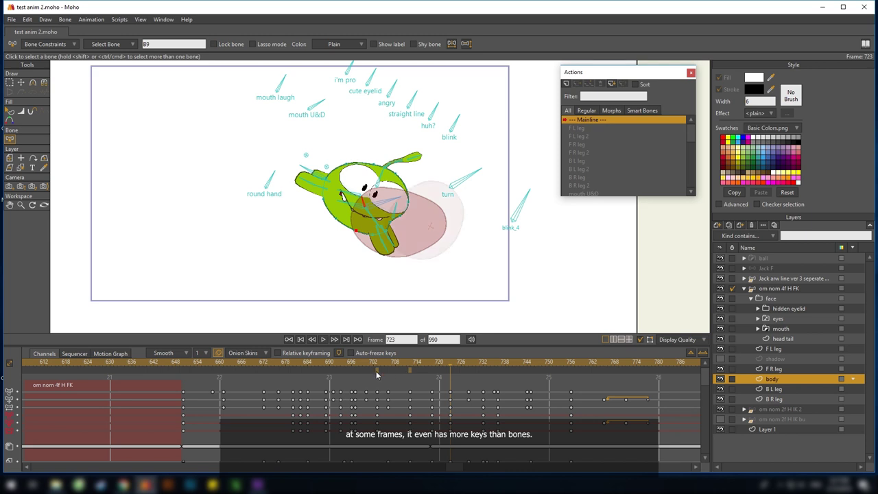
left_click(340, 371)
left_click(340, 370)
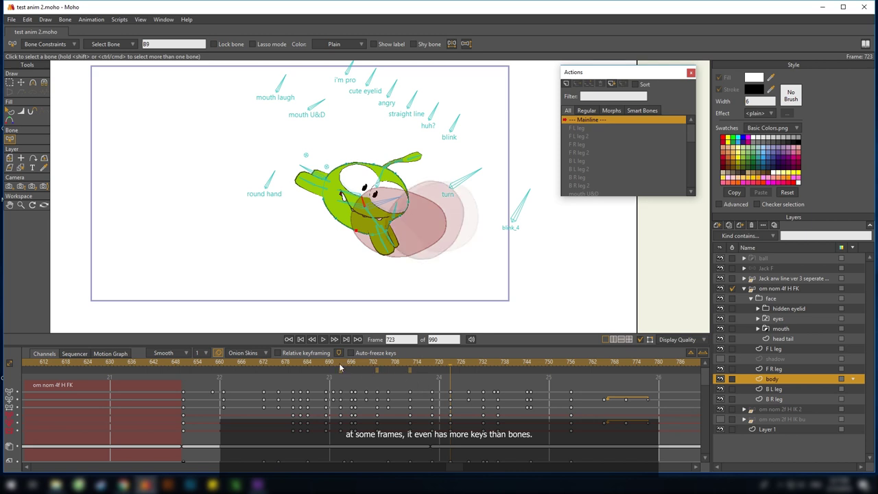
left_click(378, 371)
left_click(410, 370)
left_click_drag(451, 364, 644, 407)
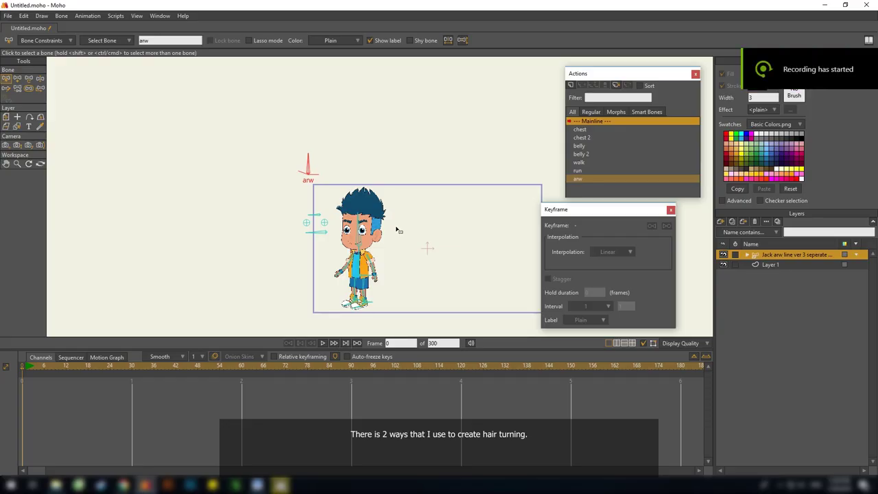
Test the head turn to profile with the arw bone at frame 0, and select the main hair layer.
scroll(396, 229, "up", 3)
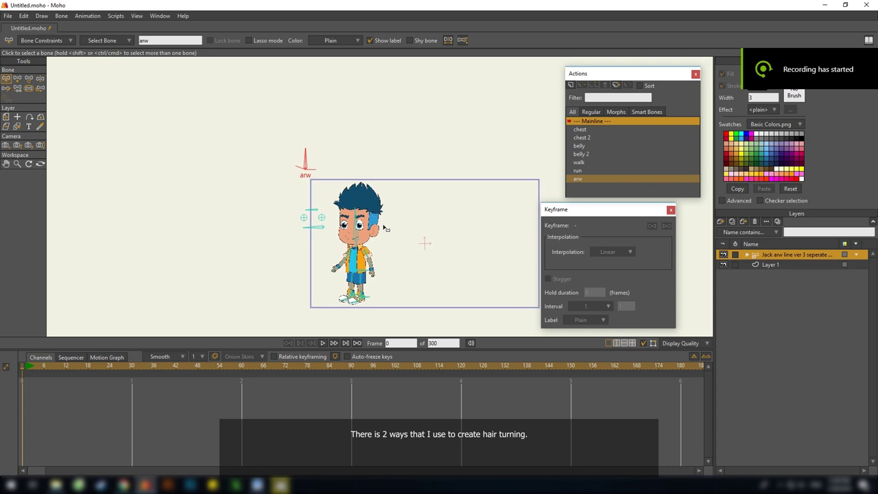
scroll(427, 214, "up", 4)
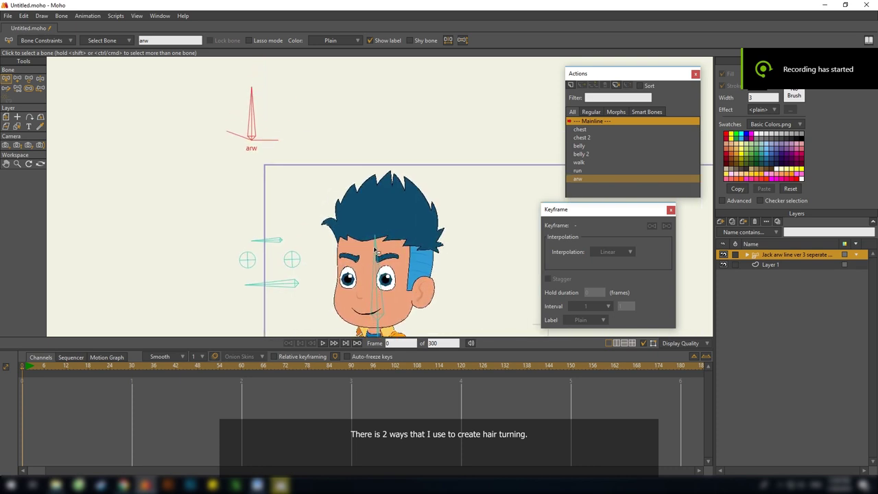
scroll(269, 132, "down", 3)
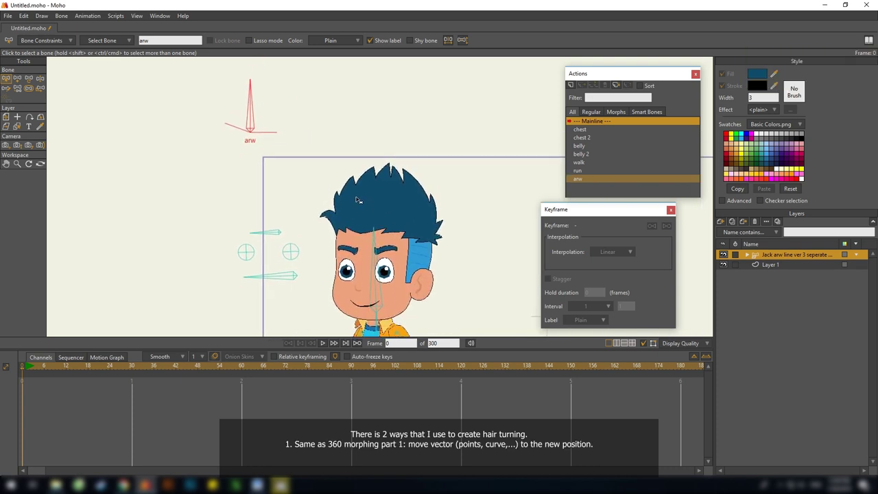
key("z")
left_click_drag(273, 114, 309, 117)
left_click(396, 204, "ctrl+alt")
scroll(390, 213, "up", 3)
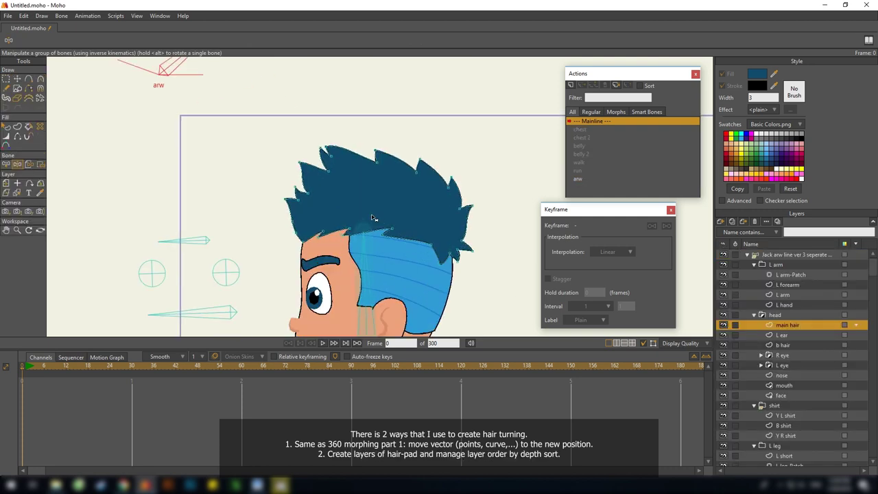
Examine how the main hair's vector points turn with the head at frame 0 by rotating the arw bone between front and profile views.
key("g")
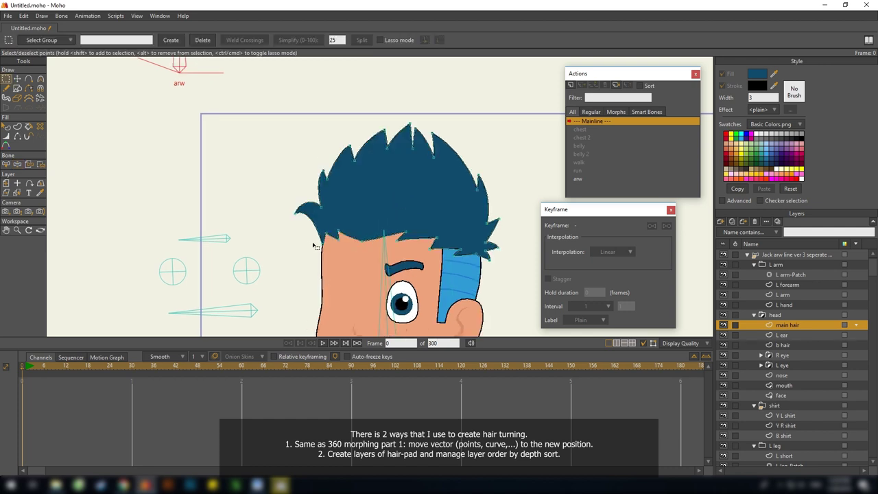
left_click(24, 371)
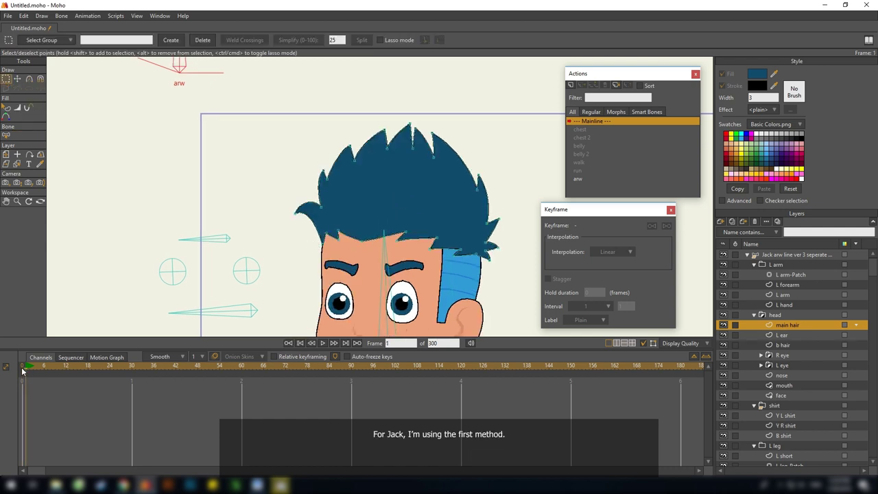
left_click(21, 372)
left_click_drag(367, 227, 347, 239)
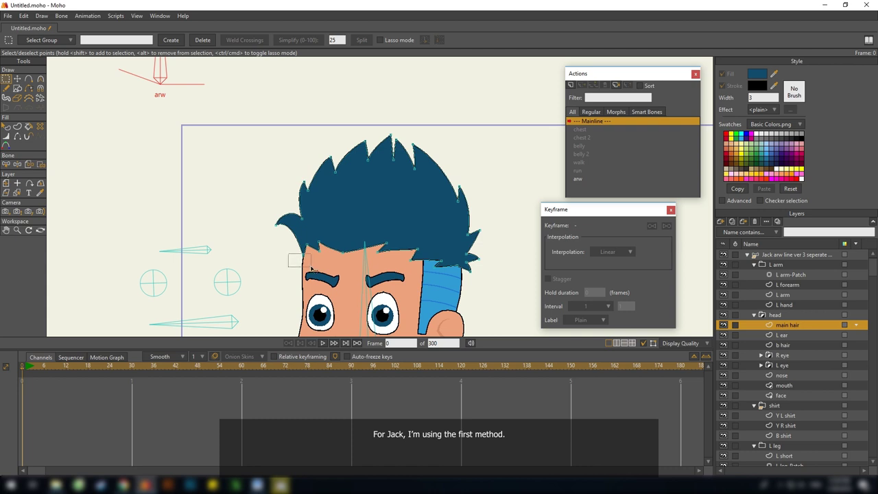
left_click_drag(311, 268, 306, 267)
key("z")
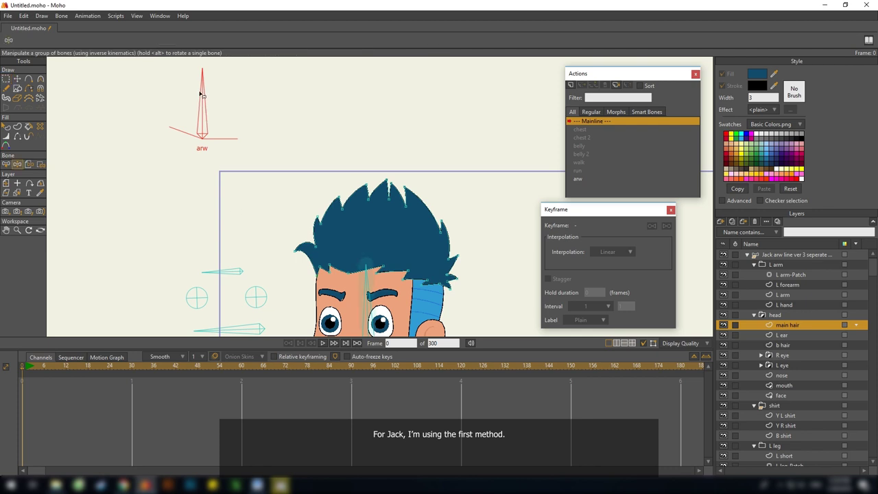
left_click_drag(200, 94, 218, 102)
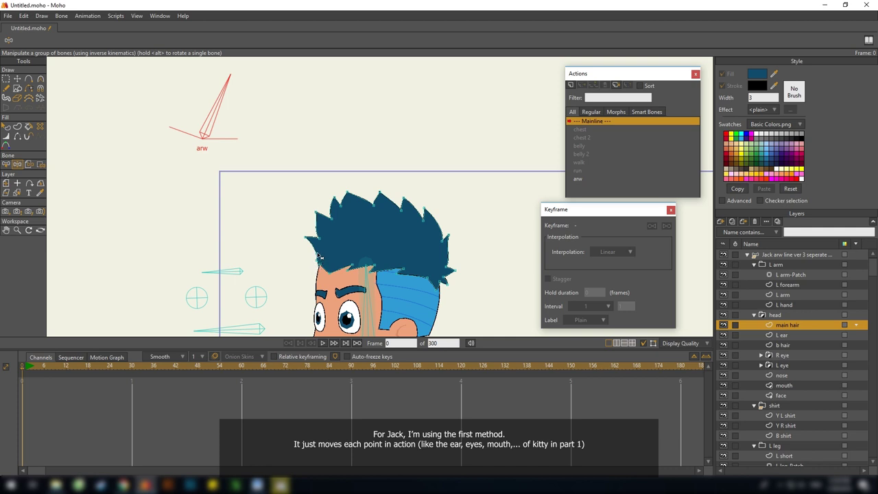
left_click_drag(224, 92, 199, 102)
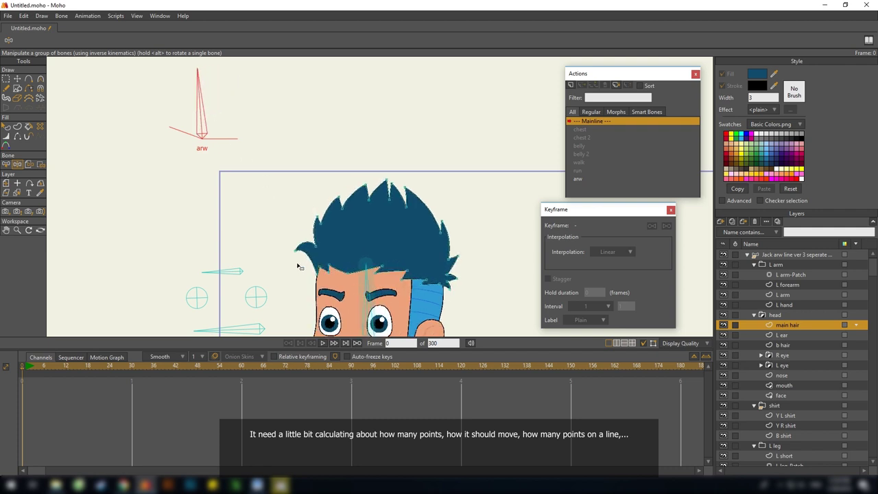
mouse_move(209, 114)
left_mouse_down()
mouse_move(233, 123)
mouse_move(202, 128)
mouse_move(226, 123)
mouse_move(258, 141)
mouse_move(248, 118)
mouse_move(212, 98)
mouse_move(236, 111)
mouse_move(217, 110)
left_mouse_up()
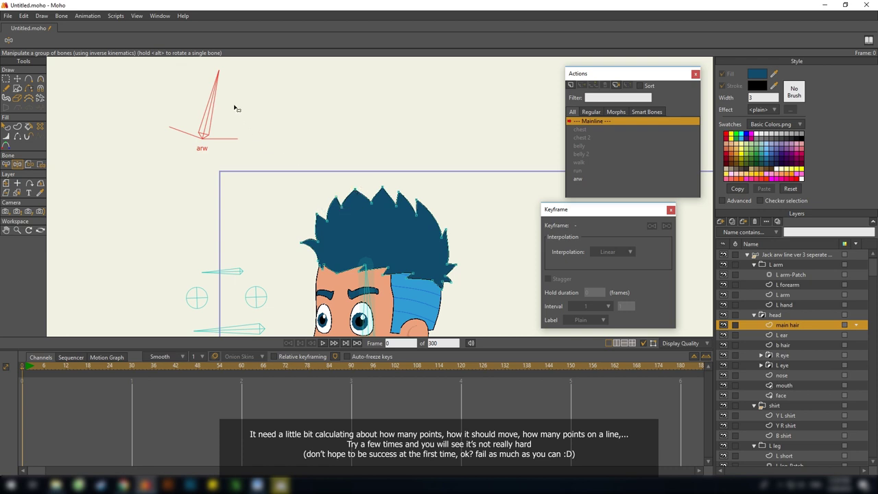
left_click_drag(209, 101, 228, 120)
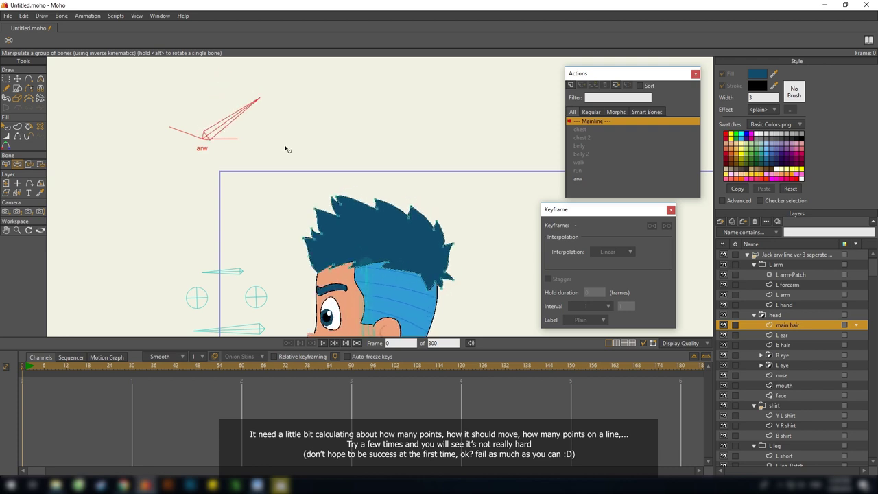
Collapse the Jack arw line ver 3 layer group and add a new vector layer above it for the example hair.
scroll(338, 191, "down", 2)
left_click(787, 255)
scroll(447, 218, "down", 3)
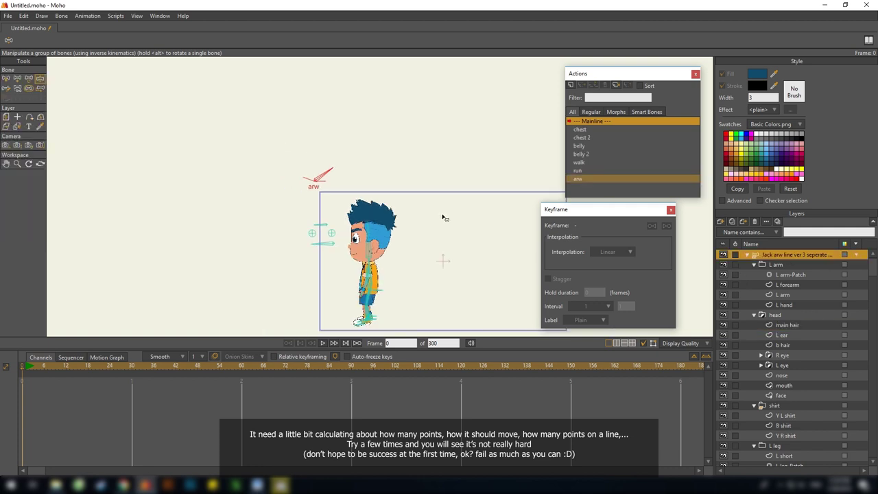
scroll(297, 258, "up", 2)
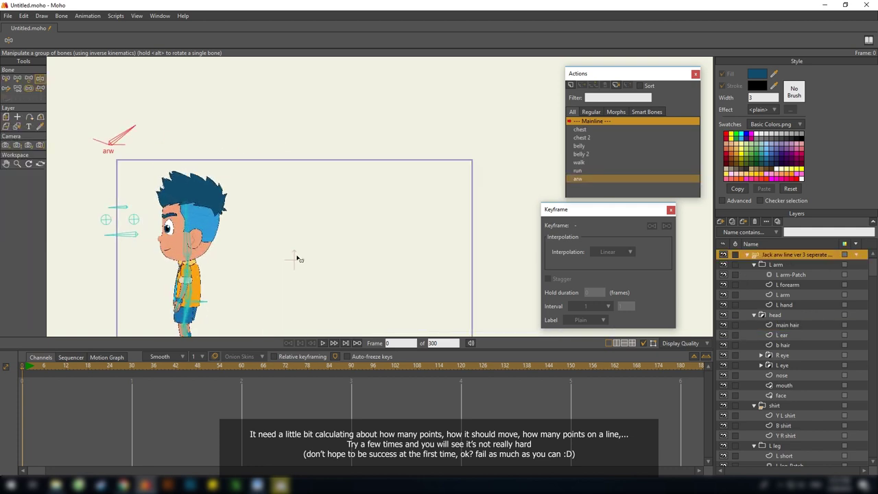
left_click_drag(385, 239, 418, 249)
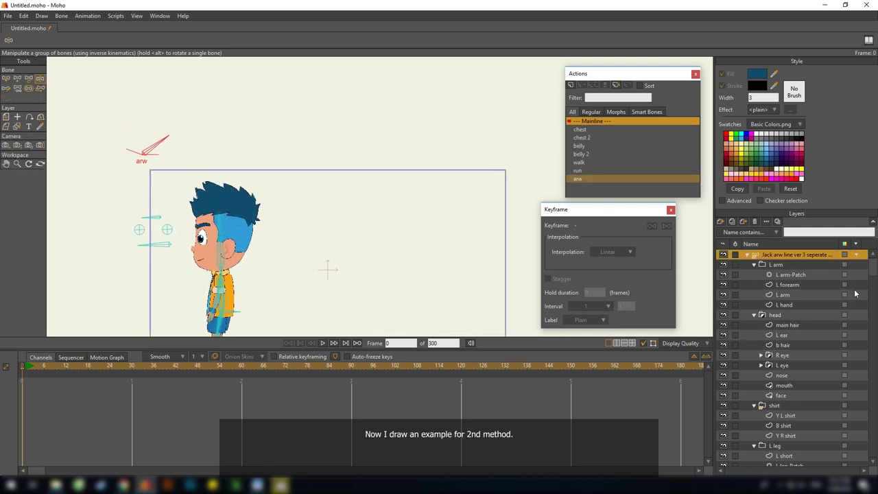
left_click(747, 254)
left_click_drag(777, 265, 776, 251)
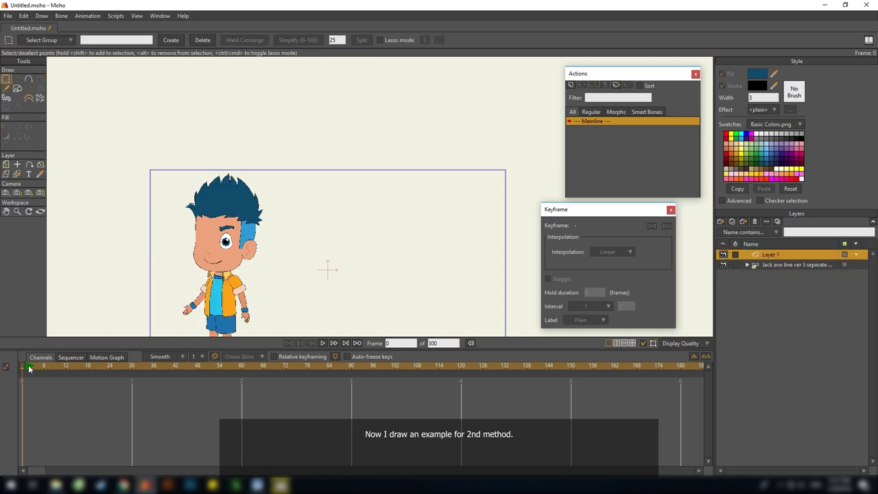
Trace the curled hair tuft at the character's right temple on Layer 1 as a closed filled shape with the Add Point tool.
scroll(449, 272, "up", 3)
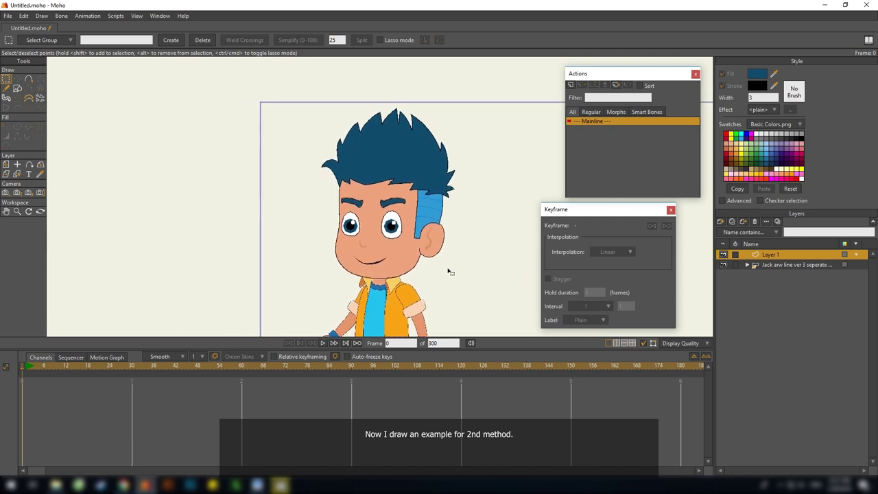
scroll(450, 271, "up", 4)
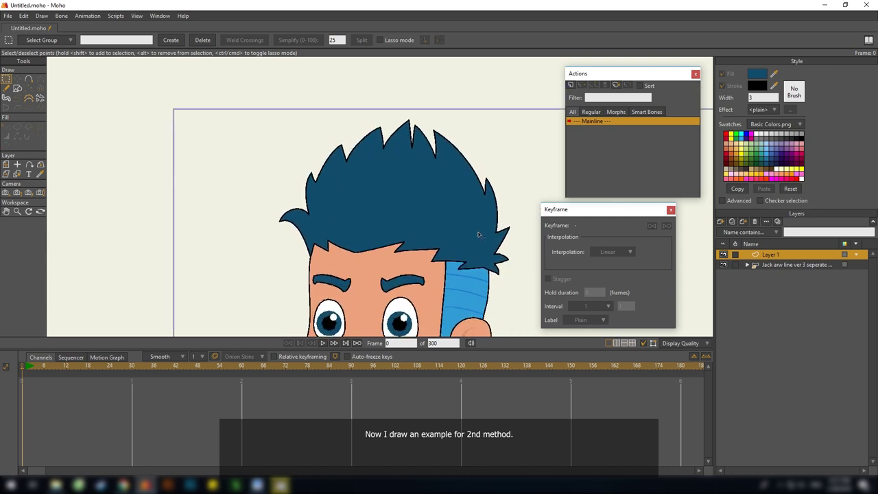
key("a")
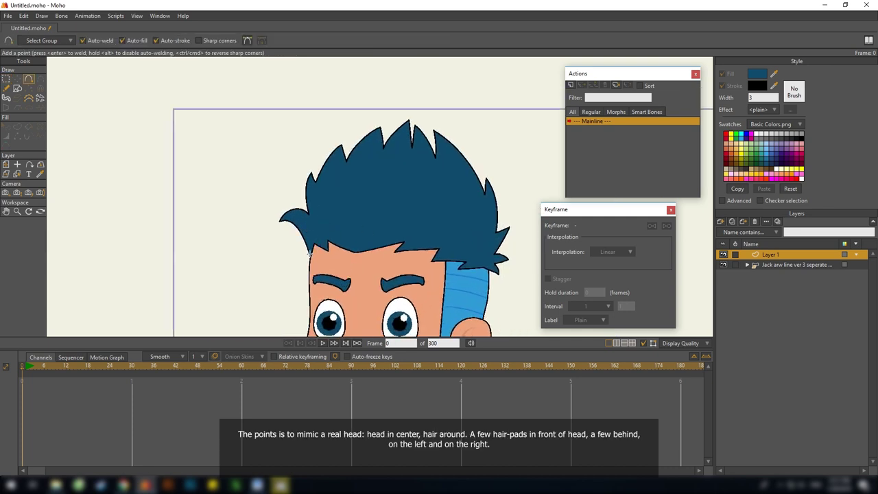
left_click_drag(309, 252, 290, 225)
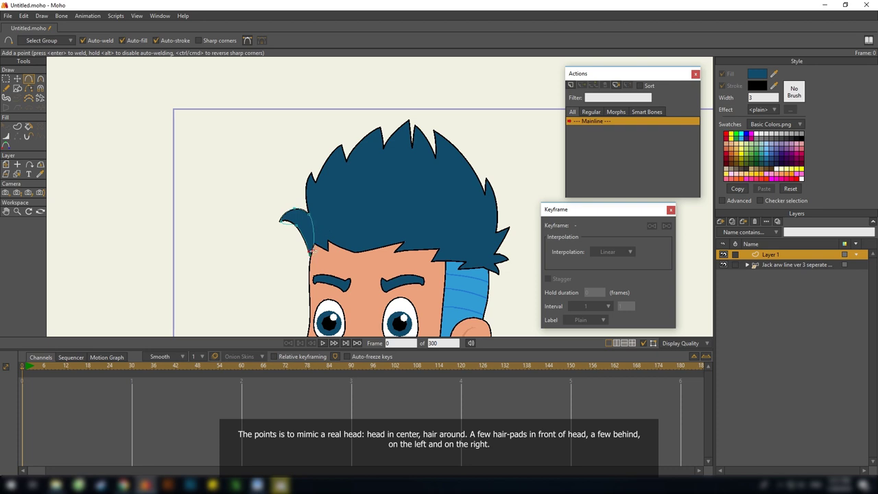
left_click_drag(313, 252, 310, 254)
left_click_drag(331, 202, 322, 220)
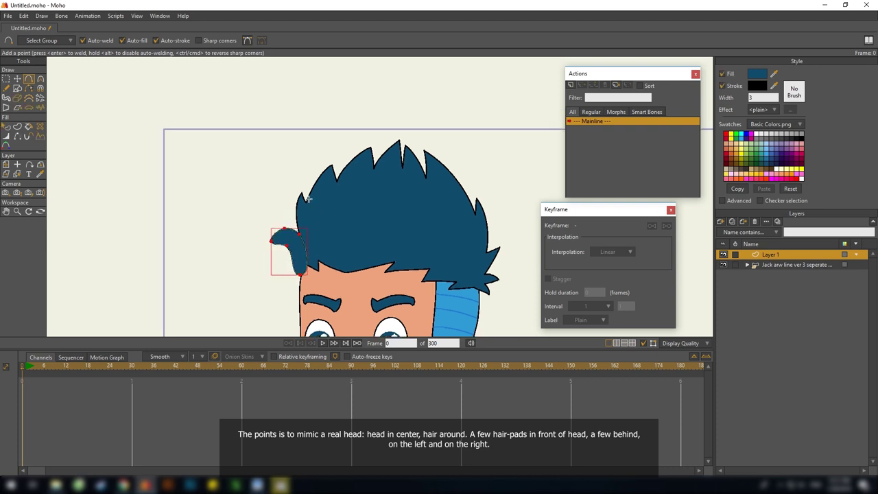
Draw a large spiked front hair pad above the forehead on Layer 1, with its base along the hairline.
key("t")
left_click_drag(345, 272, 304, 245)
key("a")
left_click_drag(304, 245, 324, 169)
left_click_drag(325, 169, 362, 131)
left_click_drag(362, 131, 366, 157)
left_click_drag(408, 234, 336, 262)
Add another vector layer and move the green front hair pad from Layer 1 onto it.
left_click(720, 222)
left_click(737, 232)
left_click(770, 265)
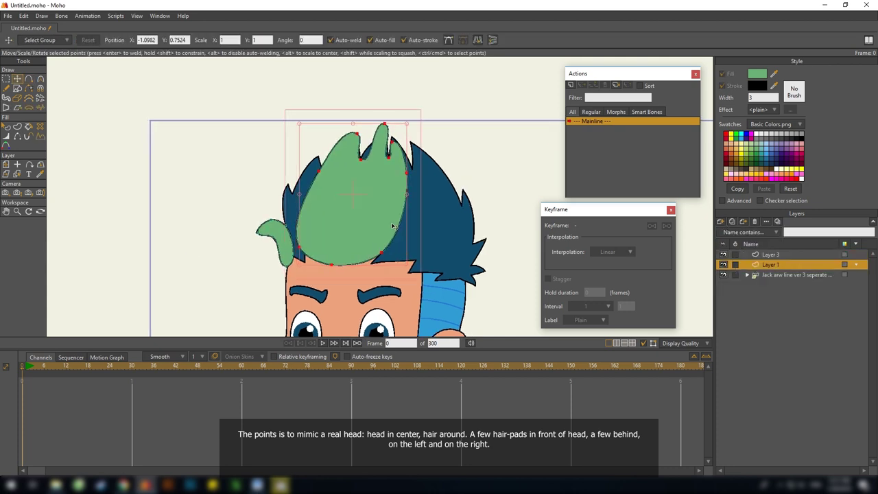
key("ctrl+x")
left_click(770, 254)
key("ctrl+v")
Rename the temple tuft's layer as R F hair and the front pad's layer as F hair.
double_click(770, 265)
key("Return")
double_click(770, 254)
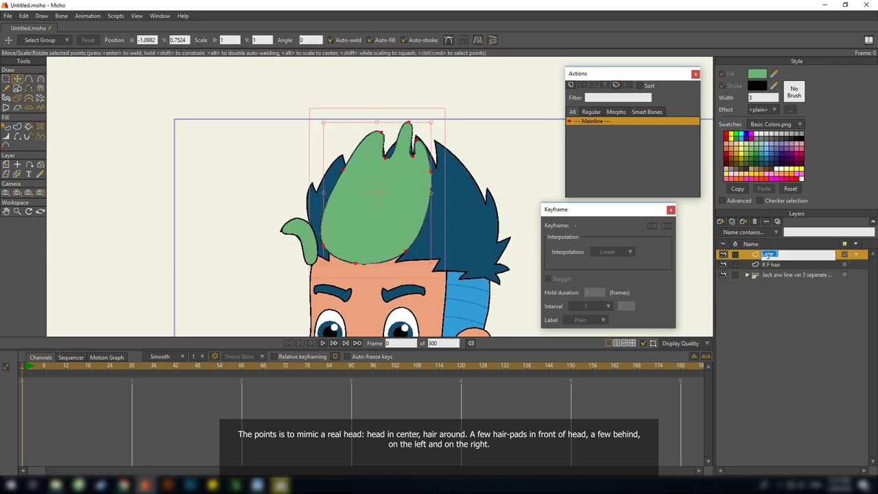
type("F hair")
key("Return")
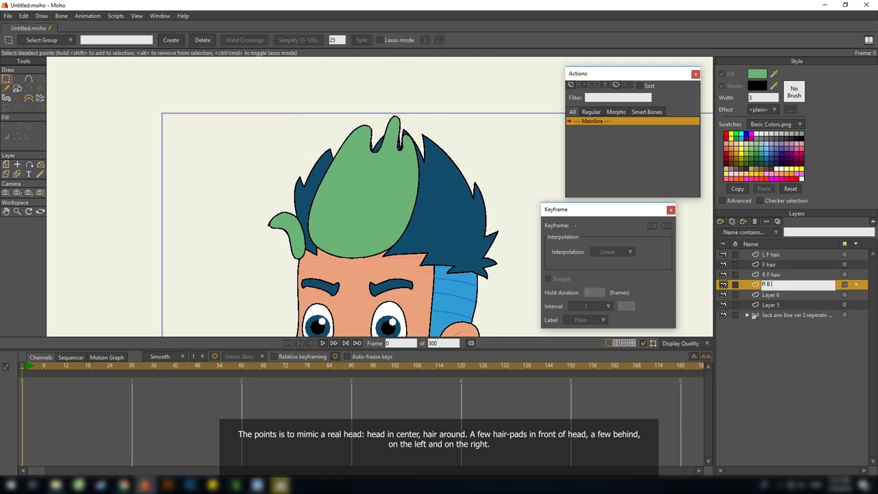
Rename Layer 6 as B hair and Layer 5 as L B hair.
left_click(770, 296)
double_click(770, 296)
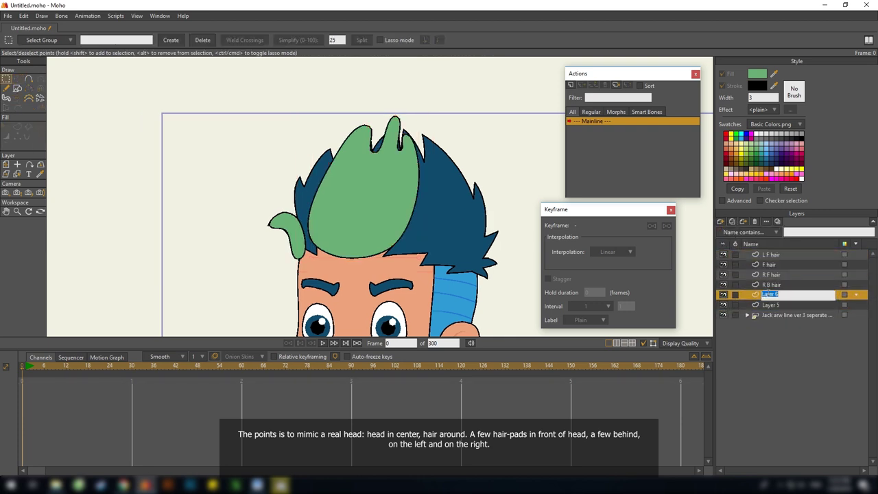
type("B hair")
key("Return")
double_click(769, 306)
type("L B hair")
key("Return")
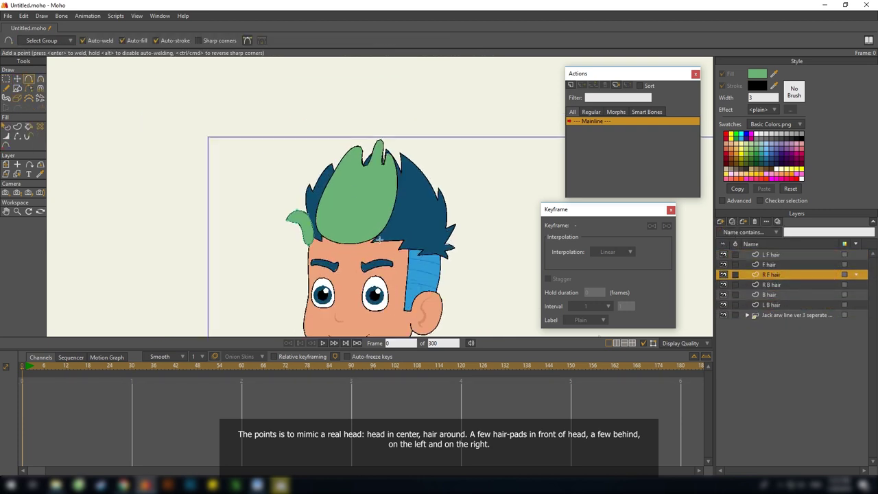
Draw the spiked front hair pad above the character's left ear and place it on the L F hair layer.
left_click(412, 207)
left_click(434, 216)
left_click(450, 210)
left_click(424, 254)
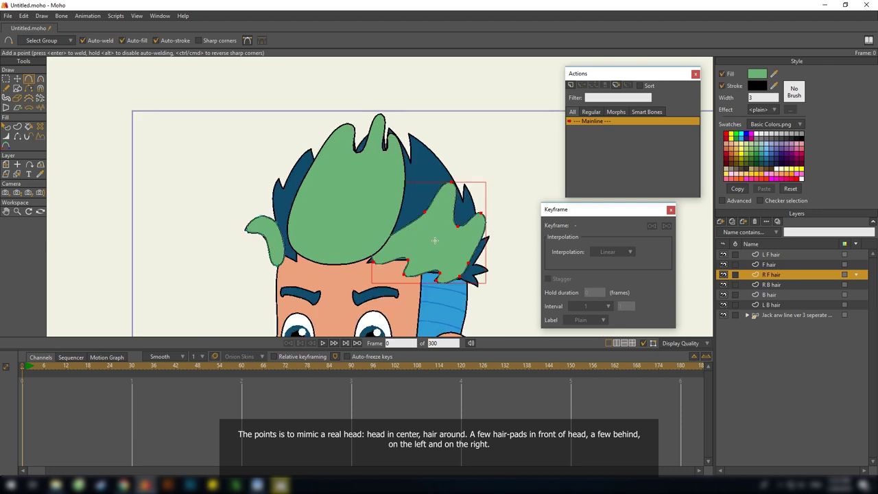
left_click(770, 289)
left_click(780, 258)
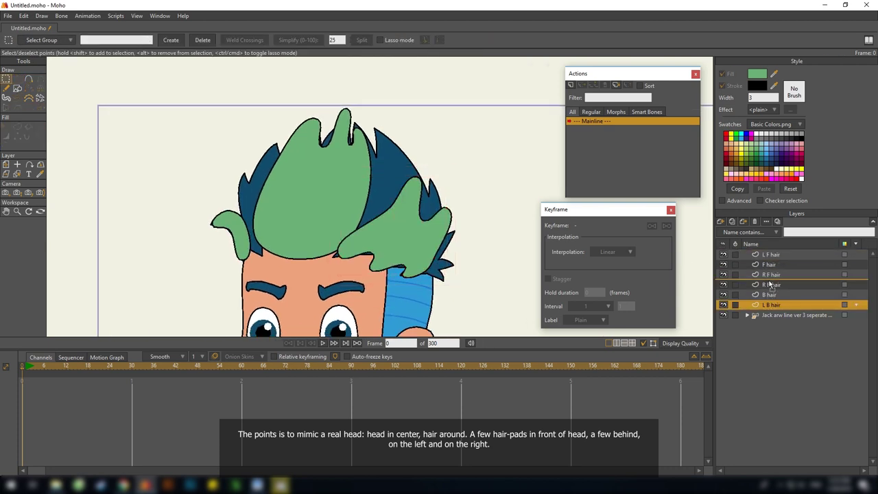
Draw the left back hair pad on the L B hair layer and change its fill to a darker green.
left_click(331, 92)
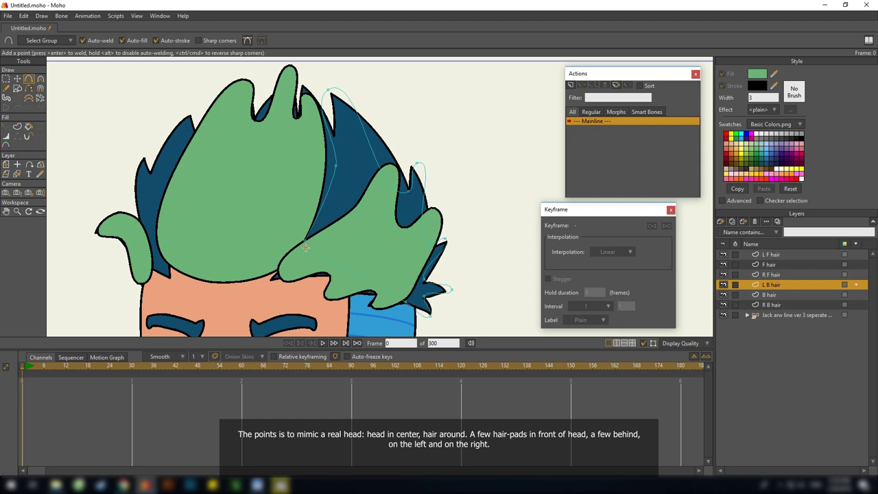
left_click(306, 243)
left_click(757, 74)
left_click(602, 166)
left_click(676, 238)
Draw the middle back hair pad on the B hair layer and the right back pad on the R B hair layer.
left_click(768, 295)
left_click(364, 199)
left_click(408, 224)
left_click(358, 251)
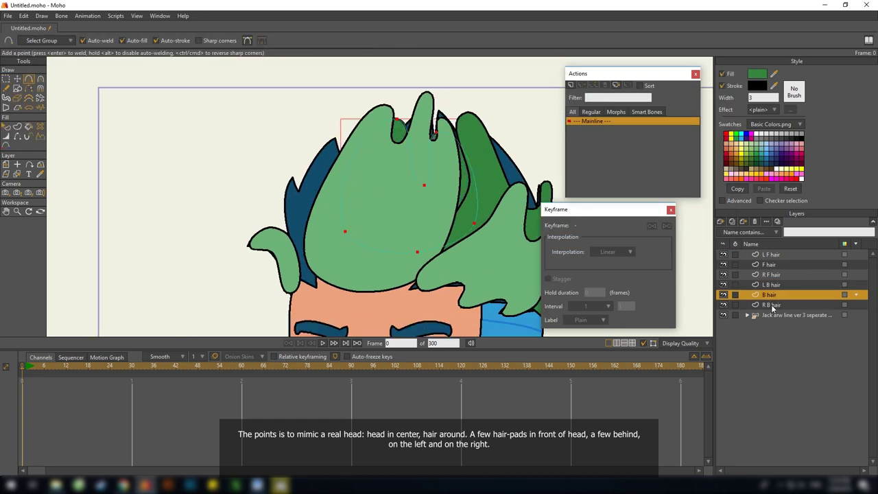
left_click(771, 305)
left_click(405, 164)
left_click(373, 253)
left_click(343, 255)
Hide the six new hair layers and fit the R B hair pad's points and curvature to the original hair's spikes.
key("t")
left_click_drag(723, 255, 724, 305)
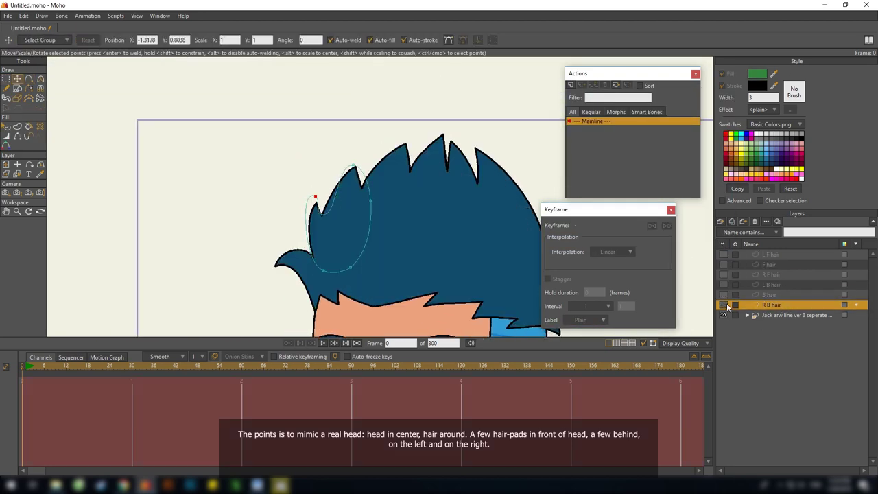
scroll(306, 199, "up", 5)
left_click_drag(327, 198, 340, 235)
key("c")
key("t")
key("c")
left_click_drag(374, 245, 353, 208)
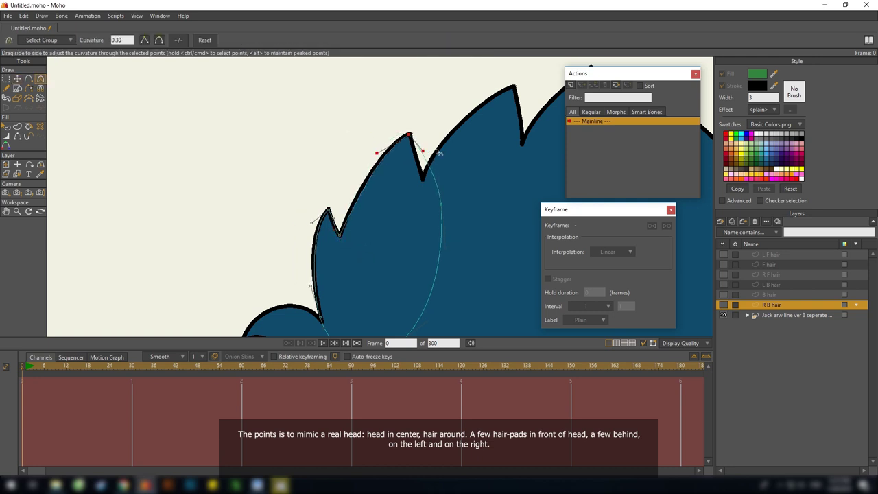
key("t")
Fit the B hair pad's points and curvature to the spikes at the crown of the original hair.
scroll(329, 247, "down", 2)
left_click(769, 295)
left_click_drag(376, 139, 368, 130)
key("c")
key("t")
left_click_drag(298, 270, 284, 273)
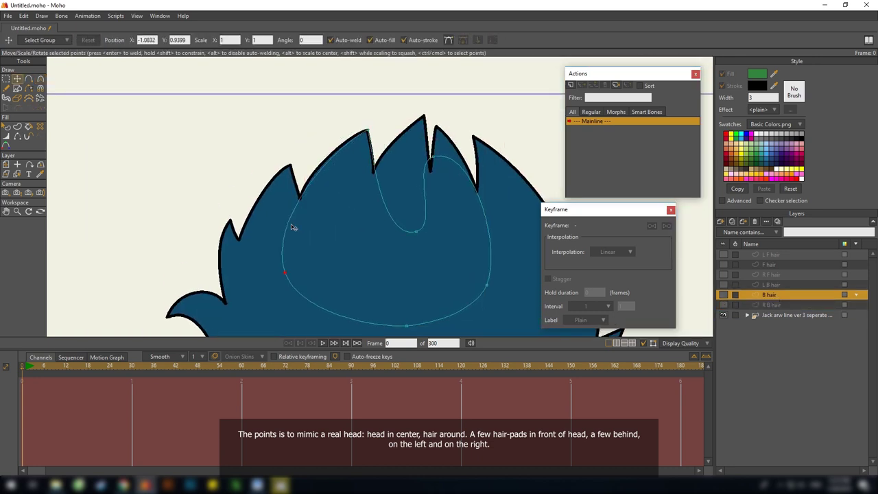
left_click_drag(434, 157, 437, 126)
key("c")
left_click_drag(416, 231, 413, 236)
Fit the L B hair pad's upper spikes to the original hair outline and reposition its inner edge points.
scroll(376, 192, "down", 2)
scroll(439, 164, "up", 1)
left_click(771, 285)
key("t")
left_click_drag(374, 146, 363, 157)
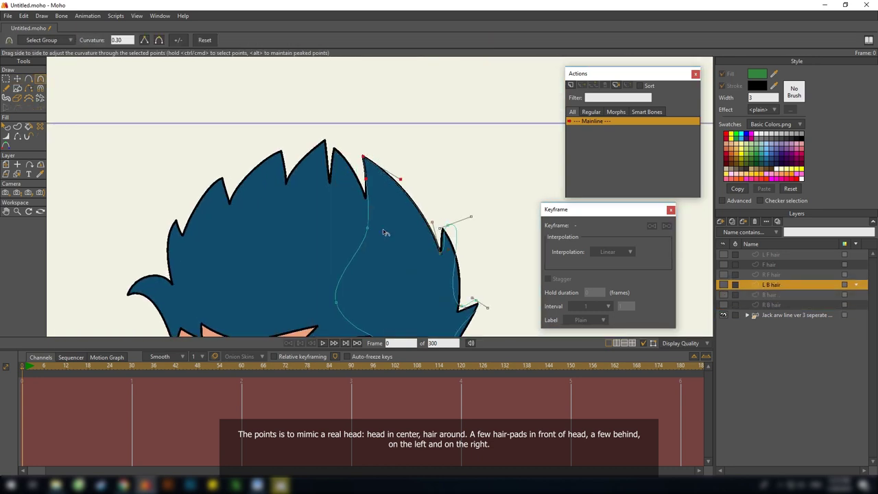
key("t")
left_click_drag(368, 227, 364, 228)
left_click_drag(337, 302, 382, 315)
left_click_drag(382, 315, 341, 251)
Match the L B hair pad's lower tips above the left ear to the original hair outline.
left_click_drag(406, 162, 402, 165)
scroll(407, 203, "up", 3)
key("t")
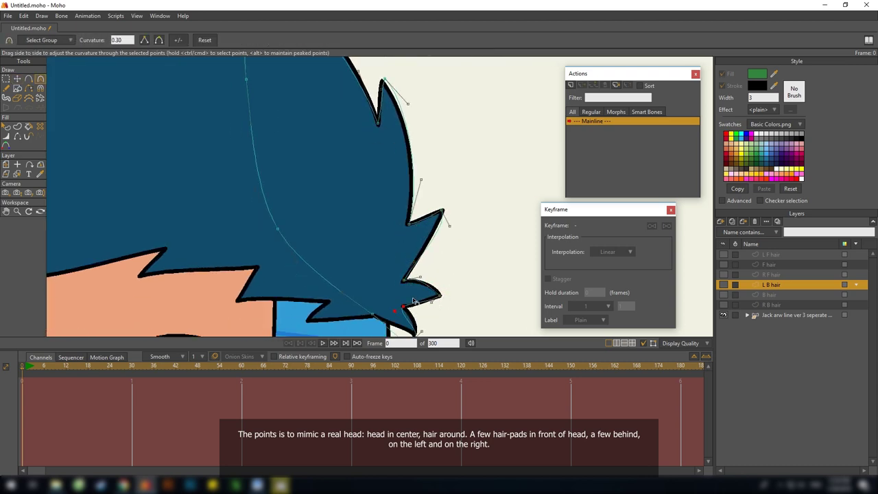
left_click_drag(414, 302, 410, 306)
left_click_drag(416, 307, 416, 259)
Fit the R F hair tuft's points and curvature to the original curled tuft at the right temple.
scroll(380, 205, "down", 2)
left_click_drag(227, 206, 459, 263)
left_click(771, 274)
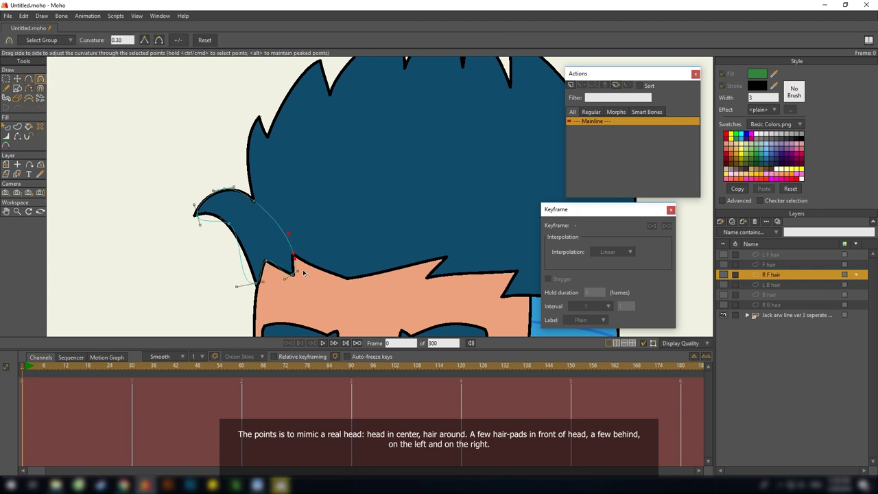
left_click_drag(220, 221, 212, 218)
left_click_drag(288, 220, 232, 230)
Adjust the lower corner of the F hair pad to the notch in the forehead hairline.
left_click(769, 264)
scroll(329, 206, "down", 2)
key("t")
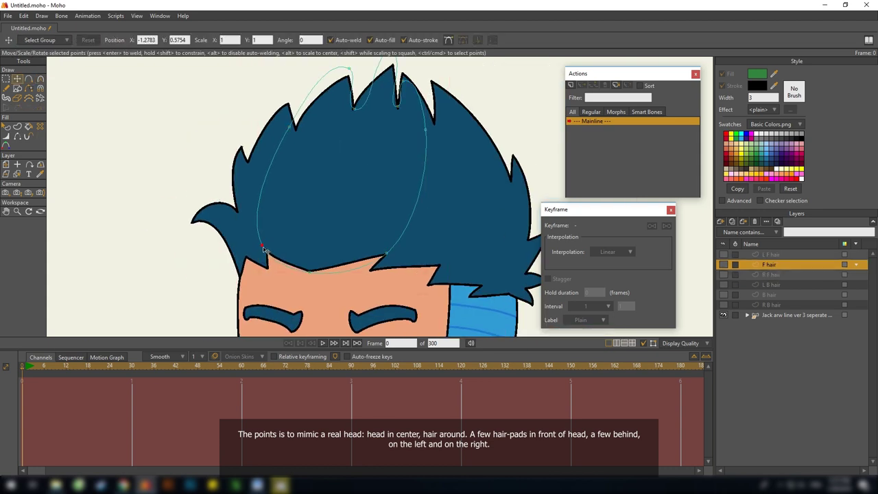
key("c")
Move and sharpen the F hair pad's upper points to follow the spikes at the top of the original hair.
scroll(398, 137, "up", 2)
mouse_move(384, 112)
left_mouse_down()
mouse_move(417, 120)
mouse_move(385, 126)
left_mouse_up()
key("t")
left_click_drag(328, 192, 329, 159)
key("c")
key("t")
key("c")
left_click_drag(321, 115, 300, 129)
left_click_drag(384, 151, 361, 155)
key("t")
left_click_drag(376, 140, 406, 157)
key("c")
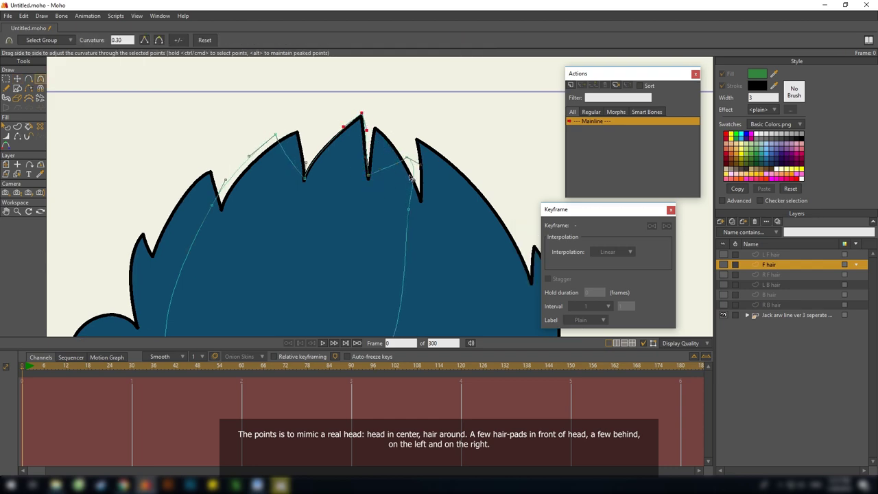
key("t")
key("c")
Reshape the L F hair pad's side notch and the curvature of its lower edge to match the original hair outline.
scroll(426, 171, "down", 3)
left_click(771, 256)
scroll(426, 171, "up", 2)
key("t")
key("c")
left_click_drag(442, 217, 423, 218)
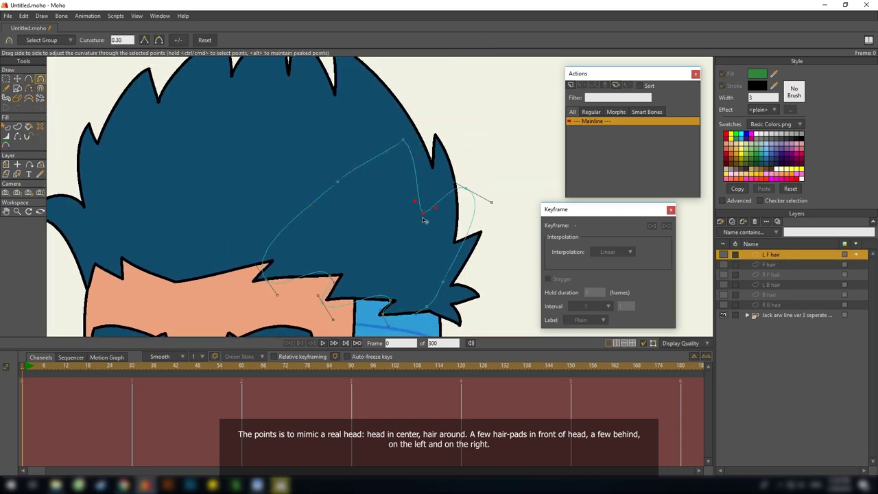
scroll(423, 219, "down", 1)
left_click(388, 278, "ctrl")
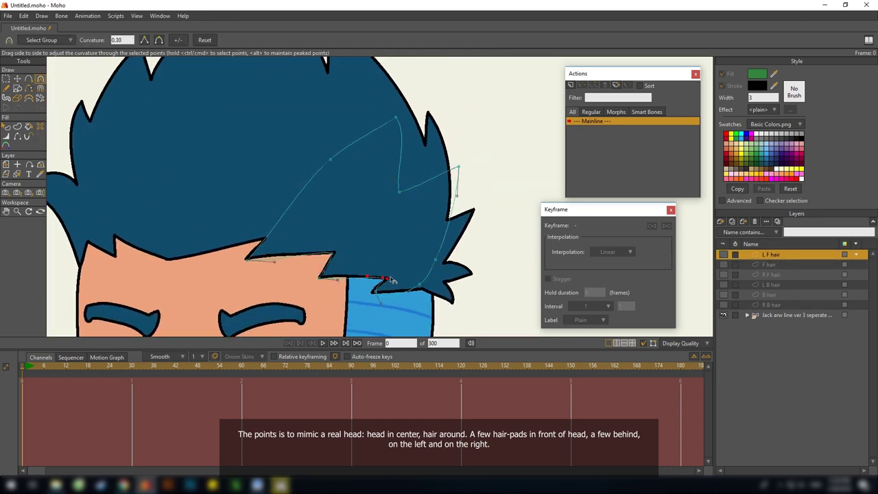
Fit the L F hair pad's remaining side and lower points to the original hair outline.
scroll(391, 280, "up", 2)
scroll(383, 281, "down", 3)
key("t")
left_click_drag(434, 144, 420, 140)
scroll(412, 227, "up", 1)
left_click_drag(415, 253, 421, 235)
scroll(385, 192, "down", 1)
left_click_drag(334, 163, 391, 96)
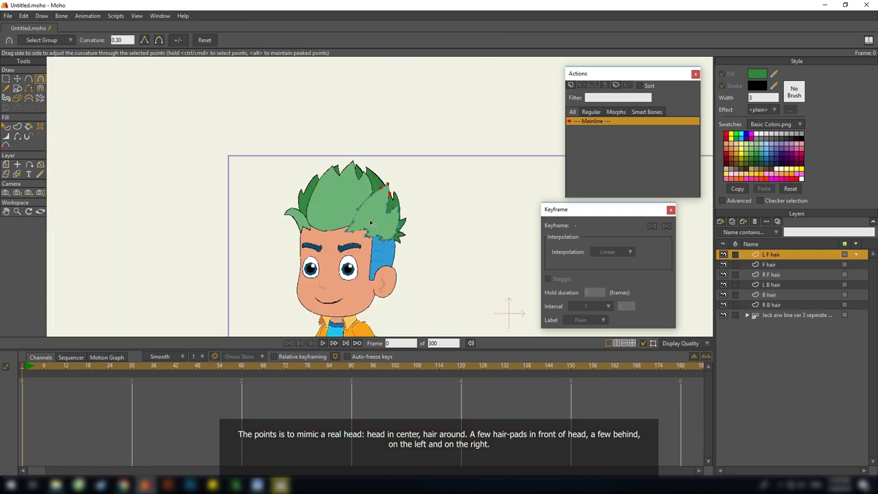
Save the project in the Downloads folder as "test hair".
scroll(374, 195, "up", 3)
key("ctrl+s")
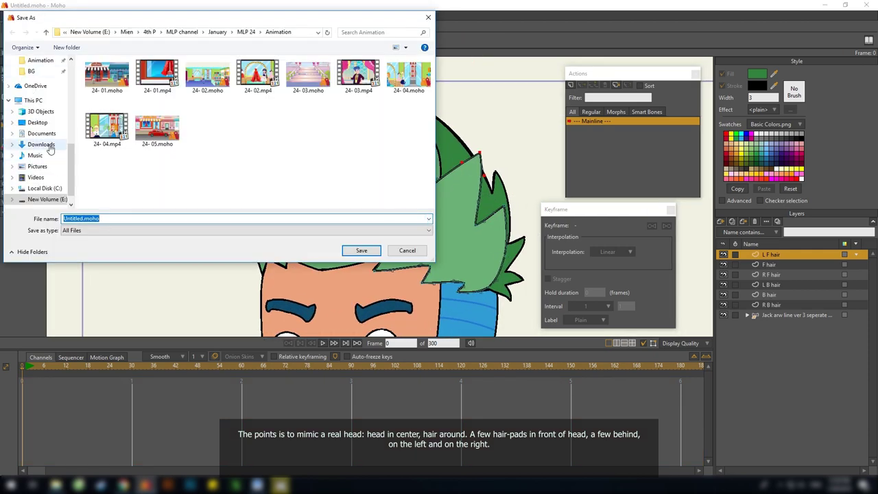
left_click(42, 144)
type("test hair")
left_click(353, 250)
Group all six hair-pad layers, from L F hair to R B hair, into a group named hair.
scroll(295, 150, "up", 3)
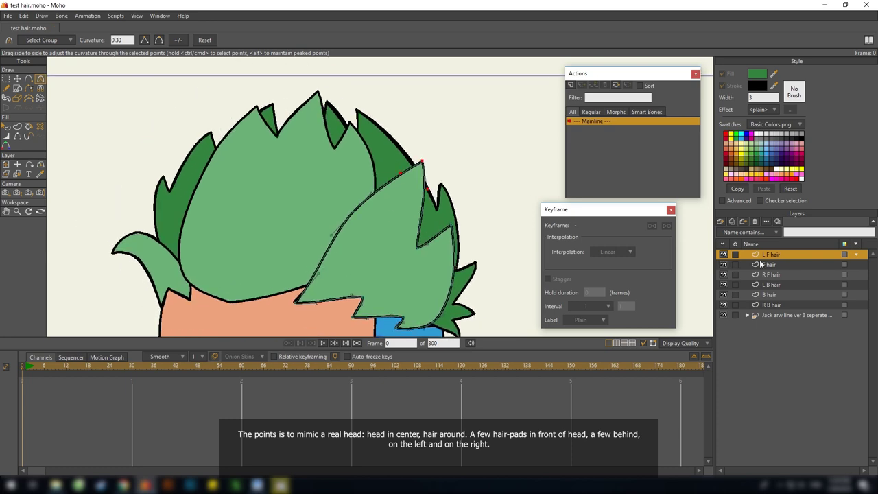
left_click(771, 305, "shift")
type("hair")
key("Return")
Draw an oval face on a head layer between the front and back hair pads and give it a peach fill.
scroll(372, 151, "down", 4)
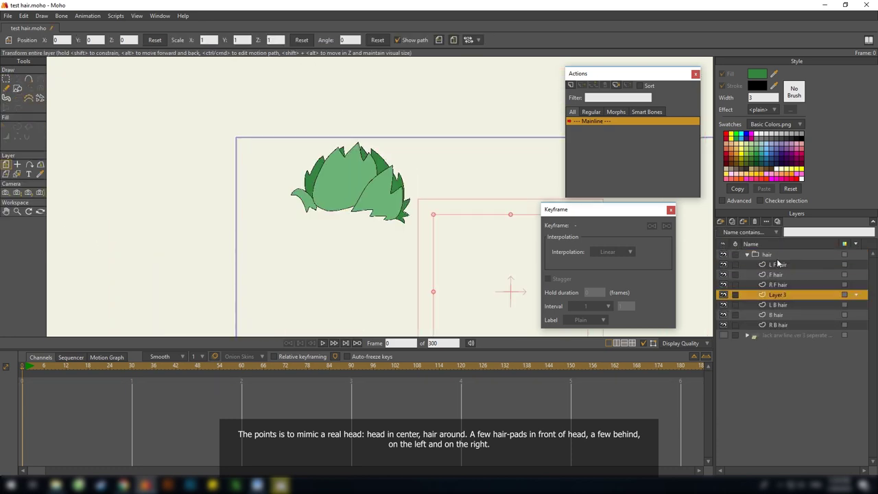
left_click_drag(400, 274, 392, 271)
key("ctrl+s")
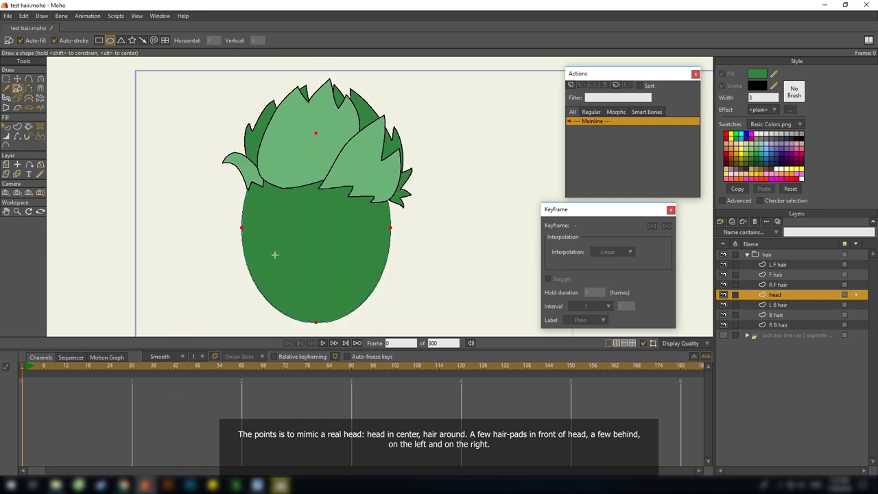
left_click(776, 169)
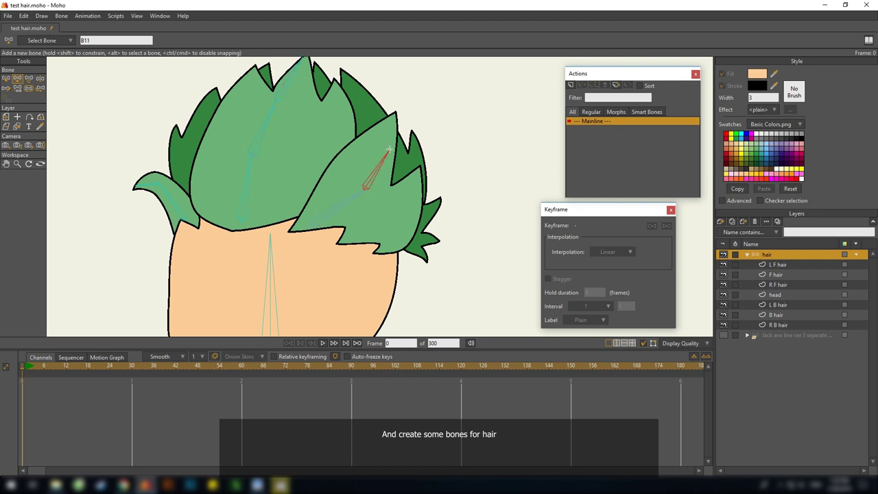
Rig the hair pads with bones bound to their points and name the separate dial bone "head control".
left_click_drag(382, 220, 403, 184)
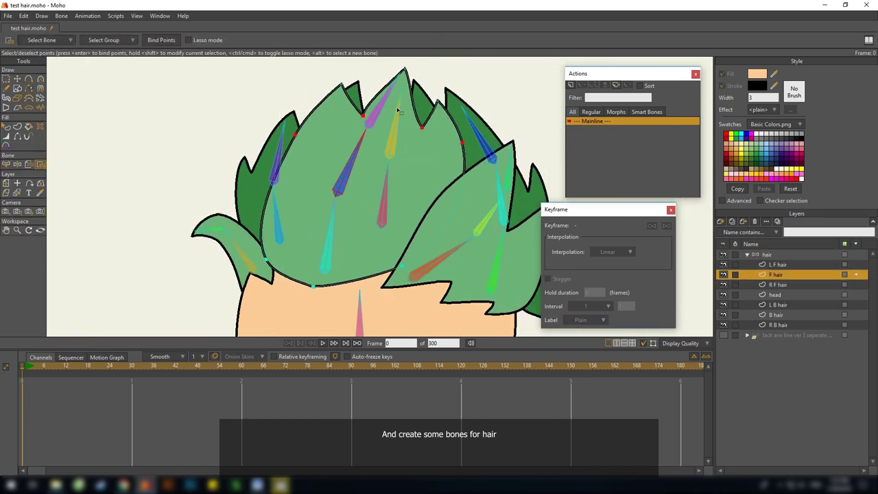
left_click_drag(207, 124, 383, 253)
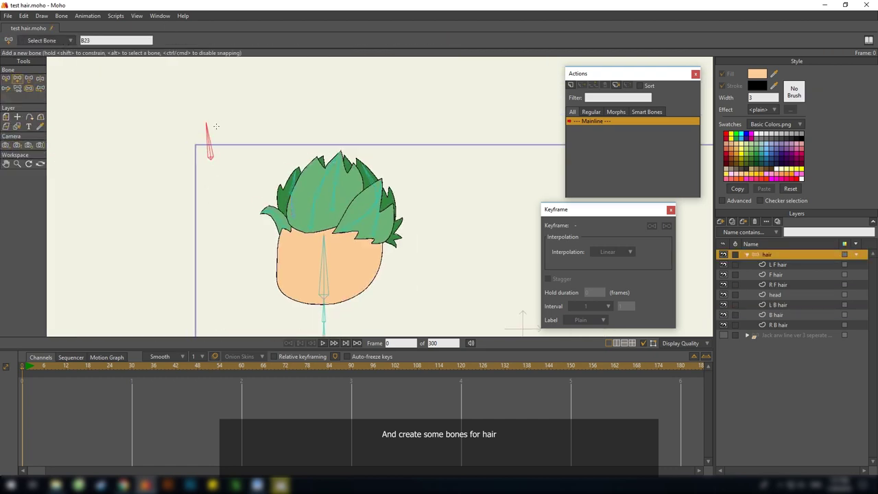
double_click(160, 41)
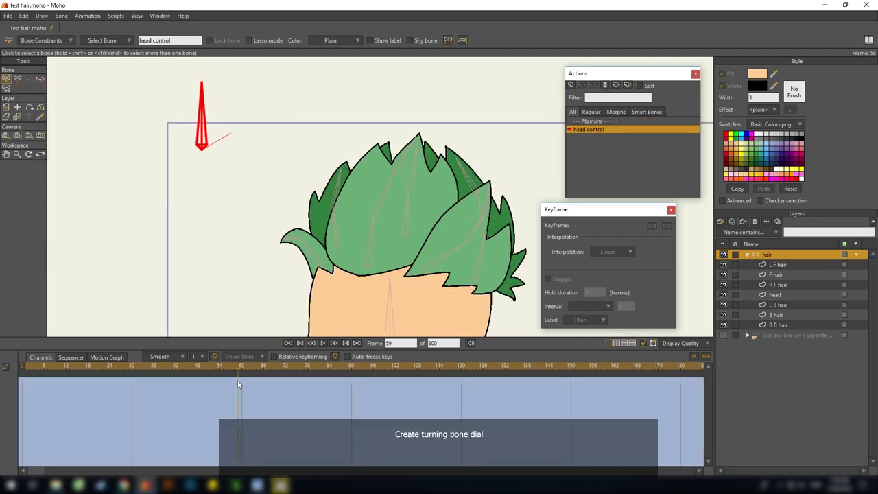
At frame 60 of the head control action, move and rotate the root bone of the R F hair tuft.
left_click(238, 385)
key("t")
left_click_drag(264, 157, 265, 159)
scroll(308, 164, "up", 2)
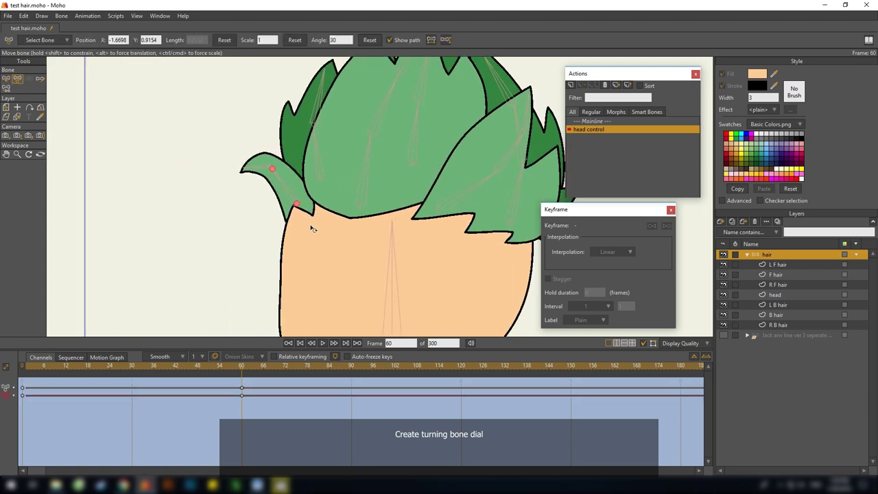
left_click_drag(299, 188, 299, 183)
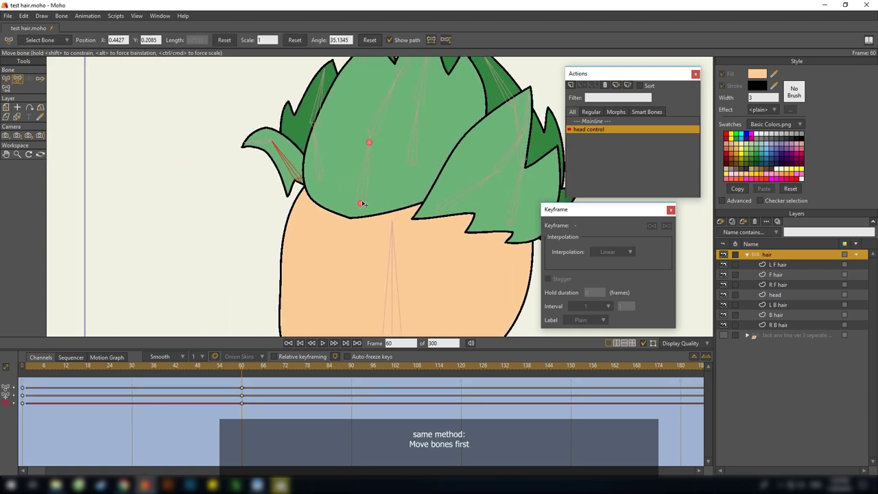
At frame 60, shift the root bones of the front hair pads toward the face's turning side and the back pads the opposite way.
left_click_drag(362, 204, 327, 215)
left_click_drag(442, 210, 395, 214)
left_click_drag(525, 226, 356, 240)
left_click_drag(362, 196, 411, 237)
left_click_drag(294, 215, 335, 220)
left_click_drag(279, 182, 356, 184)
scroll(356, 184, "down", 2)
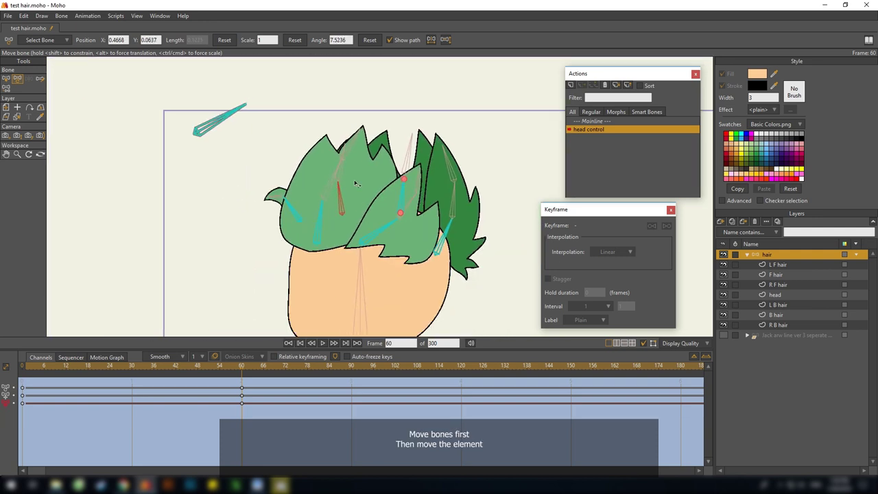
Enable animated layer order for the hair bone layer.
double_click(798, 257)
left_click(743, 80)
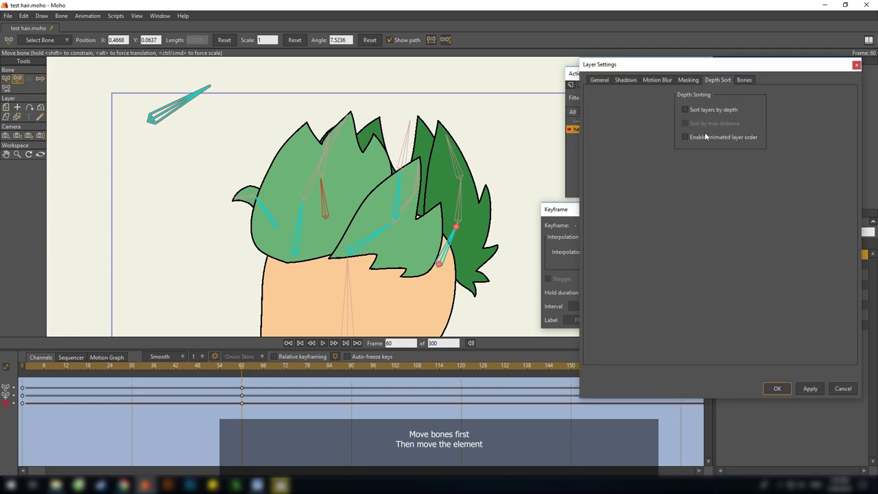
left_click(777, 388)
Move the L B hair layer above the head layer in the turned pose's layer order.
scroll(433, 252, "up", 3)
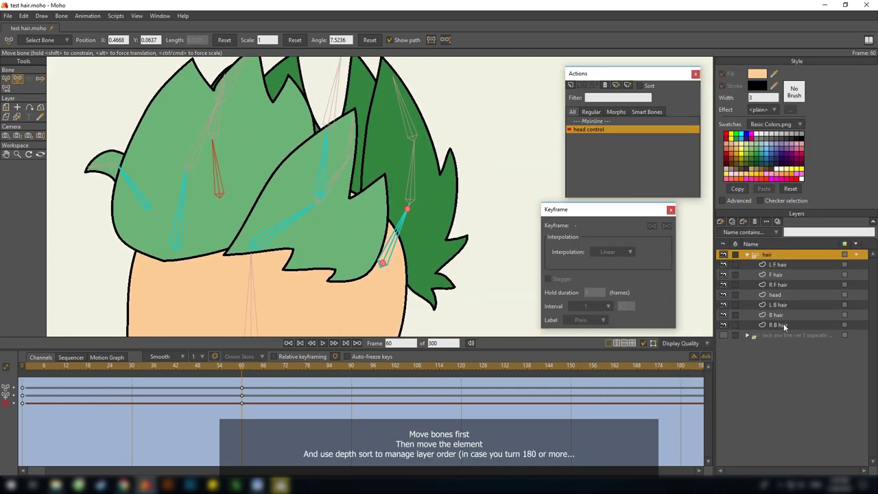
left_click(767, 305)
left_click_drag(779, 297, 777, 291)
left_click_drag(172, 369, 242, 374)
left_click(769, 256)
left_click_drag(472, 258, 424, 271)
At frame 60, fill the L B hair with the front pads' light green and darken the R F hair tuft.
right_click(403, 232, "alt")
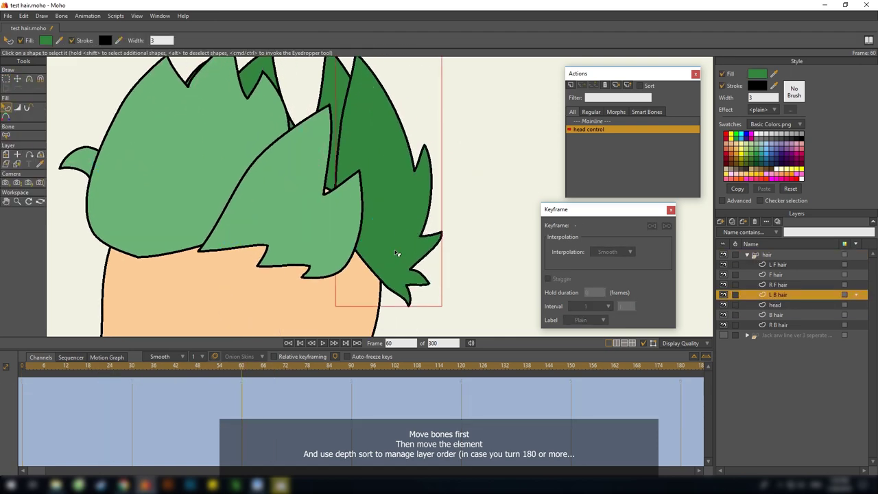
left_click(299, 236)
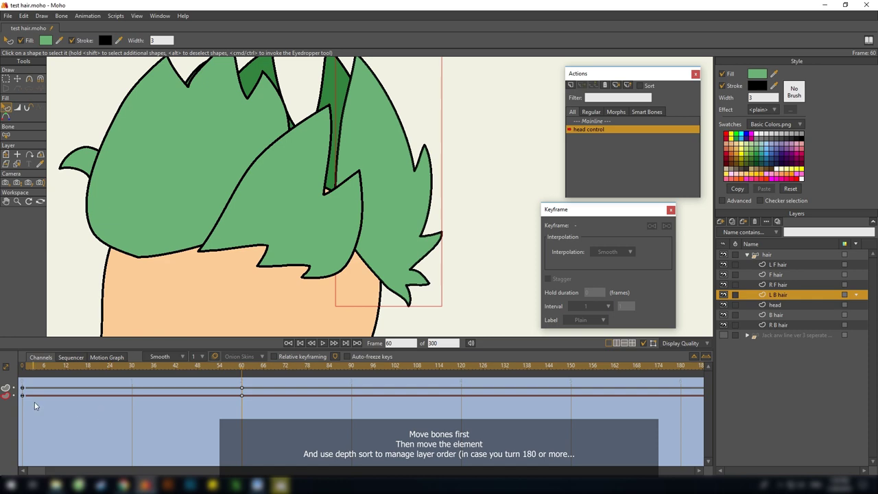
left_click_drag(42, 367, 241, 404)
left_click(78, 174)
Adjust the L B hair's chain of bones at frame 60 so the pad sits against the side of the head.
left_click_drag(65, 366, 233, 386)
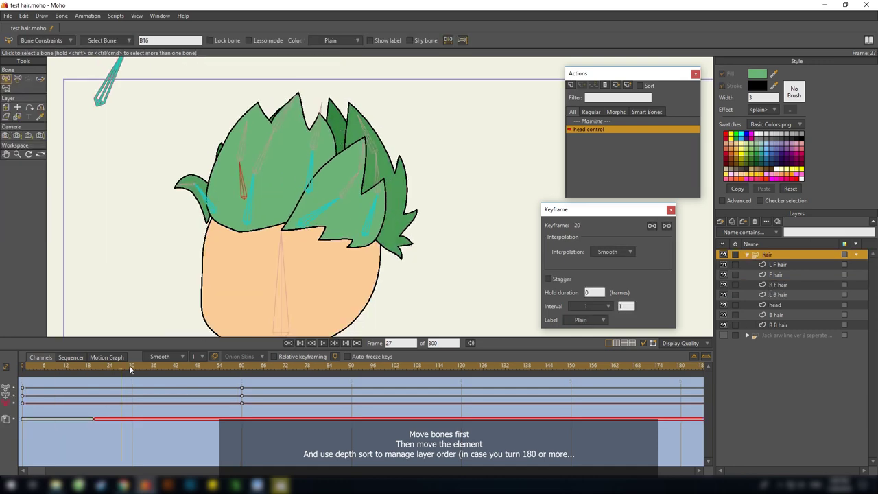
left_click_drag(130, 369, 241, 374)
scroll(361, 251, "up", 3)
key("t")
left_click_drag(360, 251, 342, 277)
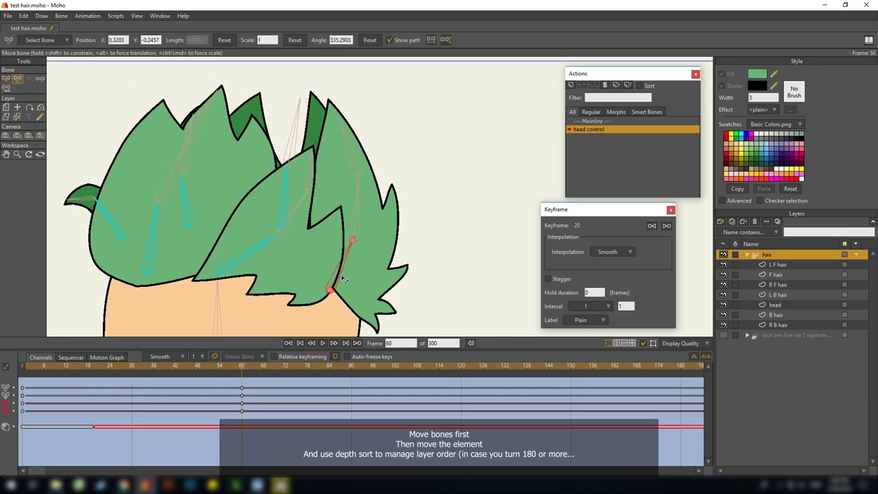
left_click_drag(357, 199, 361, 197)
left_click_drag(351, 129, 358, 126)
Rotate the upper bones of the back, F, R F and L F hair pads to bend their tips at frame 60.
left_click(286, 180)
left_click(292, 136)
left_click_drag(173, 164, 165, 159)
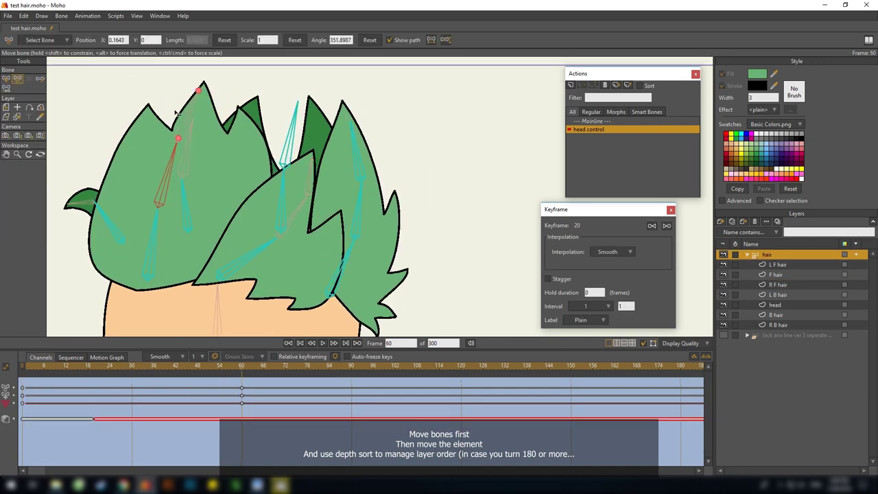
left_click(109, 190)
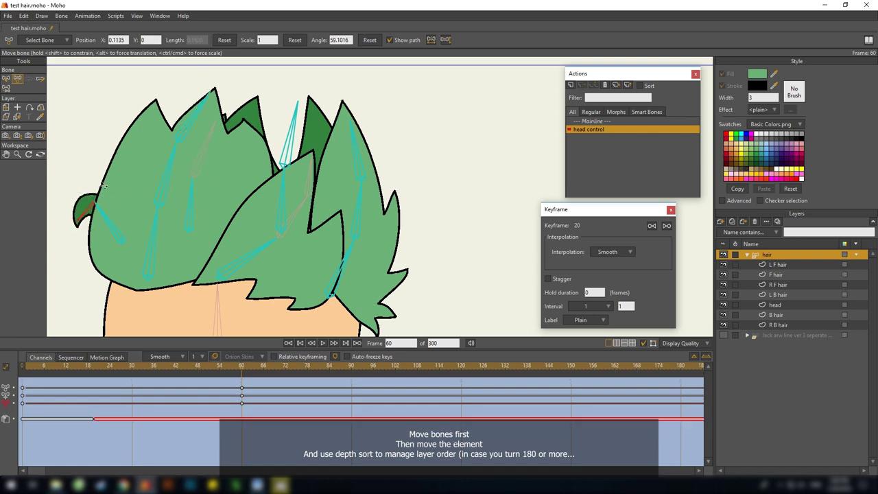
left_click(315, 159)
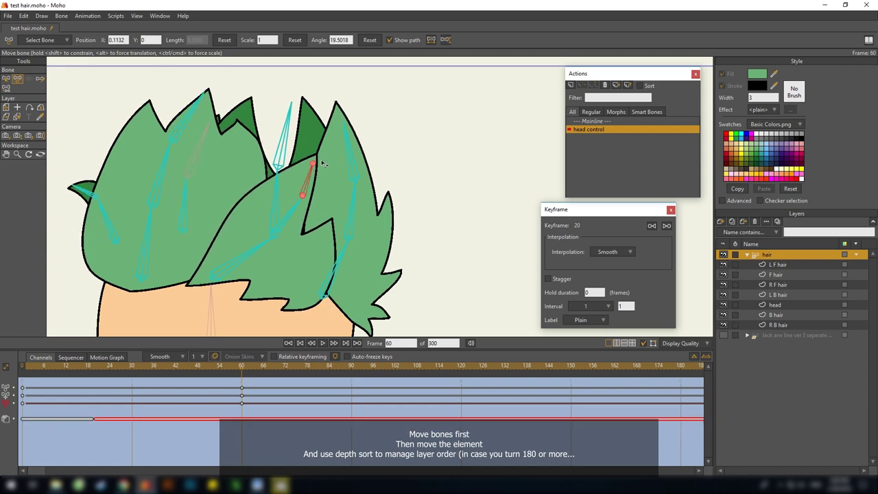
Shift the F hair pad's outer edge points, first spike and first notch for the turned pose at frame 60.
left_click(775, 274)
key("t")
scroll(216, 236, "up", 3)
left_click_drag(118, 222, 128, 222)
left_click_drag(204, 310, 212, 306)
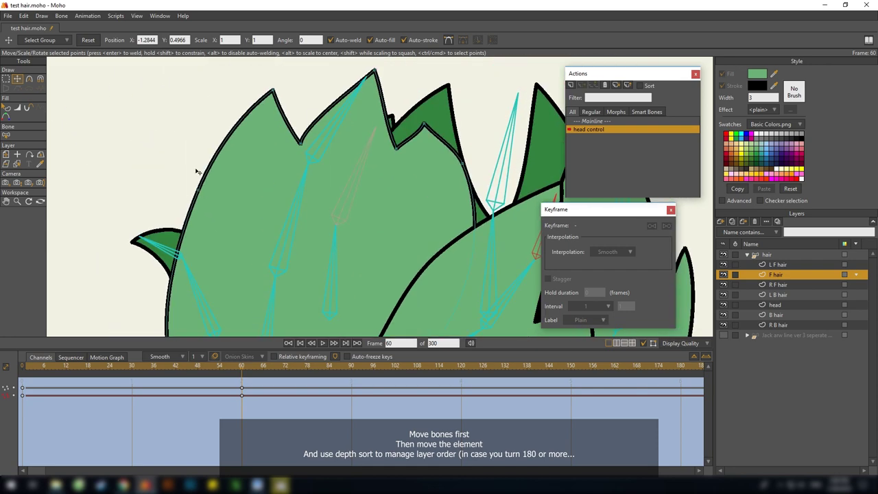
left_click_drag(273, 90, 300, 95)
left_click_drag(300, 143, 290, 144)
Reposition the F hair pad's tall centre spike, inner notch and inner spike, and round its outer edge.
left_click_drag(374, 71, 371, 74)
left_click_drag(396, 149, 376, 154)
left_click_drag(463, 163, 443, 172)
left_click_drag(424, 124, 396, 166)
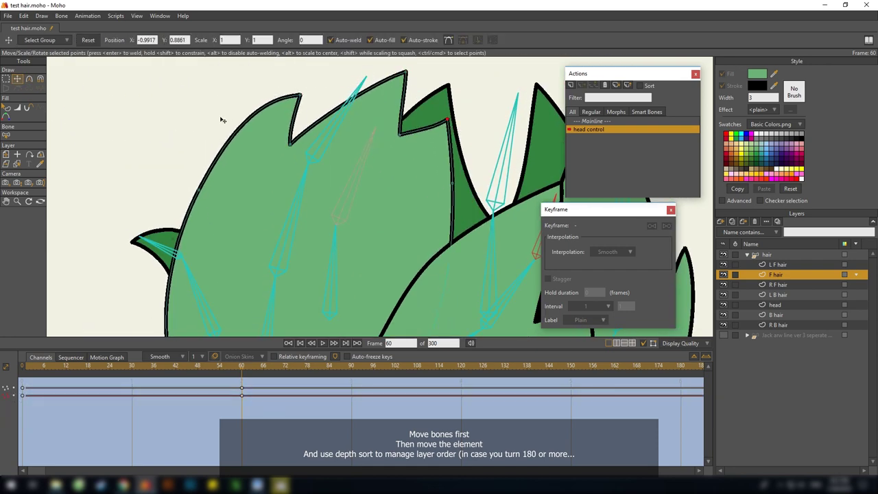
left_click_drag(220, 120, 284, 101)
left_click_drag(261, 171, 270, 94)
At frame 30, move the R F hair tuft's lower and inner points so its base tucks behind the F hair.
left_click(778, 284)
left_click_drag(242, 366, 133, 384)
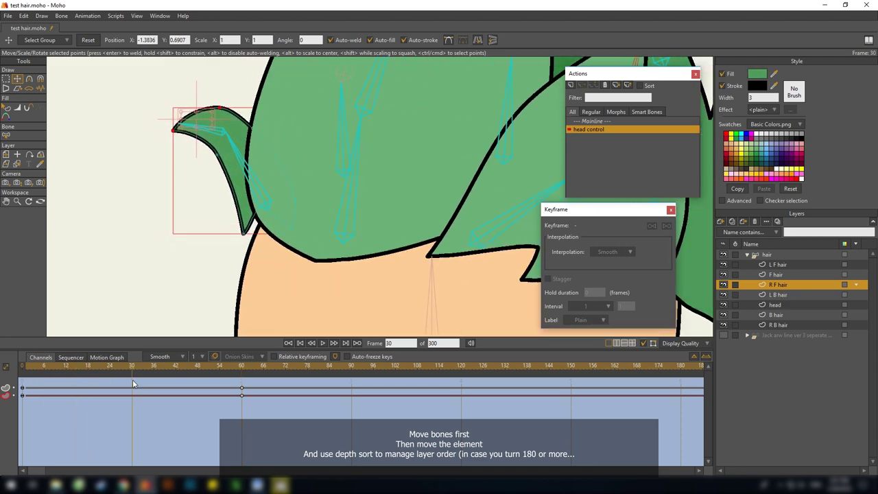
scroll(327, 211, "up", 3)
left_click_drag(186, 249, 195, 258)
left_click_drag(224, 192, 229, 204)
left_click_drag(225, 178, 251, 216)
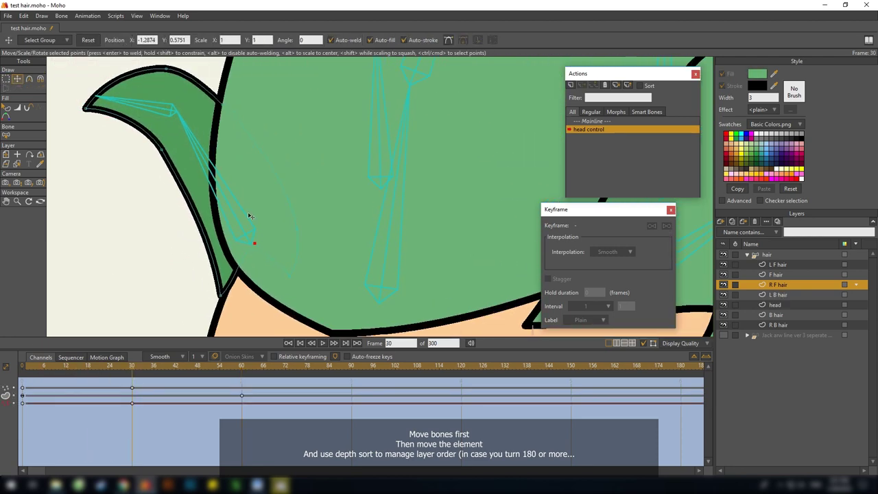
scroll(251, 200, "down", 2)
At frame 60, move the R F hair tuft's base points behind the F hair and check the turn across the timeline.
left_click_drag(230, 365, 241, 390)
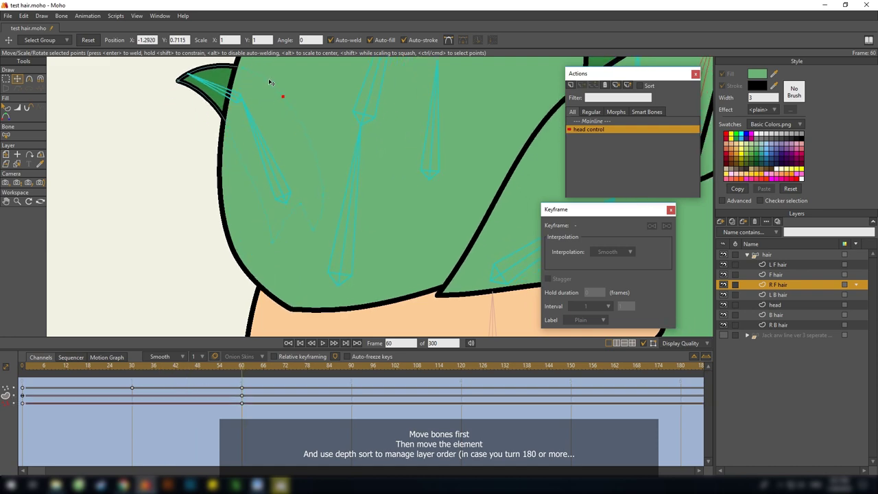
left_click_drag(271, 83, 231, 66)
scroll(288, 147, "down", 6)
scroll(288, 146, "up", 3)
left_click_drag(230, 367, 242, 394)
scroll(231, 255, "up", 3)
Move the F hair pad's lower outer corner and bottom edge points along the forehead at frame 60.
right_click(231, 254, "alt")
key("g")
key("t")
left_click_drag(196, 314, 195, 316)
left_click_drag(254, 319, 328, 282)
Adjust the curvature of the F hair pad's lower corner and straighten its outer side edge.
scroll(253, 302, "up", 3)
key("c")
left_click_drag(230, 226, 249, 265)
key("t")
left_click_drag(204, 233, 200, 207)
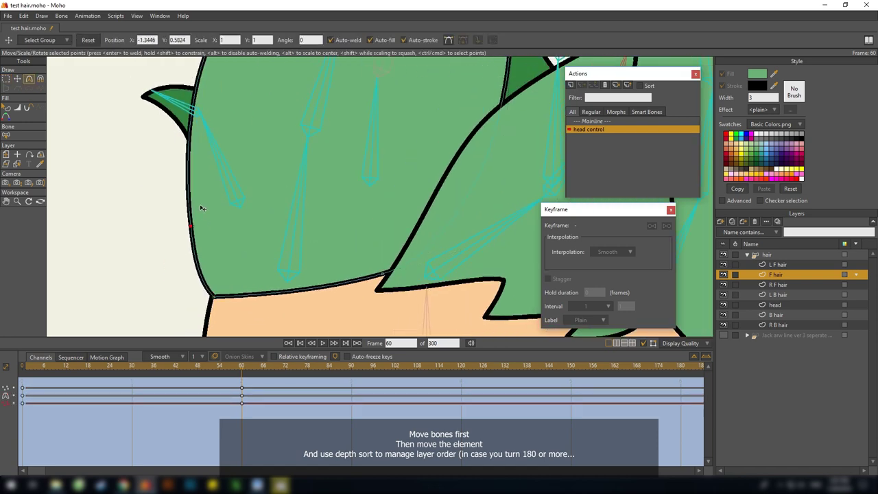
left_click_drag(204, 156, 218, 207)
Adjust the curvature around the F hair pad's first upper spike and the outer edge below it.
scroll(301, 274, "down", 4)
scroll(330, 131, "up", 2)
left_click(261, 121)
key("c")
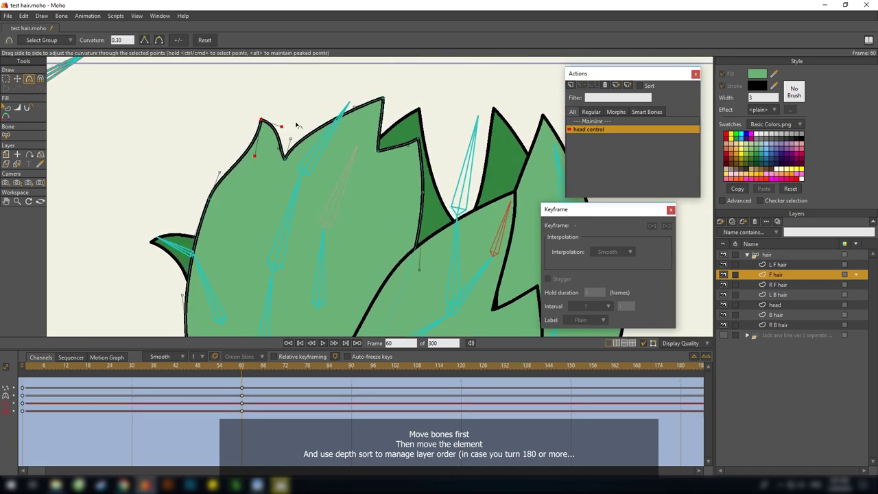
left_click_drag(220, 173, 223, 169)
key("t")
Move the L F hair pad's rear spike and the notch above it for the turned pose at frame 60.
scroll(303, 180, "down", 4)
scroll(301, 233, "up", 3)
left_click_drag(393, 231, 299, 218)
right_click(287, 236, "alt")
left_click_drag(316, 209, 332, 209)
left_click_drag(319, 263, 313, 252)
scroll(319, 205, "up", 3)
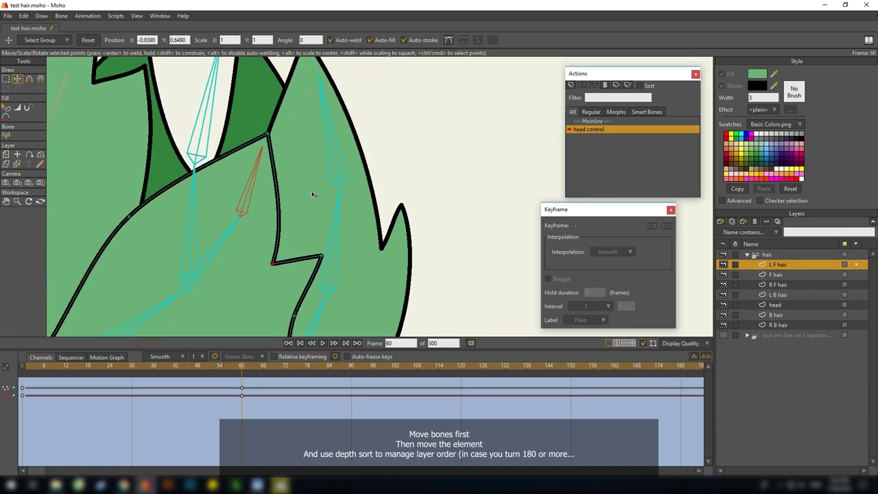
Curve the L F hair pad's rear notch and side edge, and adjust the small notch in its lower edge.
left_click_drag(313, 194, 288, 152)
key("c")
left_click_drag(282, 214, 282, 231)
left_click_drag(274, 302, 265, 232)
left_click_drag(249, 280, 257, 271)
left_click_drag(259, 271, 260, 242)
key("t")
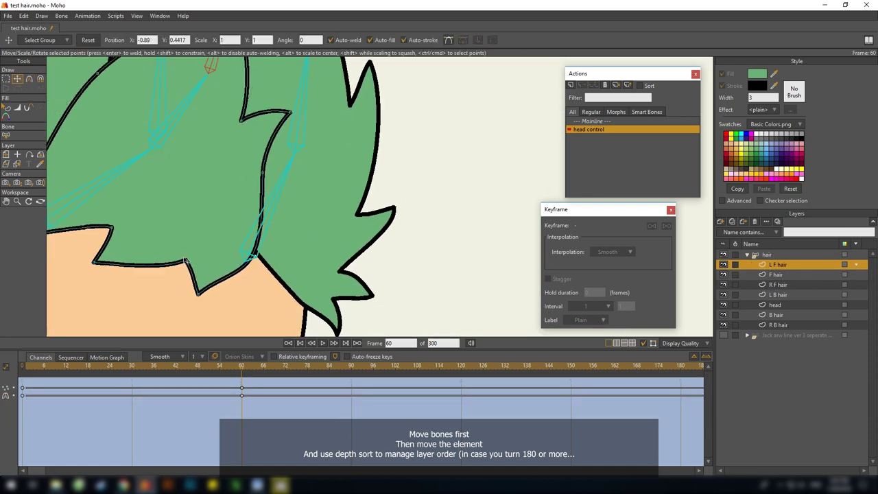
left_click_drag(185, 261, 187, 259)
Reshape the L B hair pad's lower tips and notches beside the cheek for the turned pose at frame 60.
left_click_drag(307, 299, 290, 242)
right_click(290, 242, "alt")
left_click(294, 261)
left_click_drag(320, 277, 241, 266)
left_click_drag(315, 241, 288, 238)
left_click_drag(241, 267, 260, 256)
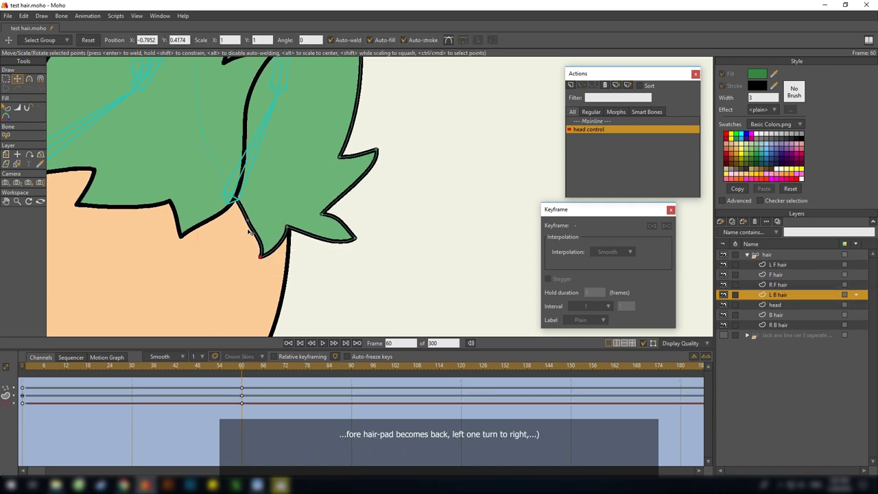
left_click_drag(366, 242, 338, 282)
left_click_drag(379, 183, 372, 196)
left_click_drag(321, 252, 318, 240)
Reshape the L B hair pad's outer side spike and top spike for the turned pose at frame 60.
scroll(336, 226, "down", 2)
left_click_drag(350, 164, 350, 232)
left_click_drag(376, 151, 384, 159)
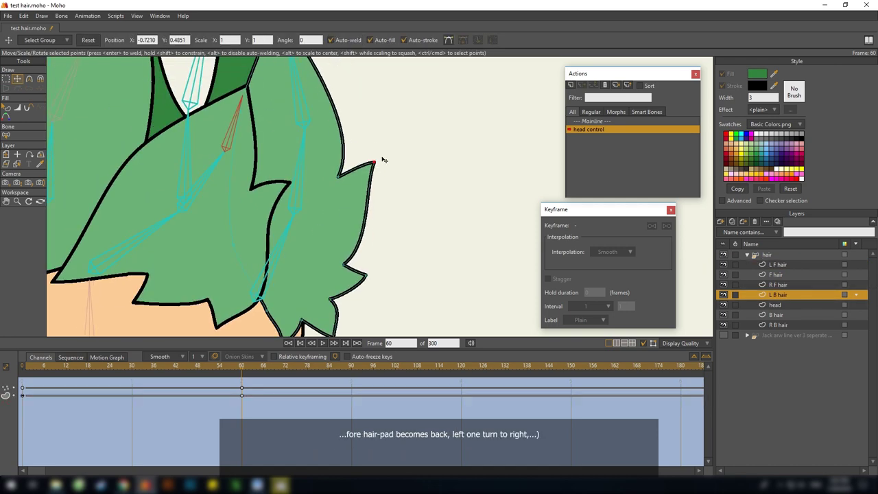
scroll(384, 159, "down", 1)
key("c")
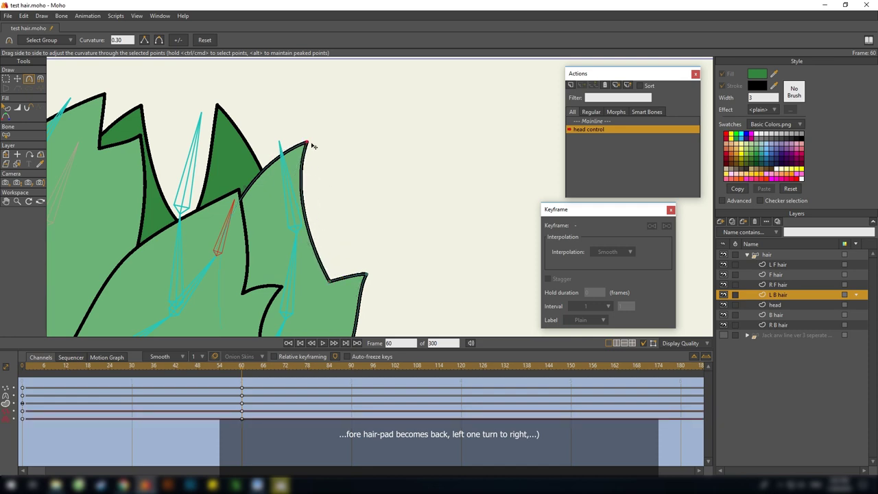
key("t")
left_click_drag(307, 141, 319, 163)
left_click_drag(270, 157, 365, 142)
On the B hair layer, move the larger spike and the notch beside it, and adjust the curvature at the spike's tip.
right_click(276, 198, "alt")
left_click_drag(277, 202, 246, 189)
left_click_drag(313, 90, 322, 100)
key("c")
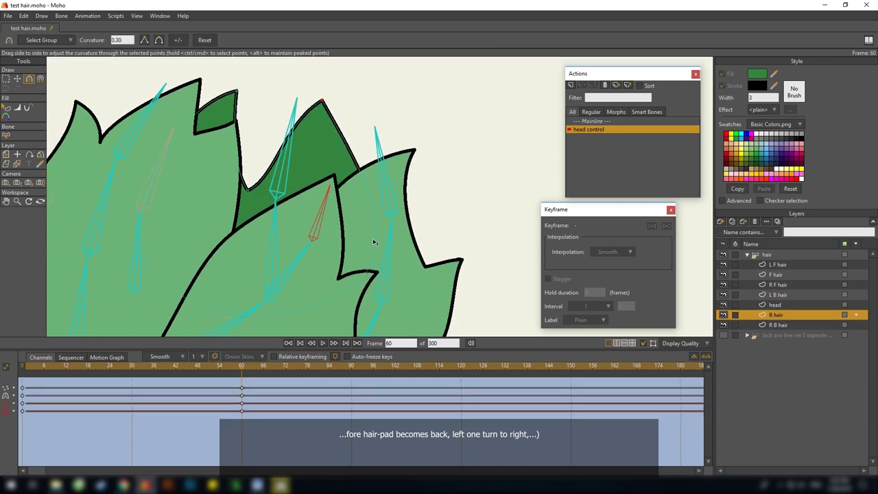
left_click_drag(375, 242, 350, 242)
Shift both B hair spikes and the notch between them toward the back of the head for the turned pose at frame 60.
key("t")
left_click_drag(323, 101, 346, 115)
key("c")
key("t")
left_click_drag(301, 158, 302, 174)
left_click_drag(237, 107, 256, 115)
left_click_drag(248, 205, 268, 153)
scroll(267, 154, "down", 5)
left_click_drag(451, 249, 398, 215)
scroll(397, 214, "up", 2)
scroll(397, 214, "down", 2)
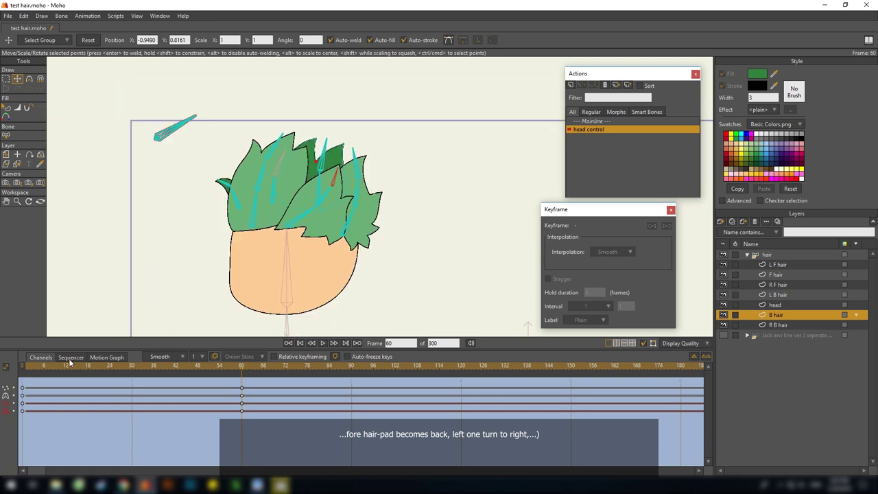
Scrub the head control action back to frame 0 and return to the Mainline animation.
left_click(35, 366)
left_click_drag(51, 372, 1, 382)
left_click(601, 122)
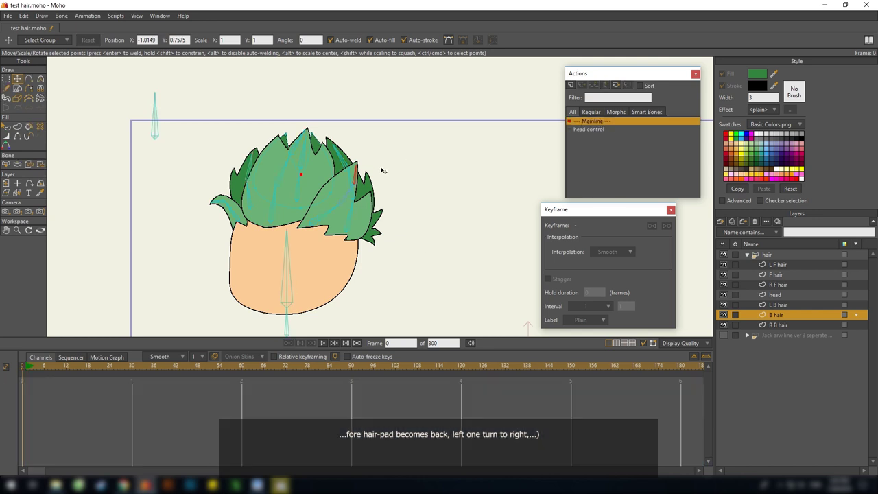
scroll(409, 195, "down", 3)
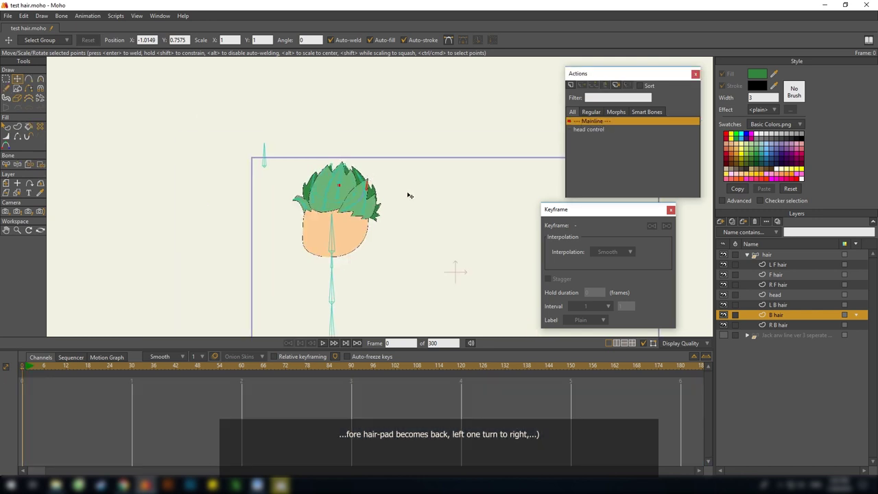
Move the whole hair bone layer horizontally to about X -1.23, away from the project centre.
left_click(766, 255)
key("m")
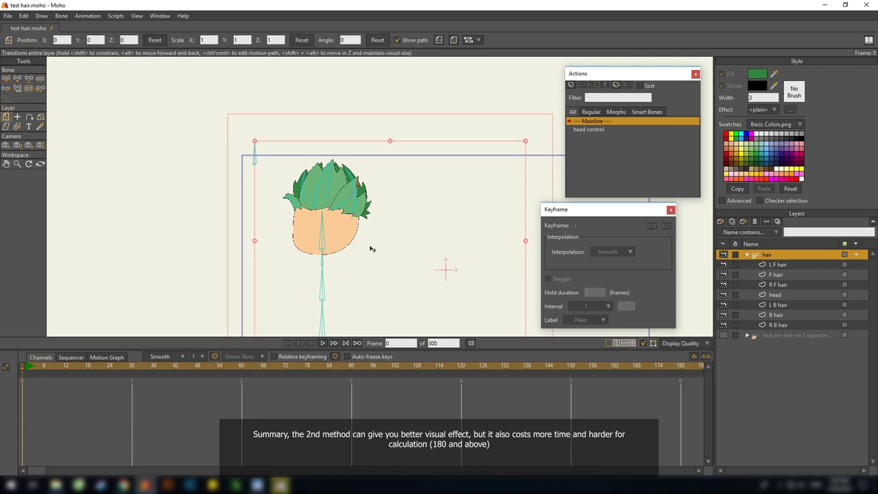
left_click_drag(371, 236, 233, 236)
left_click_drag(435, 259, 486, 249)
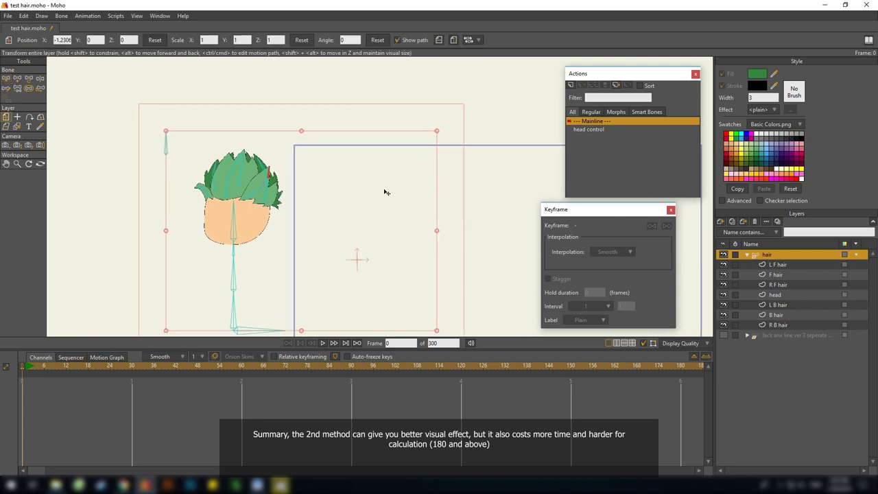
Show the head control bone's label and make the Jack arw line ver 3 layer visible.
key("b")
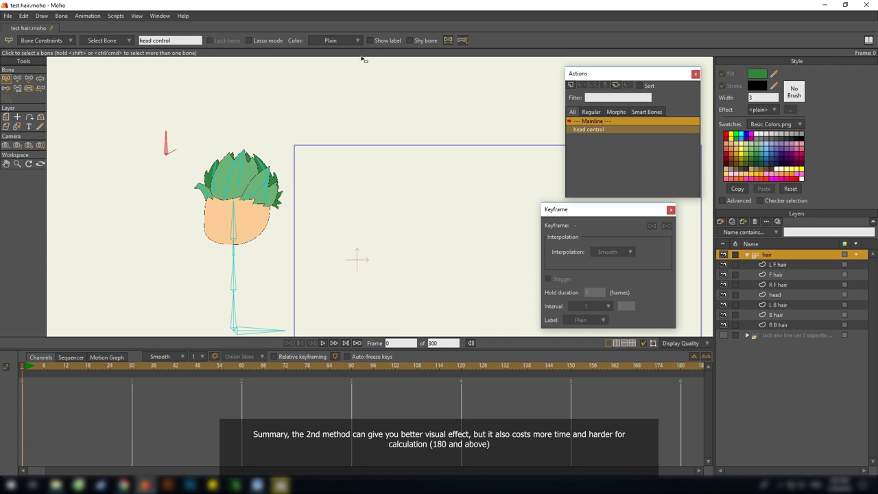
left_click_drag(376, 120, 416, 131)
left_click(725, 334)
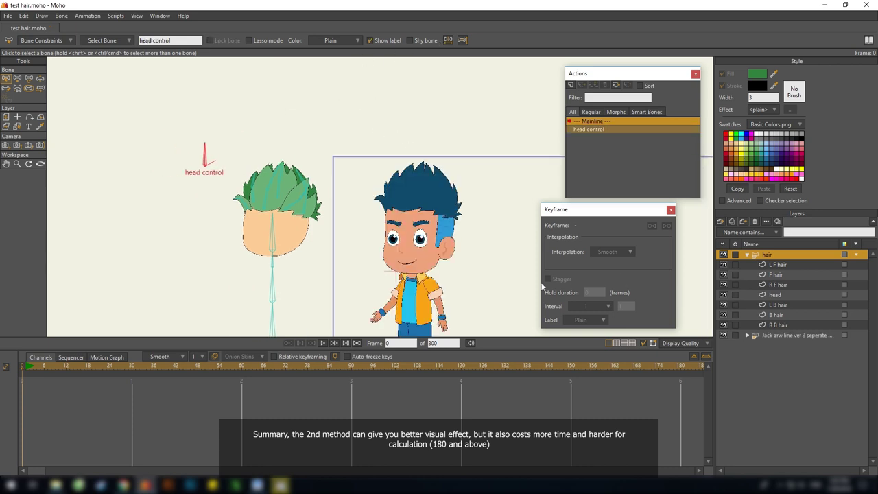
Rotate the head control dial bone clockwise to turn the green hair.
scroll(368, 222, "up", 3)
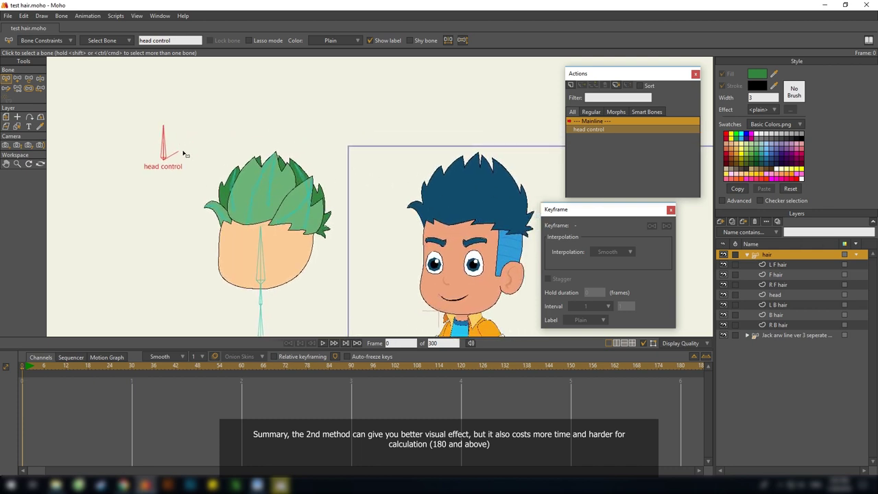
key("z")
left_click_drag(165, 123, 241, 150)
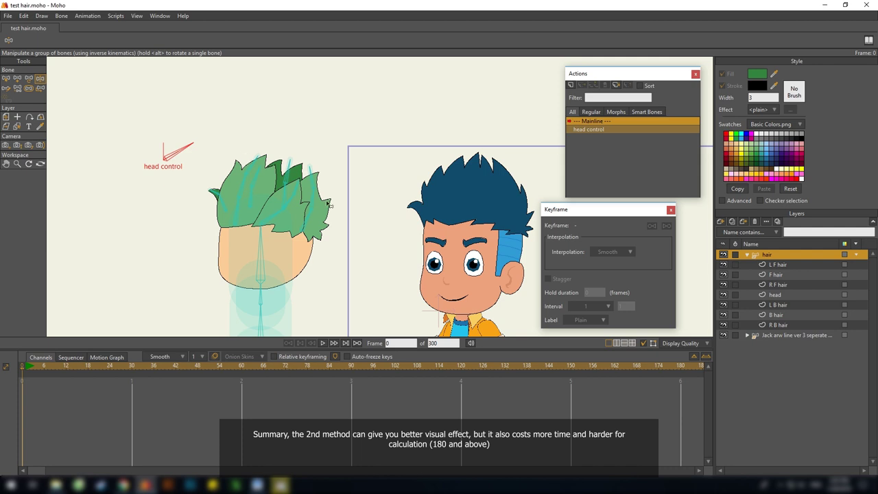
Select Jack's layer and rotate the arw dial bone clockwise to turn his head to profile for comparison with the green hair.
left_click(777, 335)
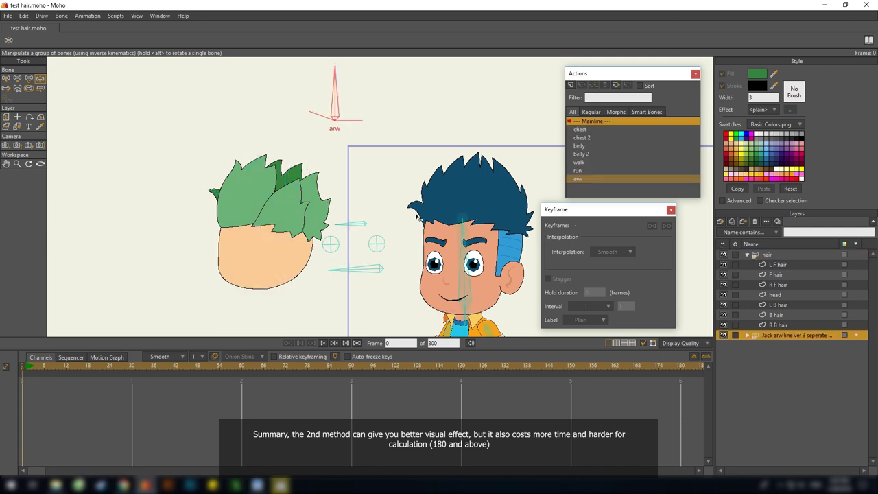
left_click_drag(328, 79, 382, 112)
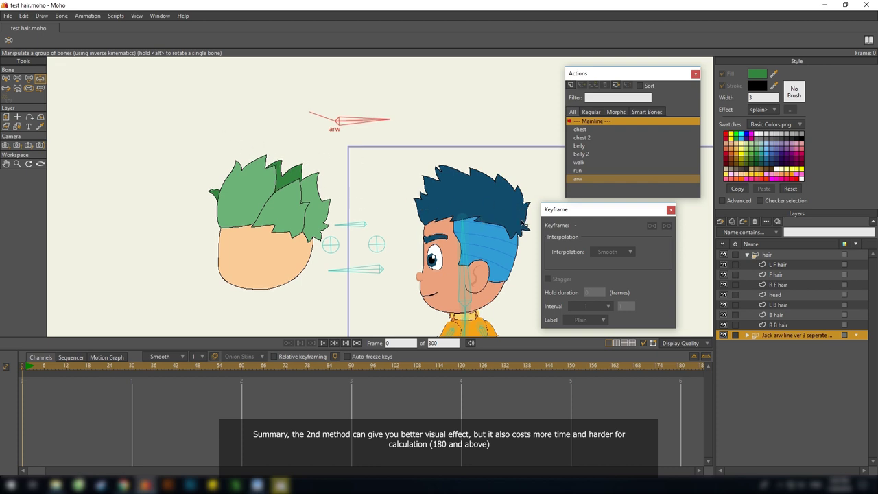
left_click_drag(340, 208, 290, 210)
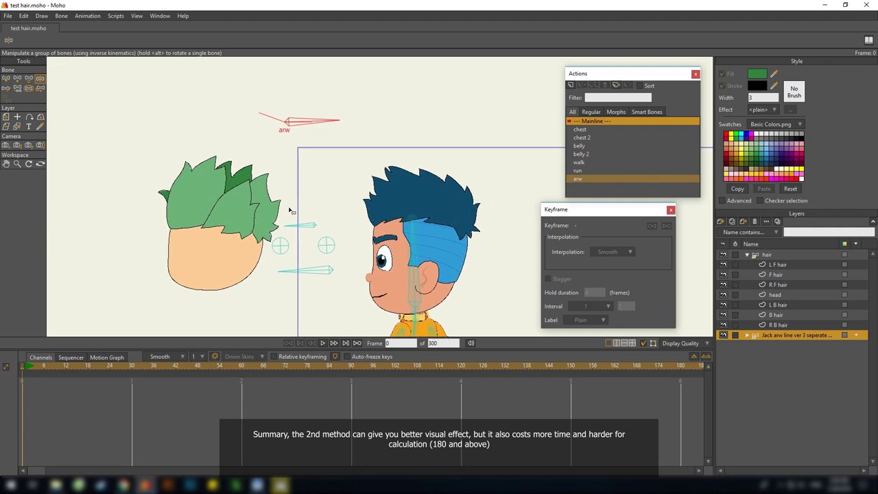
left_click_drag(183, 167, 291, 182)
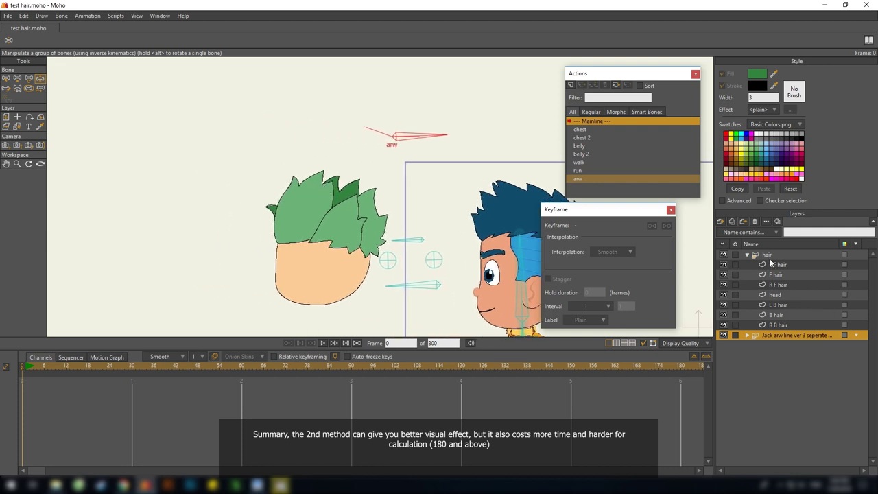
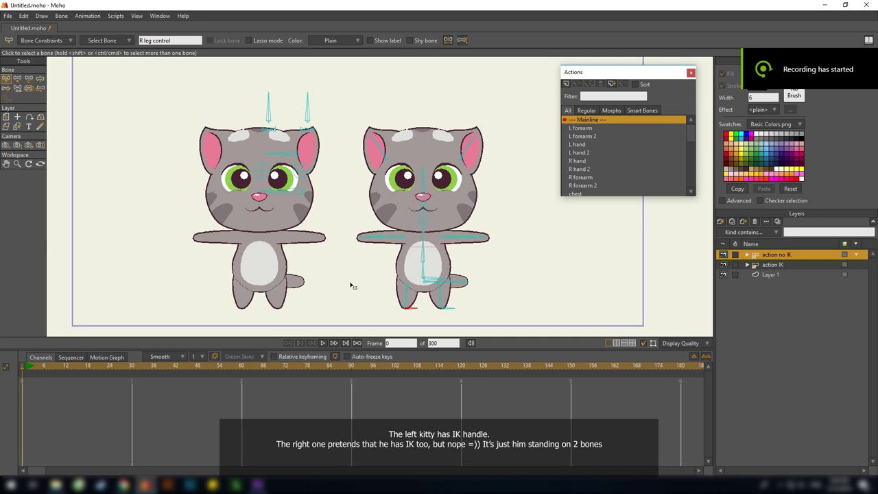
Try moving the R leg control bone on the action no IK kitty and on the action IK kitty.
left_click_drag(351, 283, 363, 240)
scroll(363, 251, "up", 2)
key("z")
mouse_move(350, 292)
left_mouse_down()
mouse_move(318, 290)
mouse_move(329, 304)
mouse_move(339, 296)
left_mouse_up()
left_click_drag(396, 291, 410, 280)
left_click(770, 266)
left_click_drag(211, 295, 194, 278)
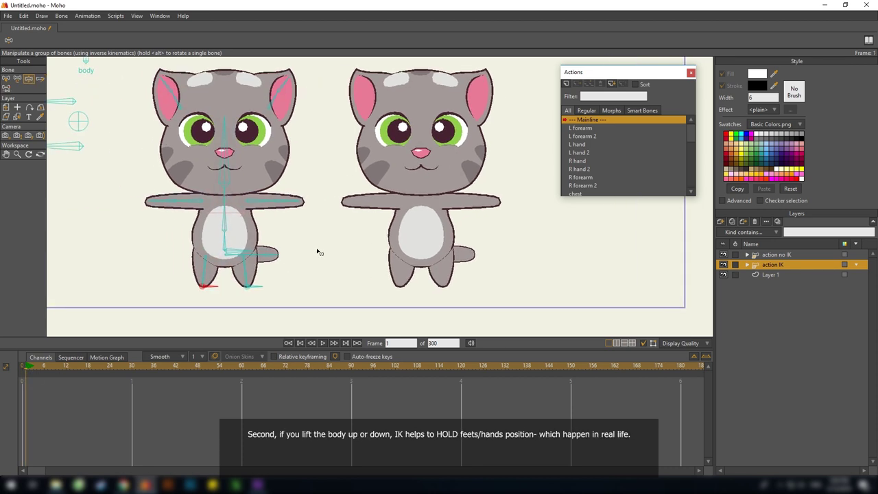
Lower the action IK kitty's body bone at frame 6, and do the same on the action no IK kitty.
left_click_drag(318, 252, 312, 254)
left_click_drag(230, 253, 213, 297)
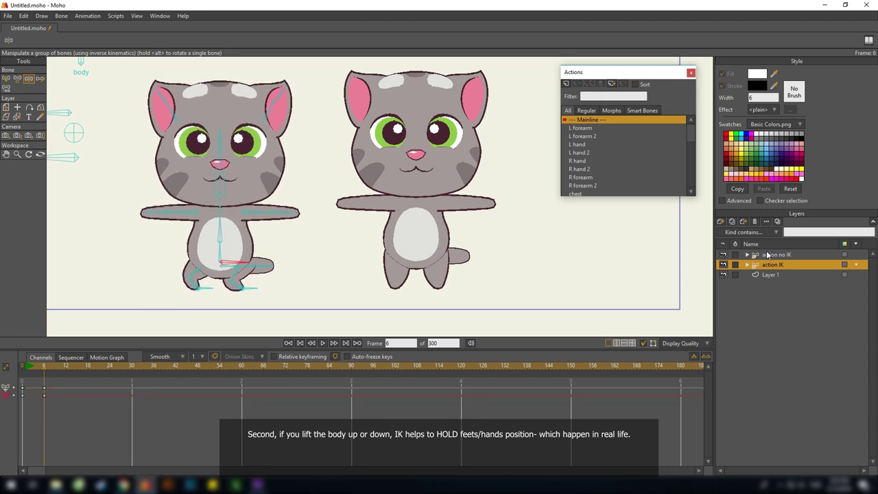
left_click(767, 255)
left_click_drag(452, 257, 350, 264)
scroll(384, 244, "up", 2)
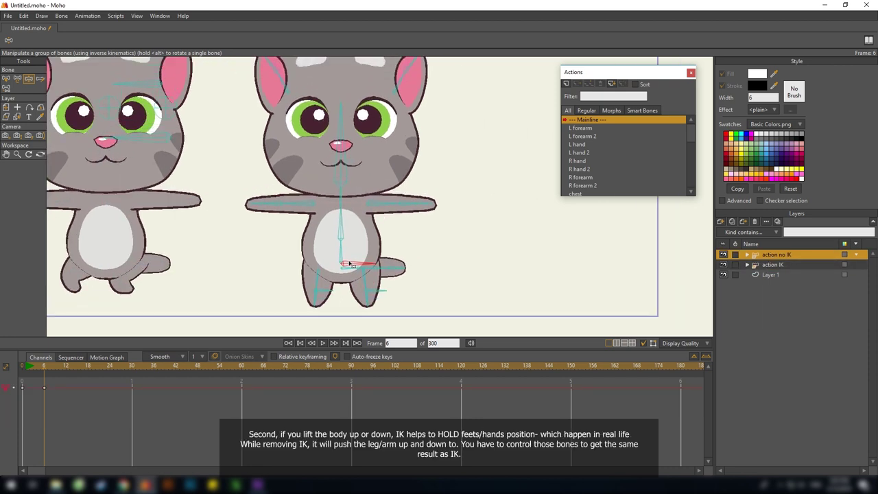
left_click(350, 264)
Delete the action no IK kitty's frame 6 keyframe and paste the action IK kitty's body pose in its place.
left_click_drag(44, 388, 42, 385)
key("Delete")
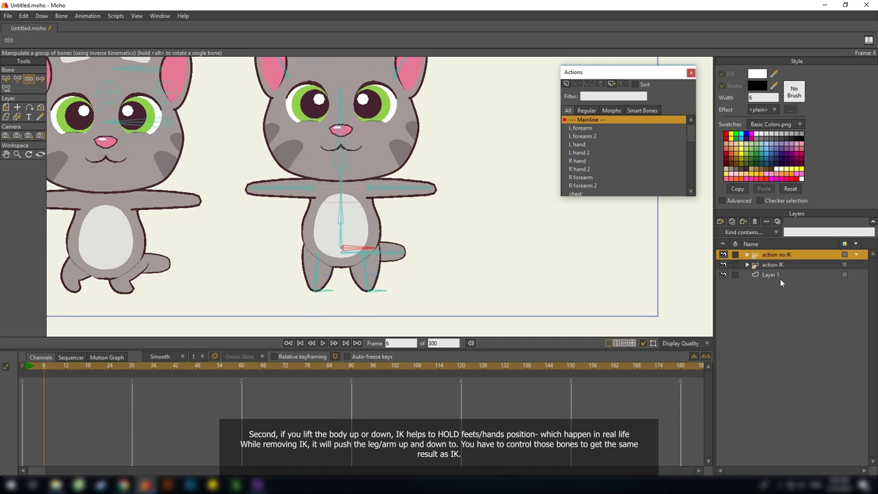
left_click(772, 264)
left_click(782, 256)
key("ctrl+v")
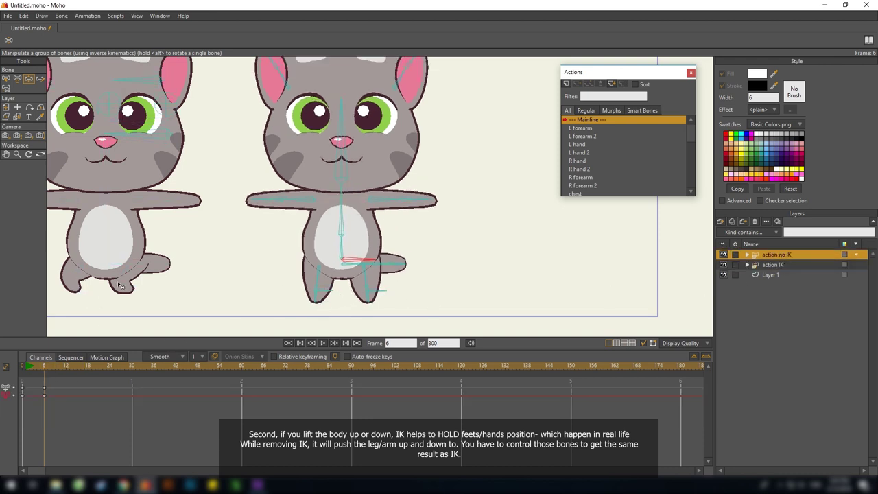
Delete the frame 6 keyframes of the action no IK and action IK kitties.
left_click_drag(392, 276, 494, 288)
left_click_drag(75, 399, 41, 384)
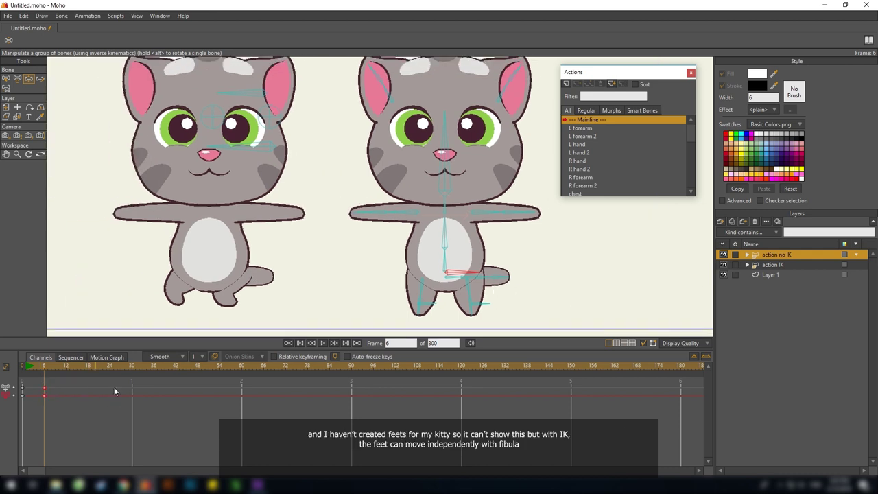
key("Delete")
left_click(772, 264)
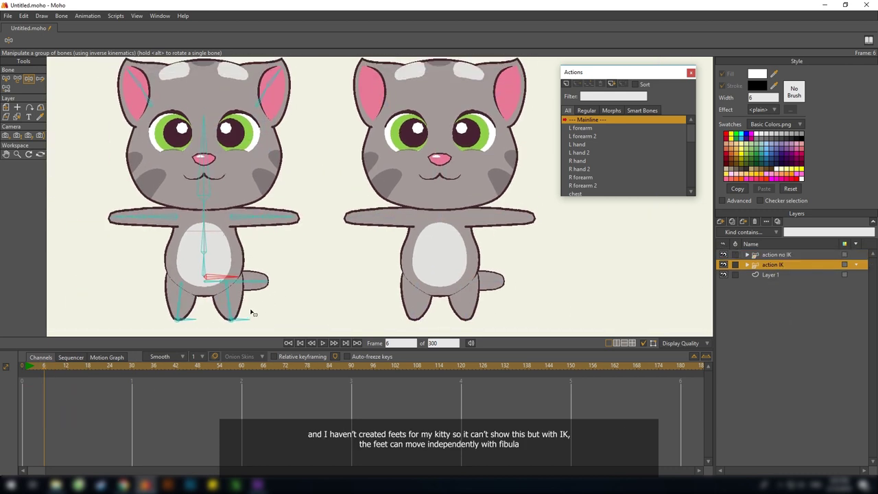
left_click_drag(247, 286, 306, 289)
At frame 0, move Layer 1 to the top of the layer stack and draw a circle beside the first kitty's legs.
left_click(22, 367)
left_click_drag(769, 275, 771, 250)
scroll(630, 254, "down", 2)
left_click_drag(222, 210, 277, 272)
key("s")
Select the circle shape and fill it with light blue.
key("q")
left_click(249, 249)
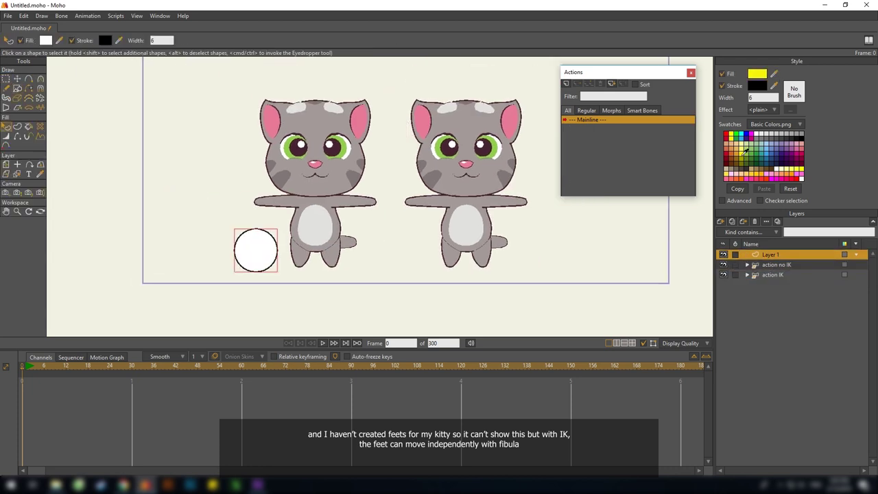
left_click(766, 143)
scroll(377, 239, "up", 1)
left_click_drag(377, 240, 302, 254)
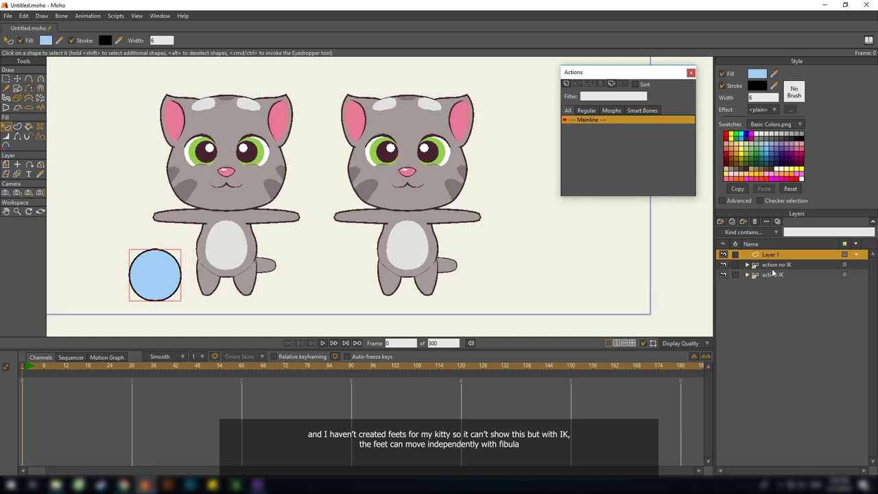
Duplicate the circle layer and place Layer 1 directly above the action IK layer.
left_click(733, 221)
left_click_drag(770, 265, 771, 279)
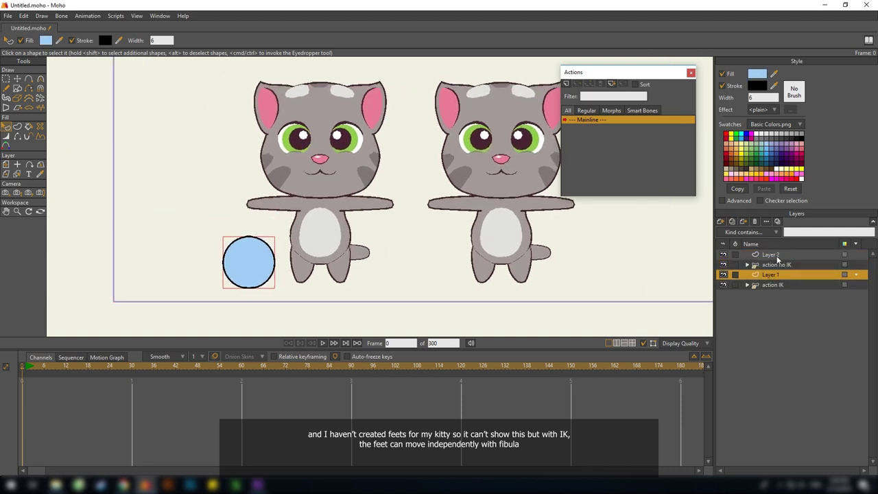
Set Layer 1's origin at the circle's centre and delete the duplicate Layer 2.
key("o")
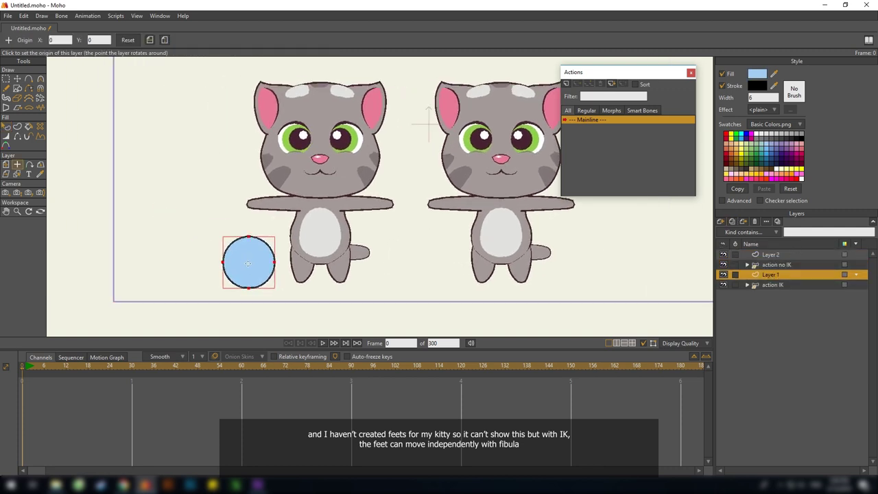
key("m")
left_click(770, 254)
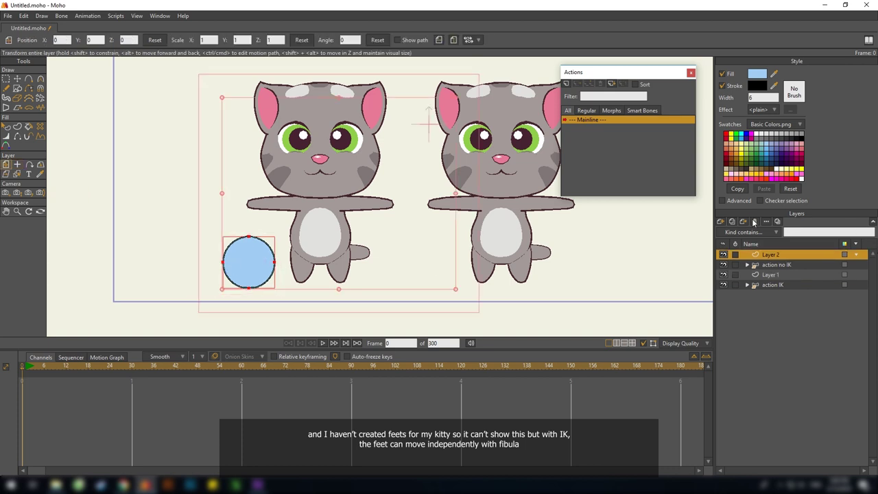
left_click(753, 222)
Duplicate Layer 1 above action no IK and move the copy to X 1.0231, beside the second kitty's legs.
left_click(766, 264)
left_click(731, 221)
left_click_drag(767, 265, 765, 251)
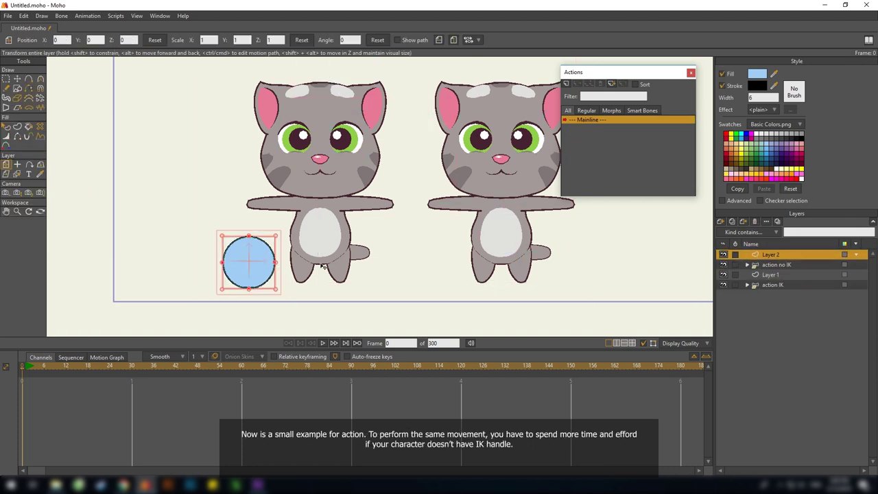
left_click_drag(249, 265, 366, 253)
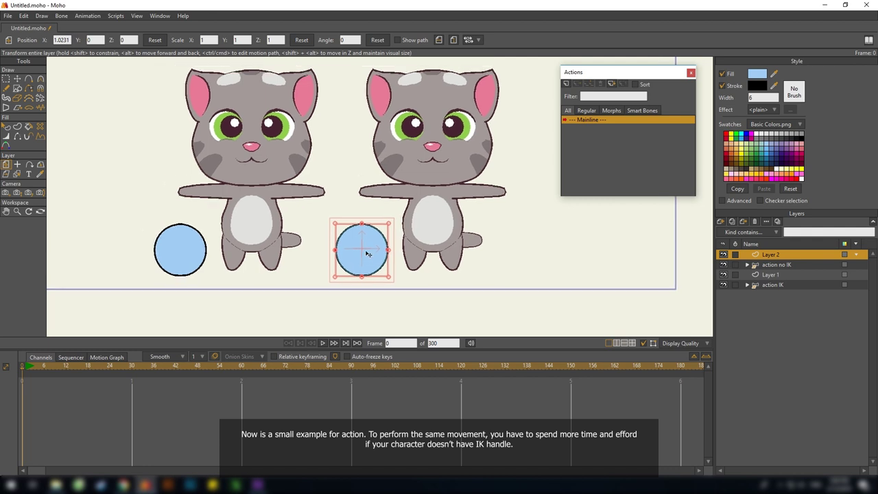
Lower the action IK kitty's body bone slightly at frame 7.
left_click_drag(29, 367, 42, 367)
left_click(768, 283)
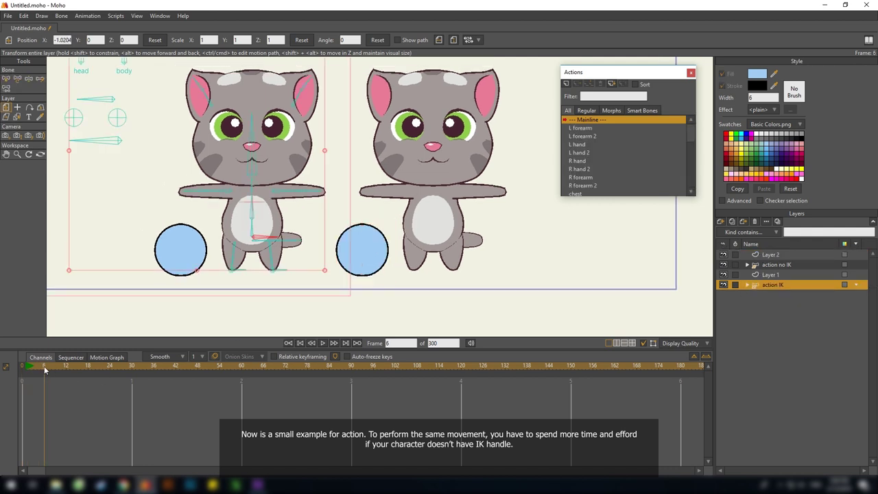
key("z")
left_click_drag(266, 245, 254, 261)
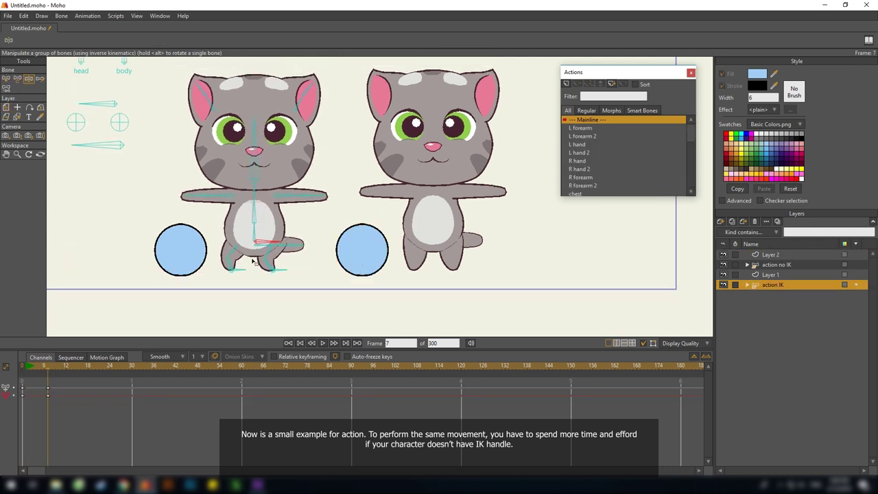
At frame 7, move the Layer 1 circle horizontally to X 0.1443 so it meets the first kitty's leg.
left_click(792, 277)
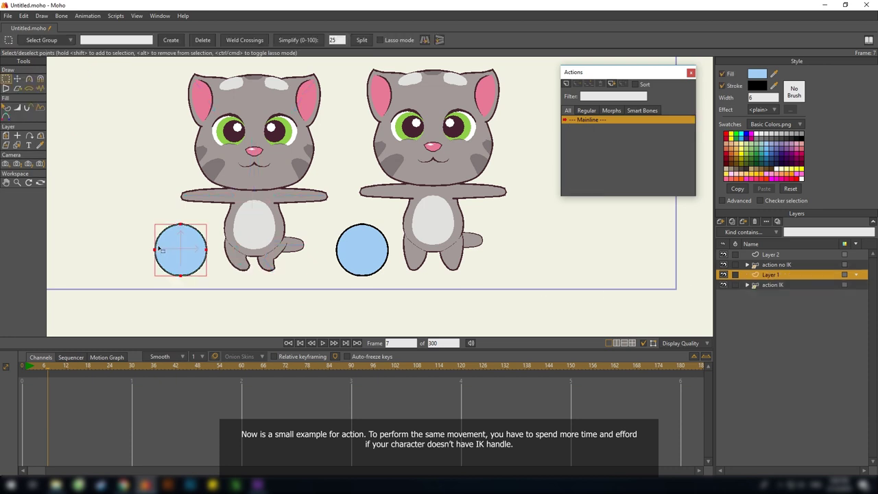
key("m")
left_click_drag(184, 251, 205, 260)
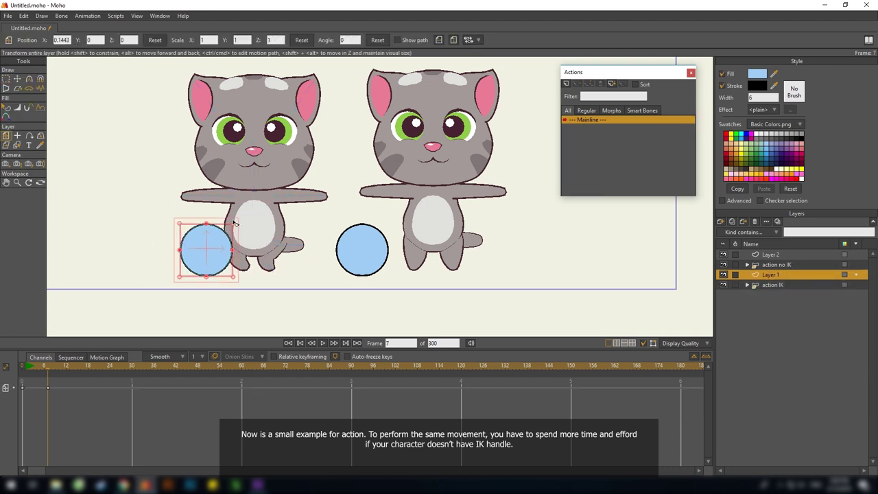
Rotate the Layer 1 circle against the first kitty's leg to an angle of -40.6456 degrees.
left_click_drag(235, 223, 244, 248)
left_click_drag(33, 369, 53, 375)
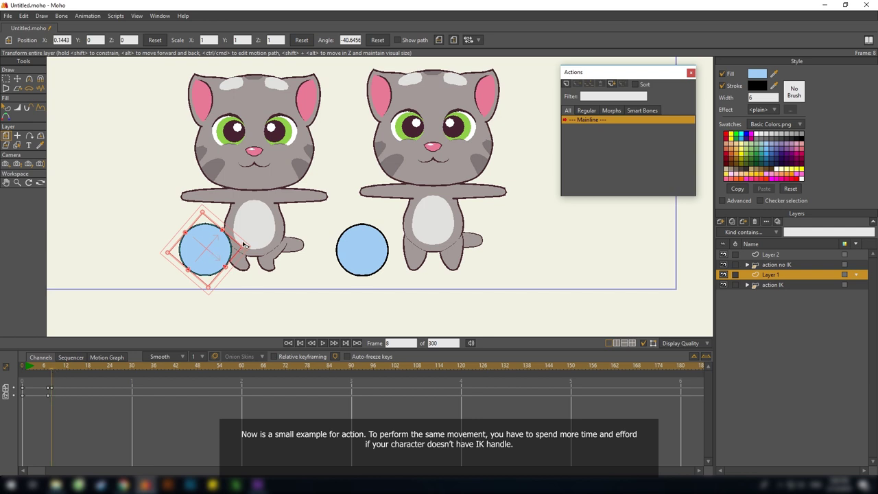
Pose the action IK kitty's kick at frame 14 with its foot handle and body bones, and retime those keys to frame 12.
left_click(782, 285)
left_click(67, 369)
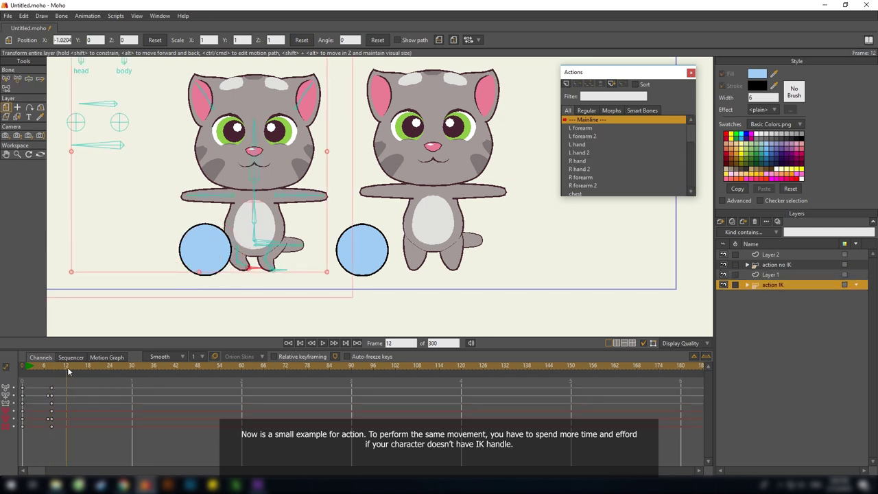
key("z")
left_click_drag(258, 241, 204, 265)
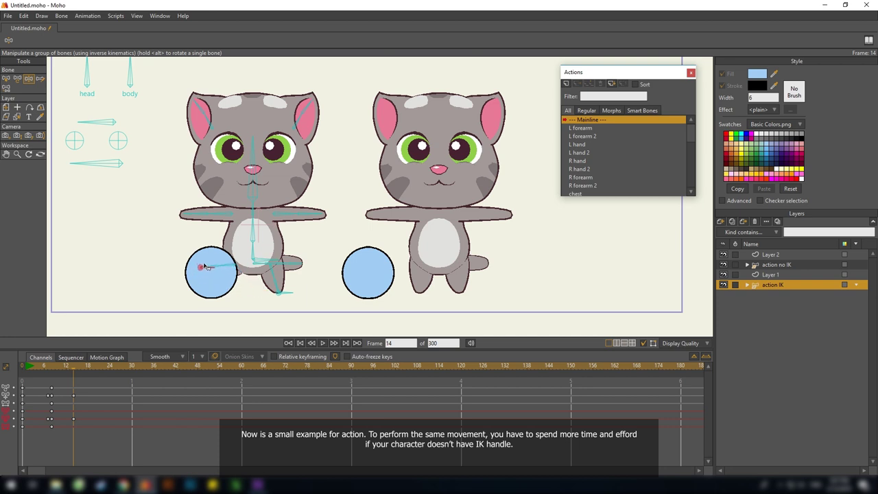
left_click_drag(263, 260, 258, 247)
left_click_drag(257, 229, 223, 227)
left_click_drag(31, 369, 62, 371)
left_click(74, 391)
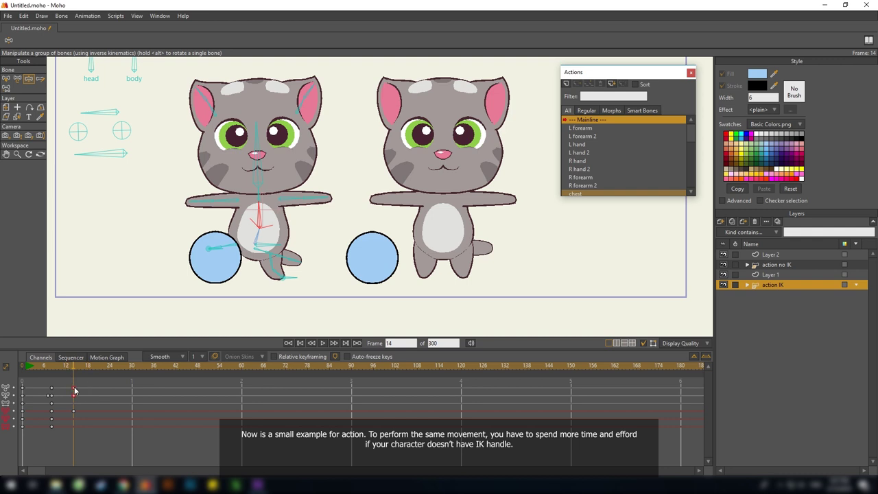
At frame 12, send the Layer 1 circle flying to about X -0.567, Y 0.4046, rotated to 158.7764 degrees.
left_click(771, 275)
key("0")
left_click_drag(221, 260, 94, 188)
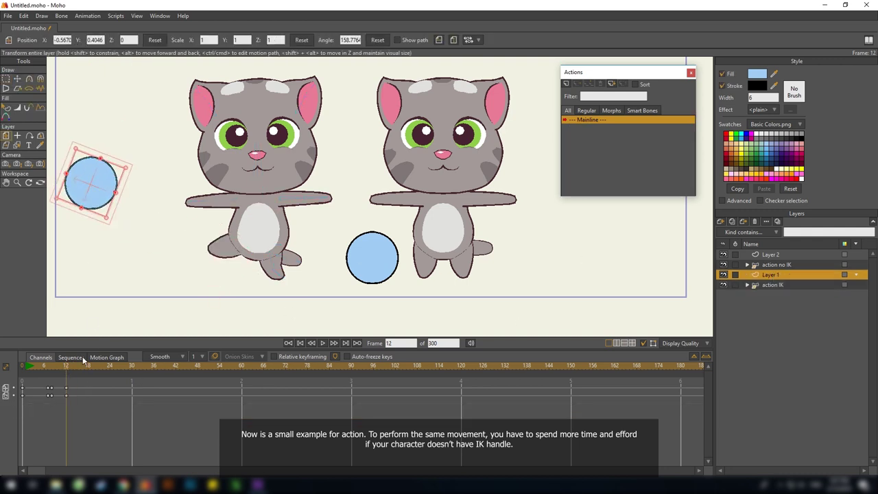
Play the first kitty's kick several times from the early frames to check the ball's timing.
left_click(39, 366)
key("space")
key("space")
left_click(36, 365)
key("space")
key("space")
left_click(43, 365)
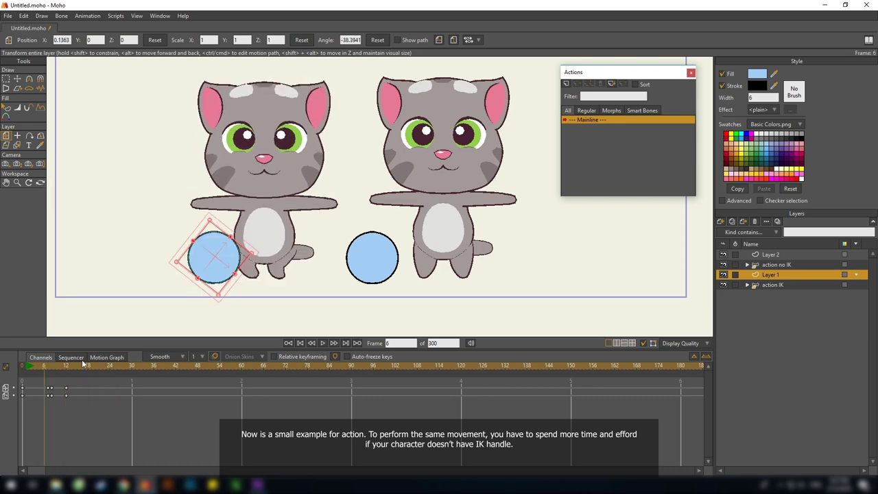
Keep Layer 1's channels shown in the timeline, and at frame 7 move the Layer 2 circle to X 1.1842, rotated to -28.2775 degrees.
left_click(783, 265)
scroll(450, 247, "up", 1)
left_click_drag(450, 247, 395, 229)
left_click(773, 275)
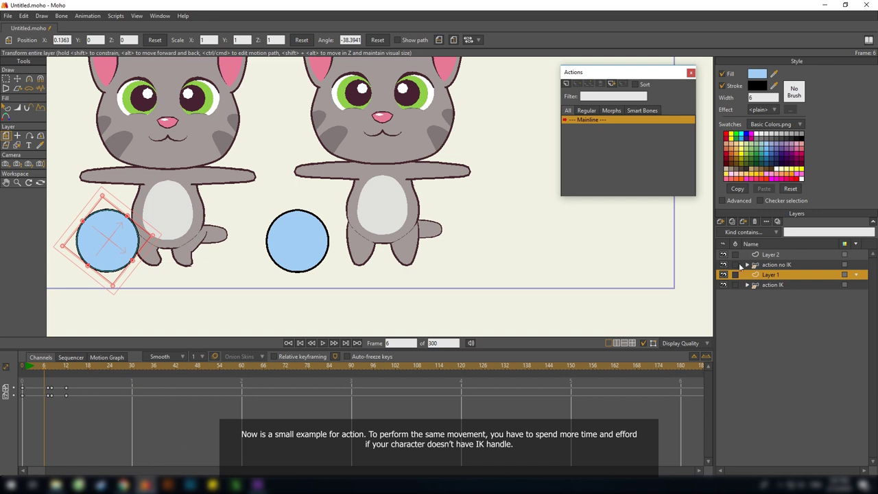
left_click(782, 255)
left_click(46, 365)
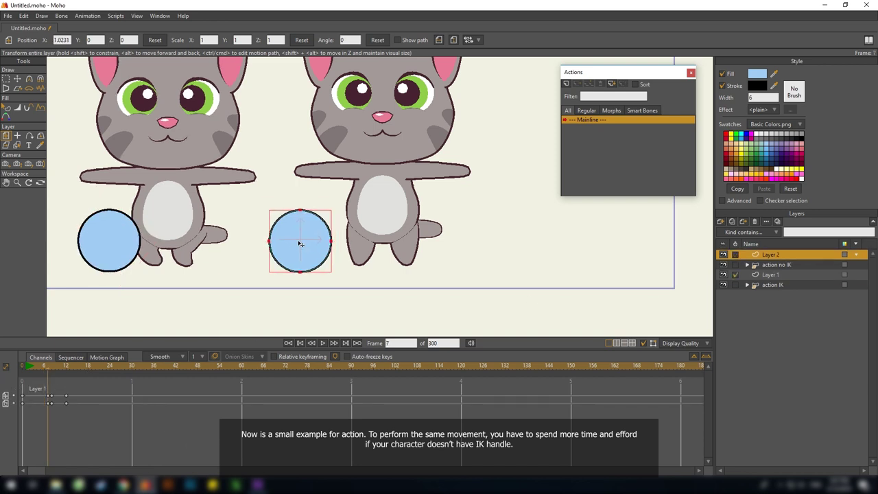
left_click_drag(297, 240, 332, 243)
left_click_drag(368, 205, 378, 221)
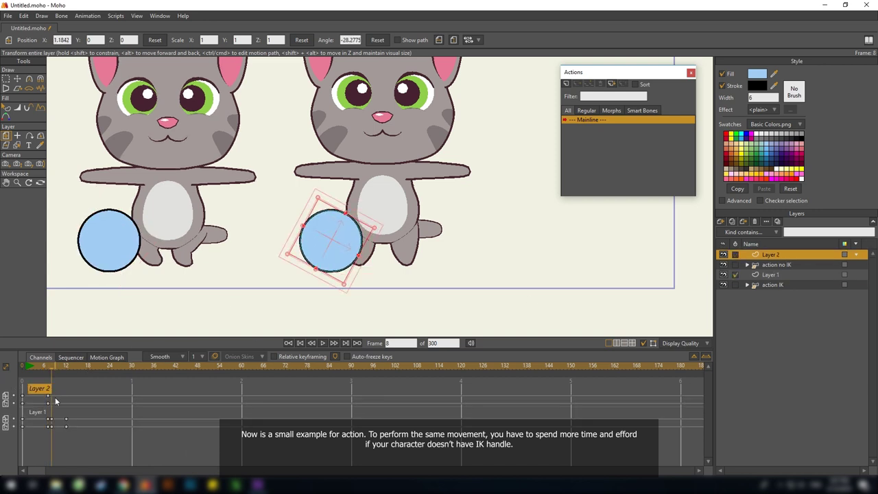
At frame 12, move the Layer 2 circle up and away from the second kitty, and return to frame 7.
left_click(66, 367)
scroll(320, 233, "down", 2)
left_click_drag(320, 233, 309, 177)
left_click_drag(54, 367, 49, 391)
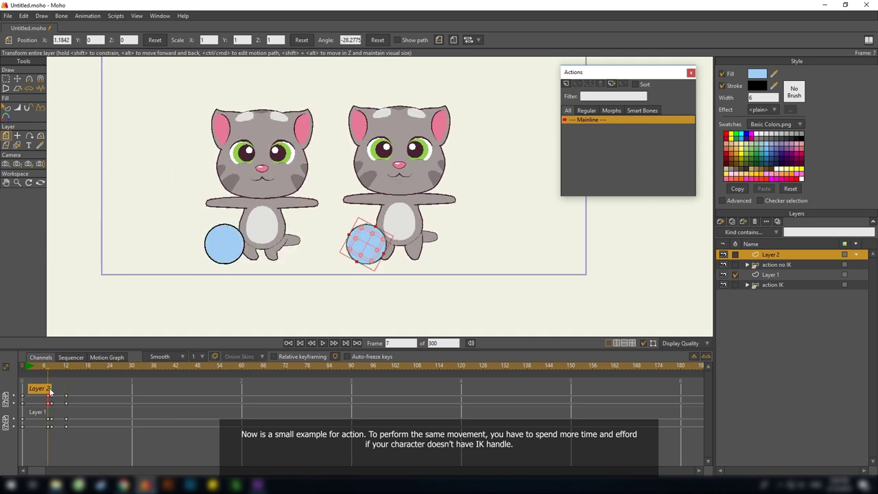
At frame 7, lower the action no IK kitty's body and bend both leg bones into a crouch beside the ball.
left_click(774, 265)
scroll(411, 243, "up", 3)
key("z")
left_click_drag(393, 216, 414, 255)
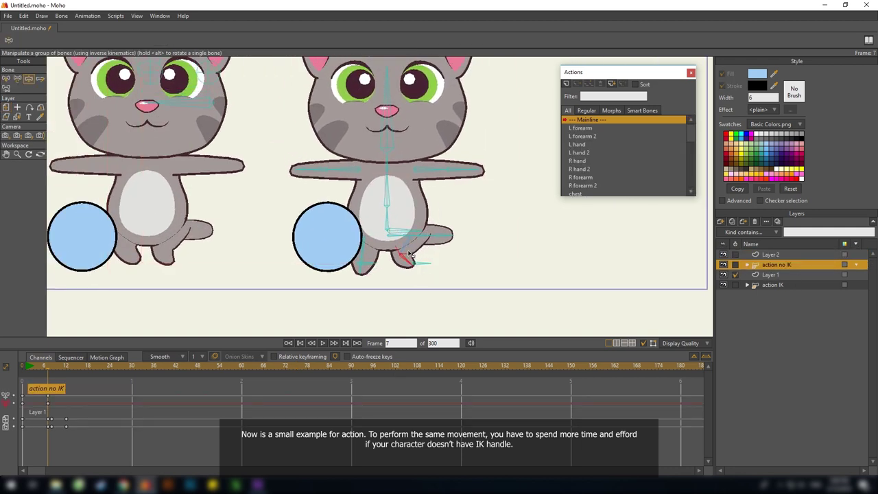
left_click_drag(345, 265, 315, 276)
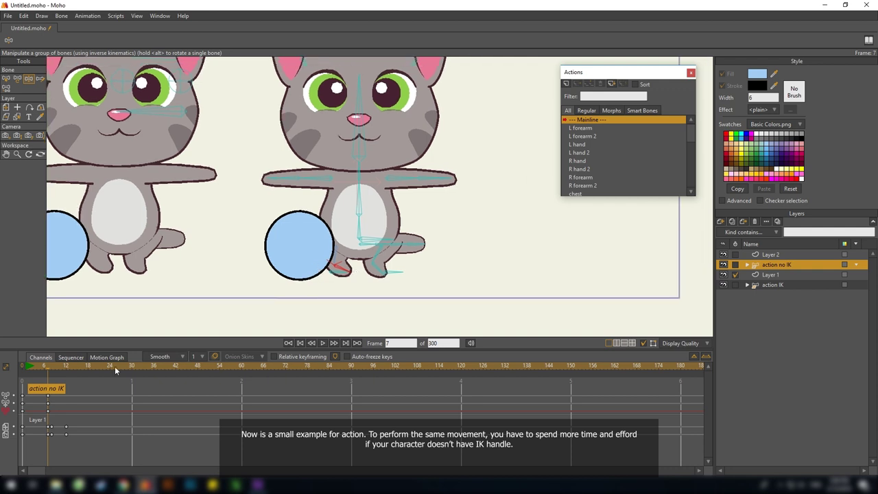
Key the action no IK kitty's pose at frame 8 and pose its body and both legs into a kick at frame 12.
left_click(50, 366)
key("ctrl+f")
left_click_drag(51, 366, 67, 366)
left_click_drag(365, 192, 392, 214)
left_click_drag(398, 261, 386, 245)
left_click_drag(395, 280, 403, 295)
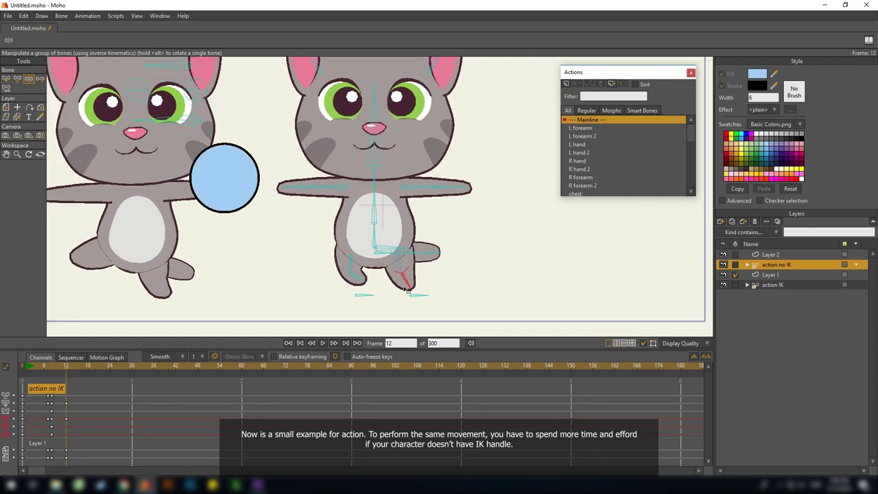
left_click_drag(364, 273, 281, 256)
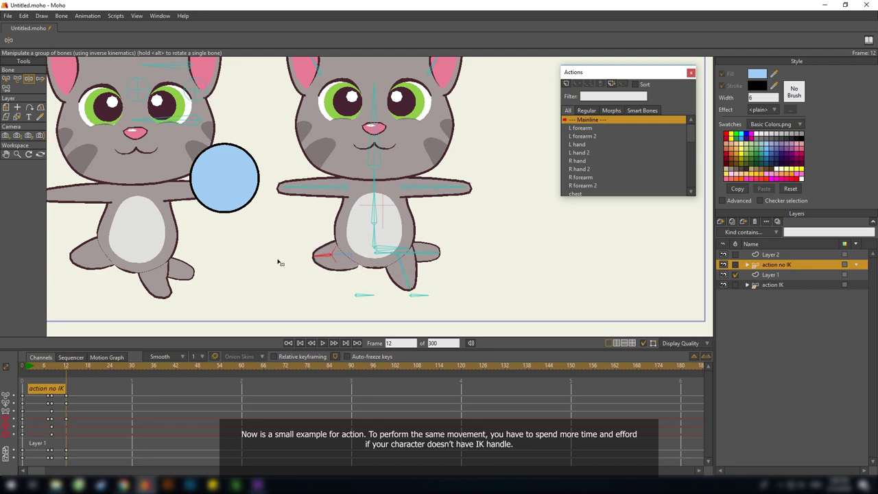
Enable the grid and compare both kitties' foot positions between the early frames and frame 7.
scroll(278, 261, "down", 3)
left_click_drag(32, 367, 52, 377)
left_click(136, 16)
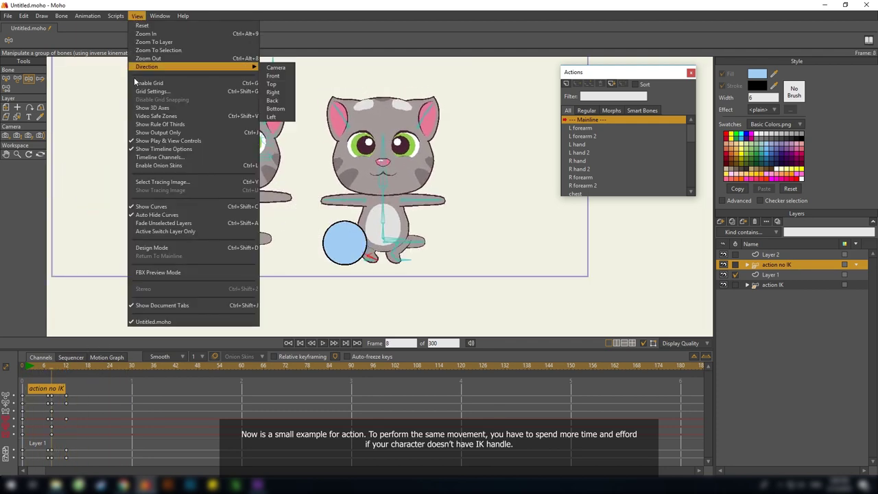
left_click(179, 85)
scroll(457, 192, "up", 6)
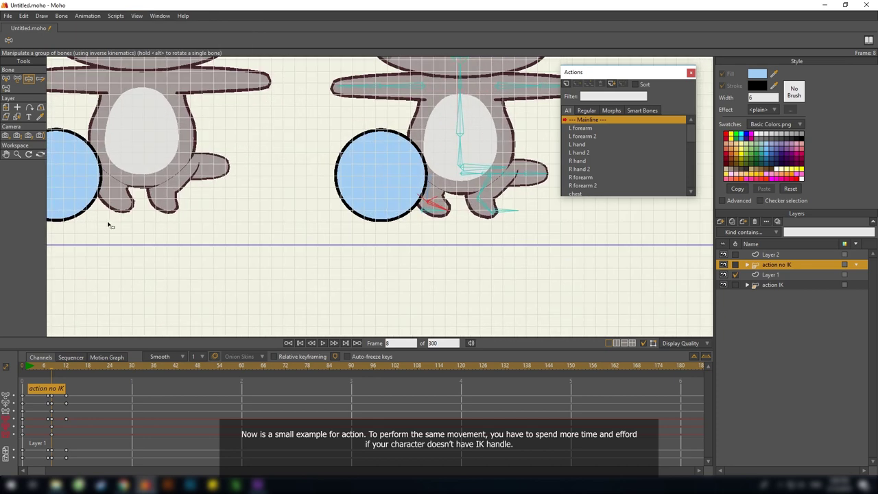
left_click_drag(112, 365, 29, 378)
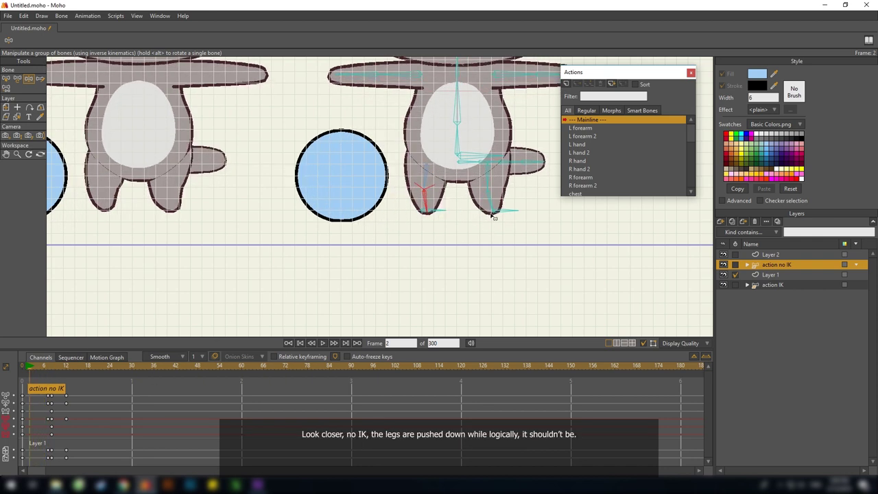
left_click(49, 368)
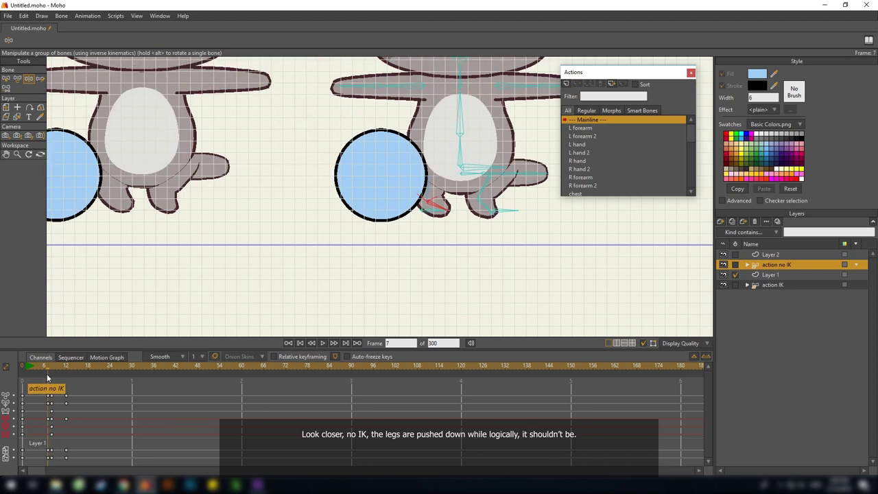
Turn on onion skins with a marker at frame 0 and compare foot placement in action no IK and action IK.
left_click(214, 357)
left_click(242, 356)
left_click(256, 425)
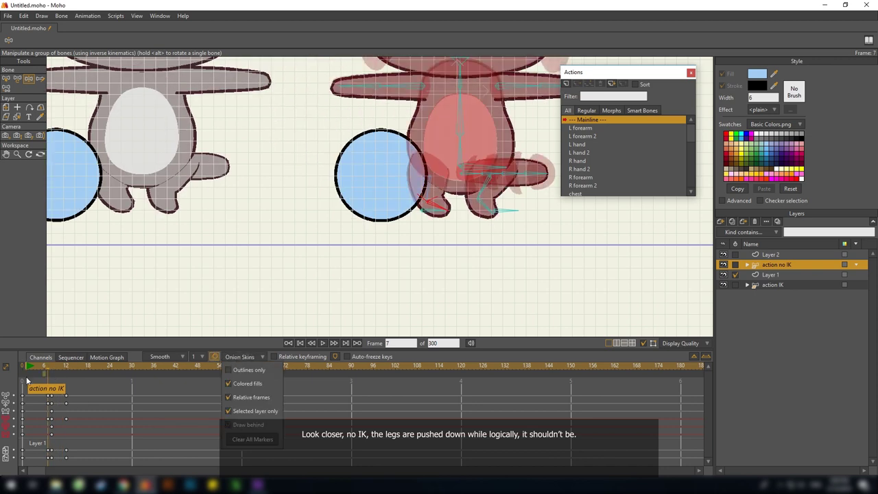
left_click(45, 373)
left_click(23, 374)
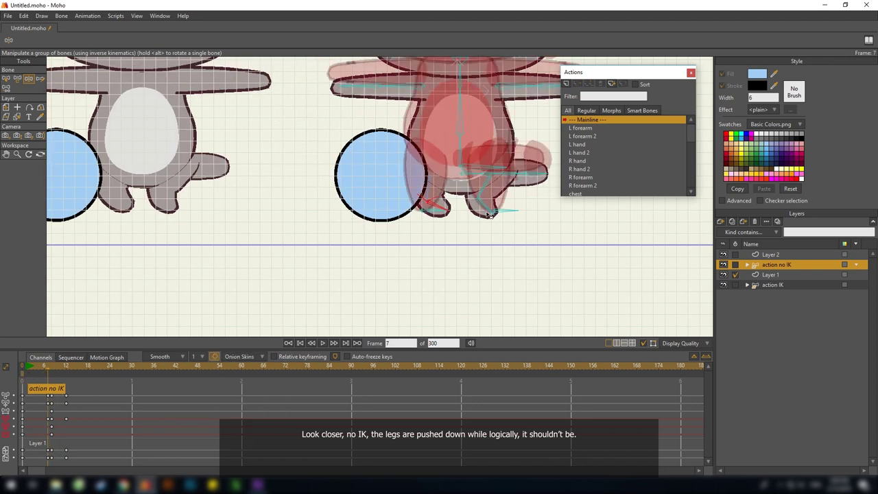
left_click(775, 284)
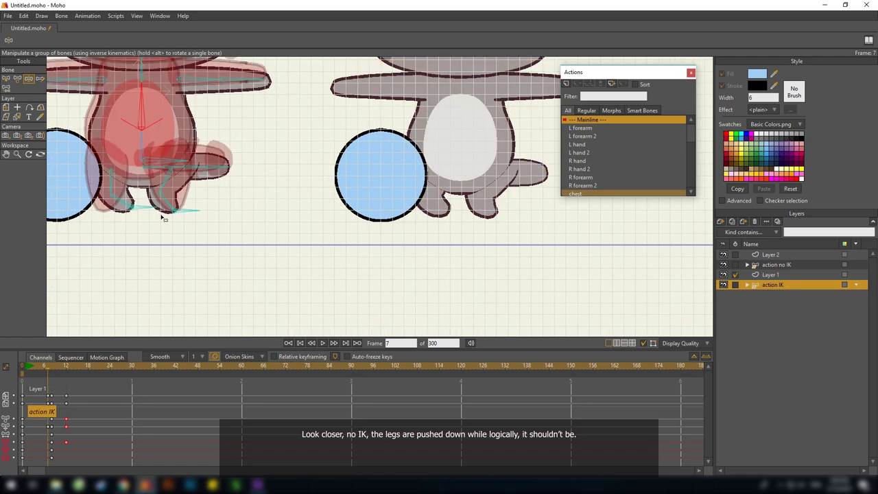
left_click(782, 266)
Remove the onion skin marker at frame 0 and scrub through the action no IK kitty's kick.
scroll(462, 220, "down", 2)
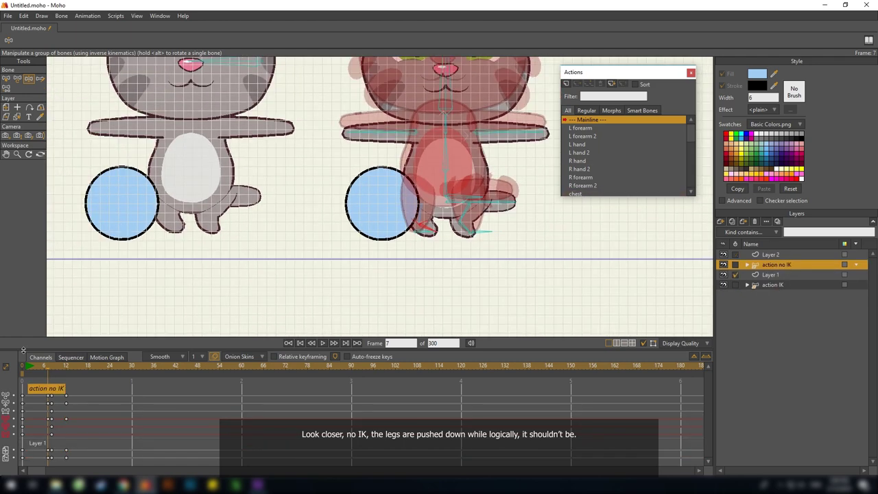
left_click(23, 374)
left_click_drag(54, 367, 62, 367)
scroll(249, 250, "down", 4)
scroll(249, 251, "up", 6)
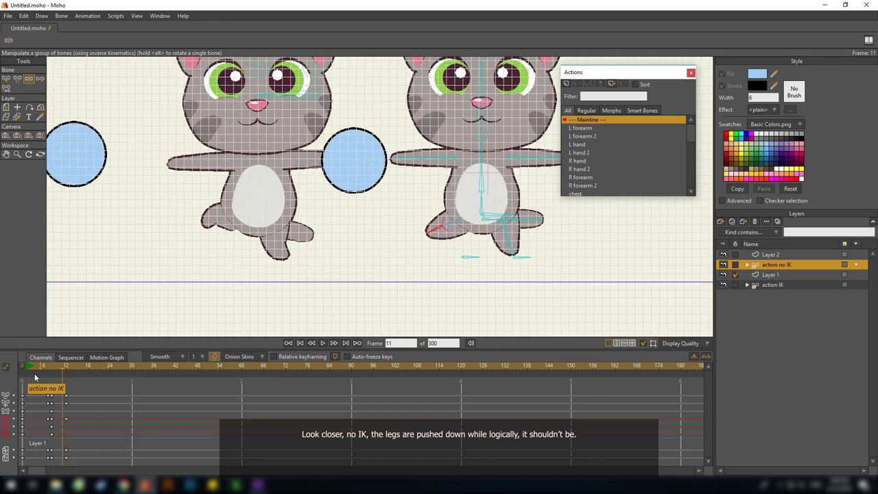
Return to frame 0, select the action IK layer and hide the grid.
left_click(23, 372)
left_click(776, 286)
scroll(231, 192, "down", 4)
scroll(238, 192, "up", 1)
left_click(138, 16)
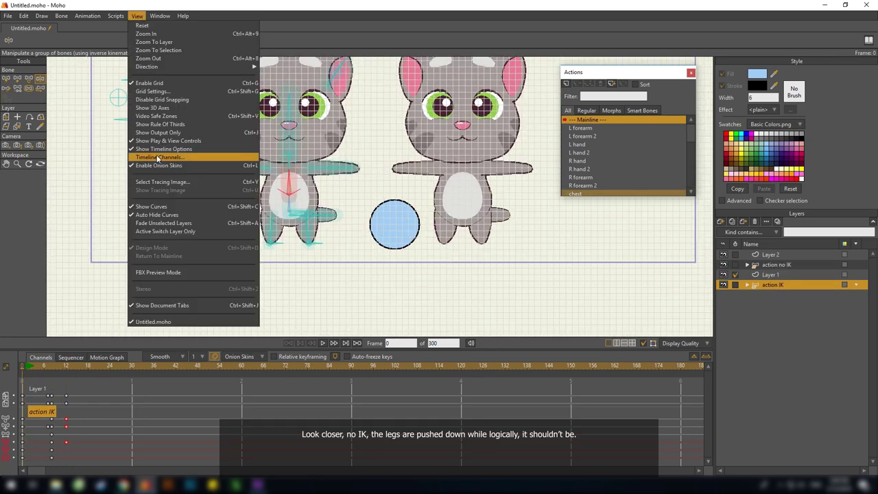
left_click(148, 83)
Select the action IK kitty's upper leg bone beside the ball and open its bone constraints.
scroll(255, 190, "up", 3)
key("b")
left_click(283, 256)
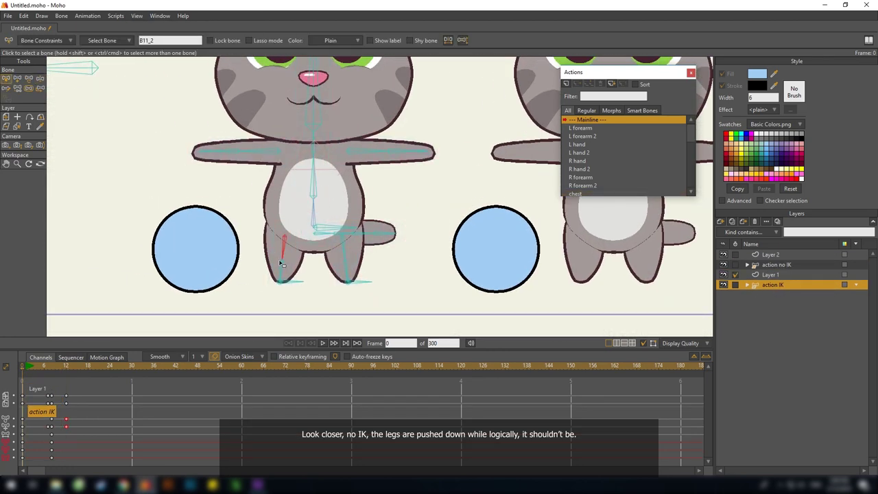
left_click(43, 40)
Try manipulating the action no IK kitty's leg bone, and stretch the action IK kitty's leg downward with its foot handle.
left_click_drag(566, 262, 518, 266)
left_click(762, 265)
left_click(124, 257)
key("z")
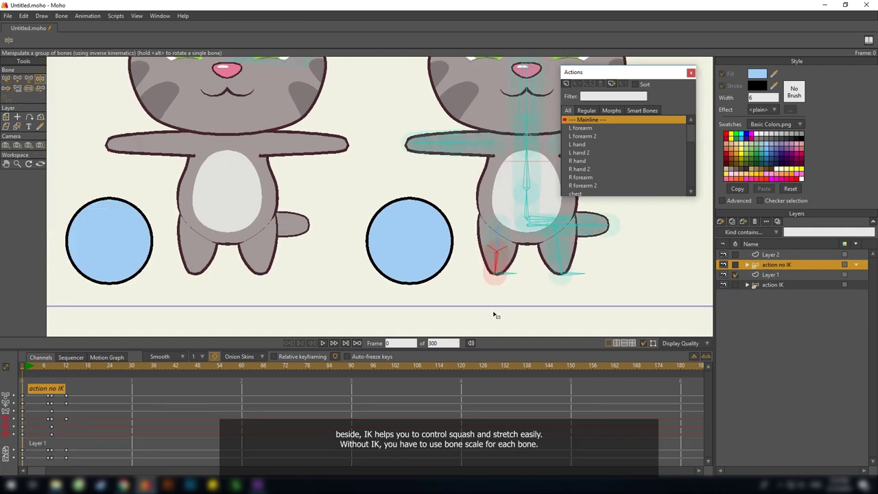
left_click(770, 285)
left_click_drag(234, 264, 234, 297)
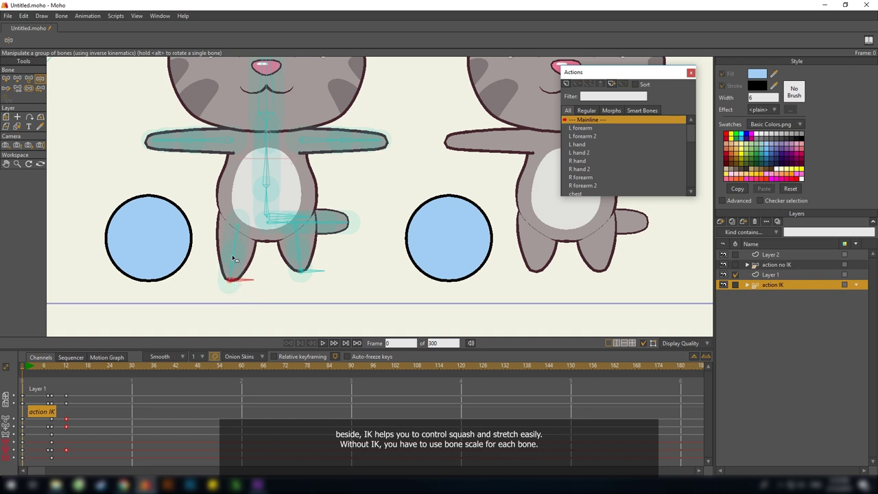
Add a vector layer below action IK and draw a wide rectangle on it as a floor under both kitties' feet.
left_click(137, 15)
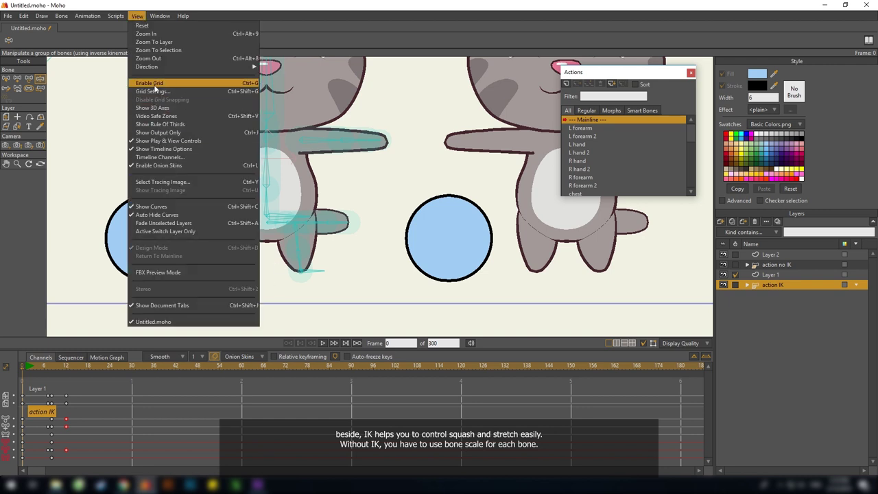
left_click(722, 222)
left_click(728, 231)
left_click(18, 89)
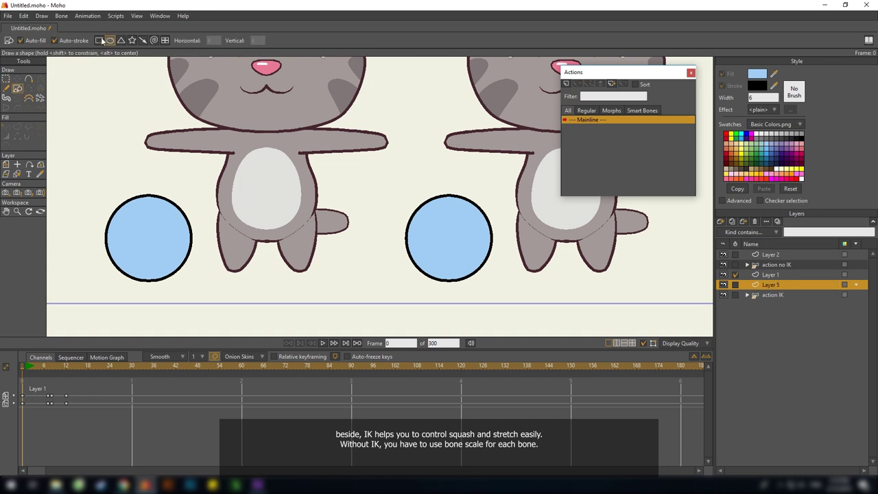
left_click(100, 41)
mouse_move(78, 267)
left_mouse_down()
mouse_move(544, 353)
mouse_move(625, 344)
left_mouse_up()
left_click_drag(638, 323, 634, 294)
left_click_drag(781, 285, 785, 299)
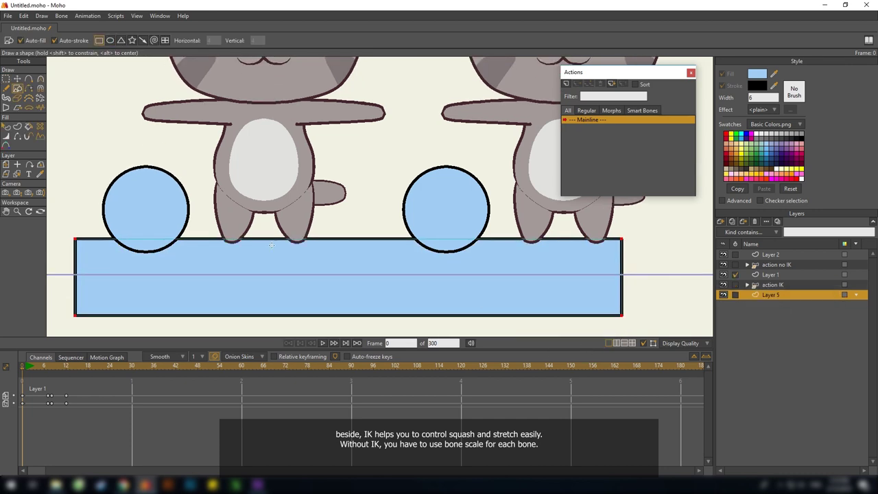
left_click_drag(711, 293, 694, 290)
Compare how the leg stretches against the floor rectangle in action IK and in action no IK.
left_click(773, 287)
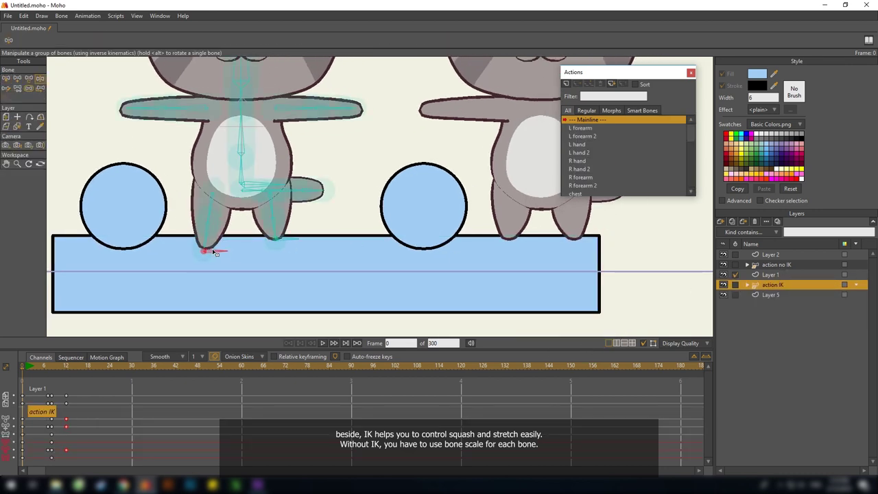
left_click(782, 265)
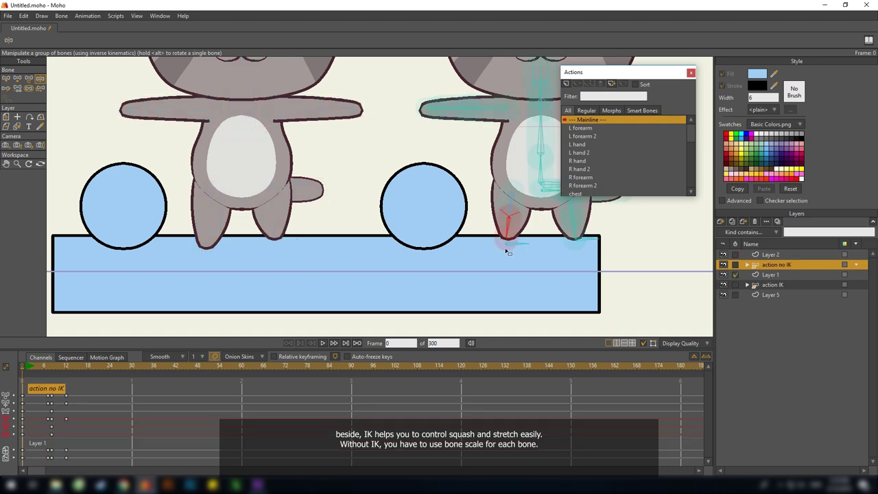
Clear the animation from the whole document so both kitties and circles return to their rest poses.
scroll(312, 247, "down", 7)
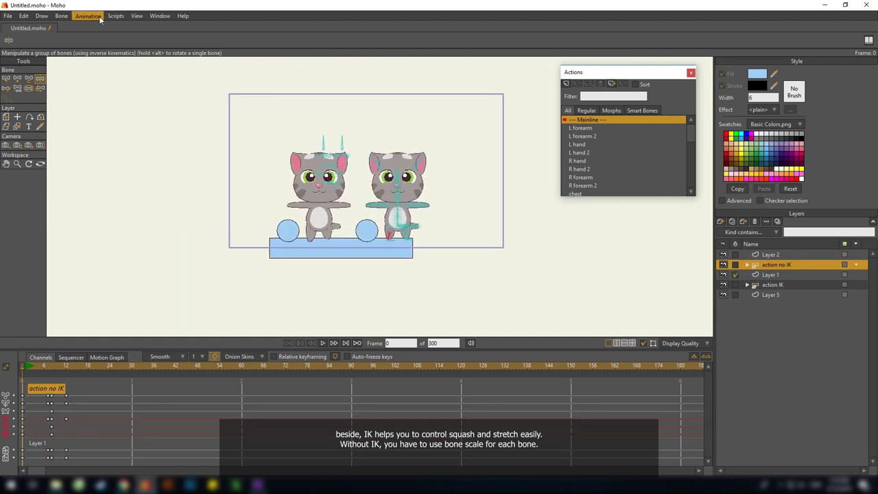
left_click(100, 19)
mouse_move(158, 132)
left_click(240, 182)
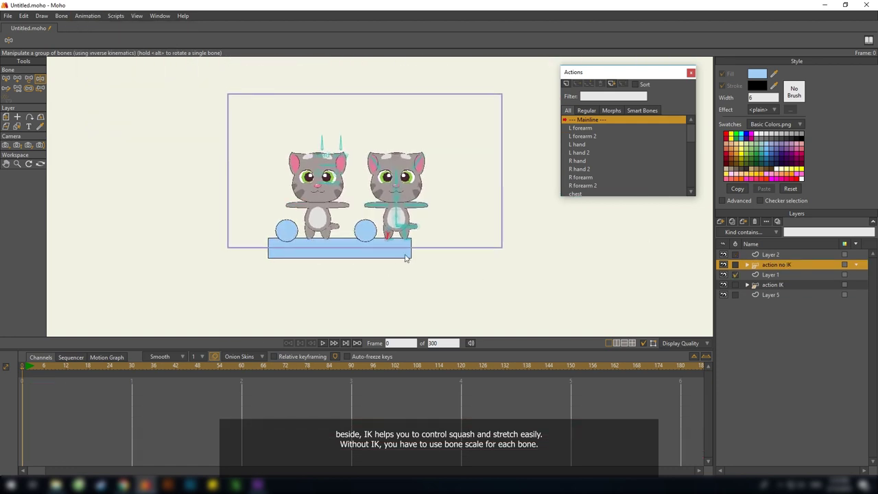
scroll(364, 247, "up", 4)
left_click_drag(352, 210, 367, 227)
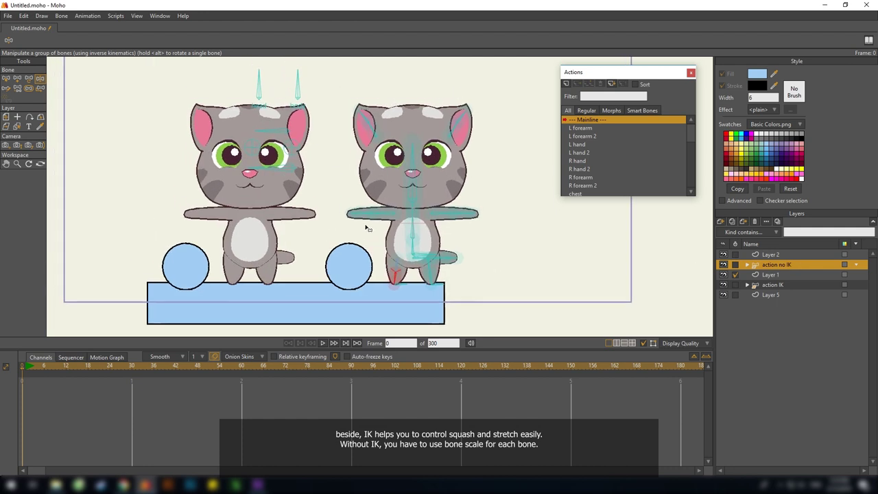
Select the action IK kitty and hide Layer 1 and Layer 2.
left_click_drag(398, 268, 387, 247)
left_click(806, 285)
left_click_drag(314, 257, 459, 241)
scroll(388, 233, "up", 2)
left_click(724, 274)
left_click(724, 254)
Lower the action IK kitty's hips into a crouch at frame 6 and freeze the pose at frame 8.
left_click(43, 365)
scroll(370, 192, "up", 2)
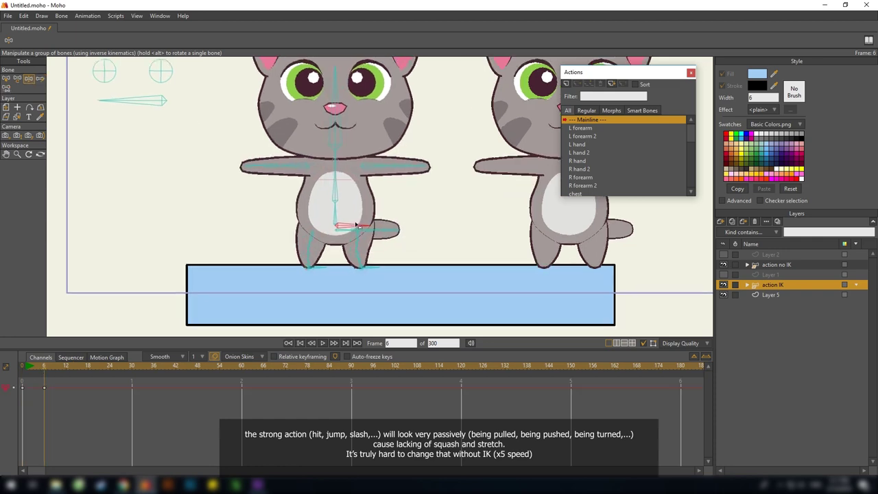
left_click_drag(336, 215, 246, 235)
left_click(53, 367)
key("ctrl+f")
Animate the action IK layer jumping to the left, landing at frame 22 and raised at frame 16, with its motion path shown.
key("m")
left_click(365, 233)
left_click(103, 366)
left_click(81, 365)
scroll(374, 301, "down", 2)
left_click(397, 40)
scroll(381, 206, "up", 2)
left_click_drag(295, 258, 291, 225)
Round out the action IK layer's jump arc by adding position keys at frames 12 and 20.
left_click(66, 367)
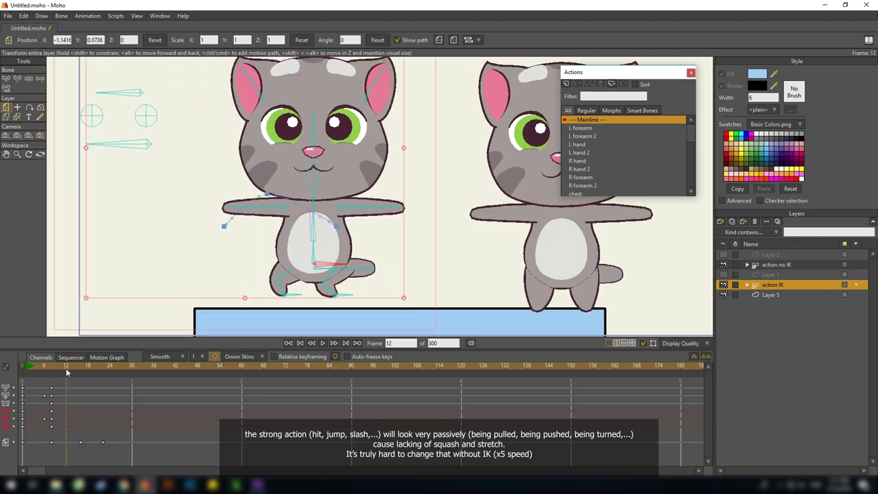
left_click_drag(335, 247, 321, 241)
left_click(95, 366)
left_click_drag(237, 249, 239, 243)
left_click_drag(262, 242, 212, 207)
left_click(105, 367)
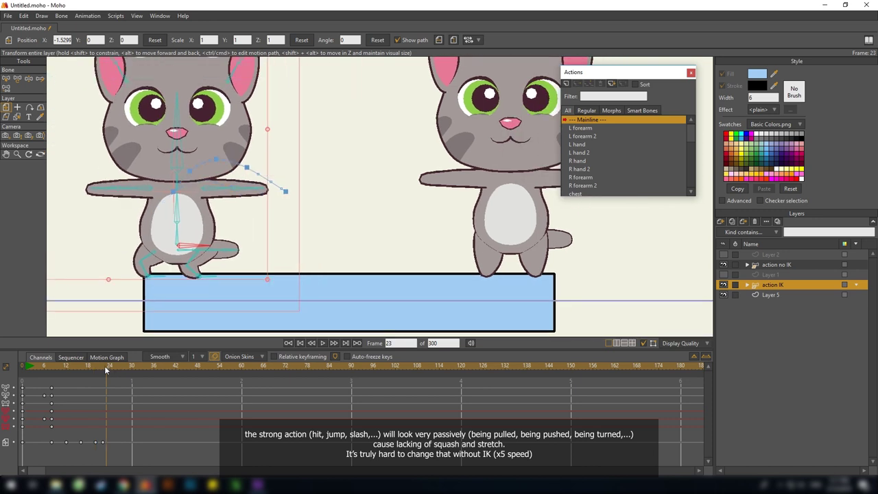
Pose the action IK kitty's legs during the jump with the foot handles at frames 11, 15 and 19.
left_click(62, 369)
key("z")
left_click_drag(289, 258, 303, 272)
left_click_drag(246, 258, 259, 233)
left_click(73, 373)
left_click(76, 374)
left_click_drag(235, 258, 166, 264)
left_click(92, 368)
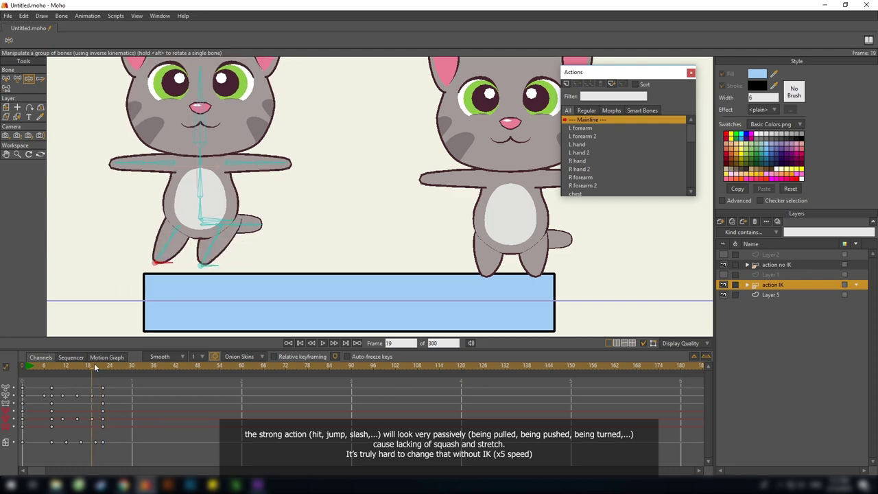
Play and scrub through the action IK kitty's jump, and delete a leg keyframe at frame 19.
left_click(44, 369)
key("space")
left_click(54, 368)
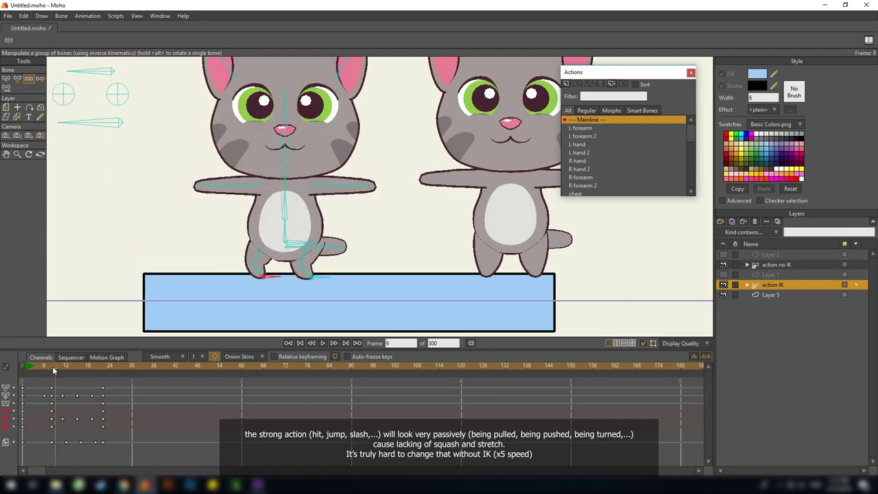
left_click_drag(54, 368, 98, 367)
left_click(92, 397)
key("Delete")
Select action no IK and show action IK's keyframes alongside it in the timeline.
left_click(775, 264)
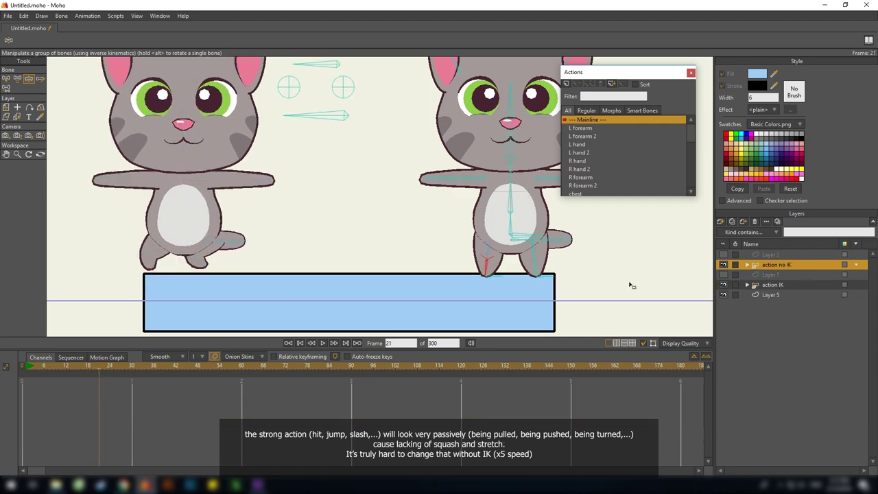
left_click(26, 380)
left_click(735, 285)
Crouch the action no IK kitty at frame 6 by lowering its hips and bending both legs, and freeze the pose.
left_click(49, 369)
left_click(44, 371)
scroll(485, 275, "up", 2)
left_click_drag(402, 231, 405, 241)
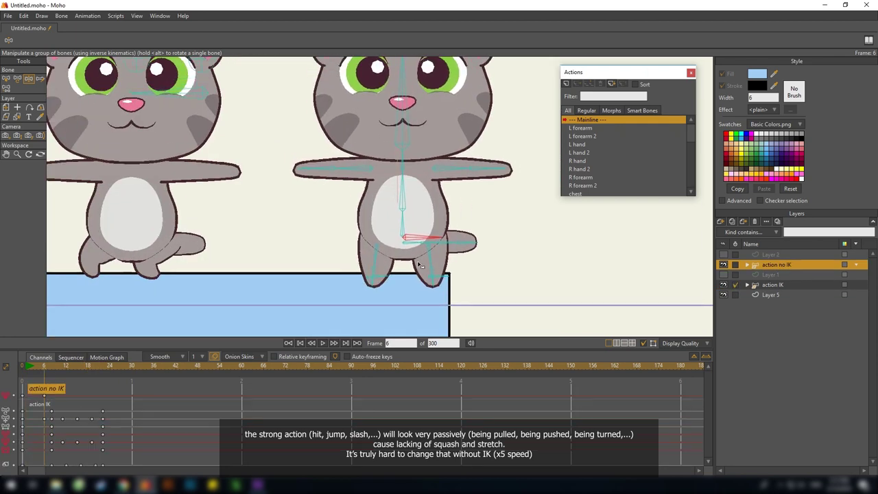
left_click_drag(430, 283, 428, 273)
left_click(374, 273)
left_click_drag(373, 273, 370, 269)
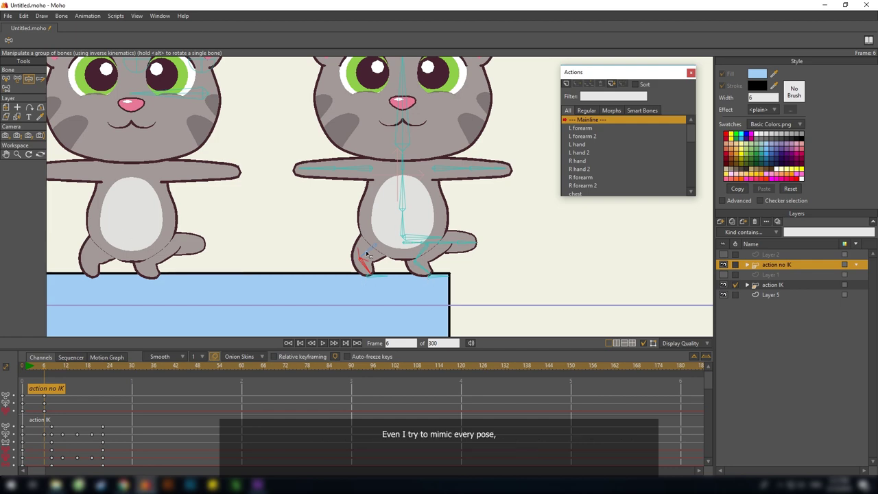
key("ctrl+f")
Animate the action no IK layer jumping to the left, landing at frame 22 and raised at frame 16.
key("m")
left_click(102, 367)
left_click_drag(412, 212, 221, 212)
scroll(402, 220, "down", 2)
scroll(79, 398, "down", 2)
scroll(79, 396, "down", 1)
left_click(81, 368)
left_click_drag(382, 214, 360, 198)
Shape the action no IK layer's jump arc with position keys at frames 12 and 20.
left_click(67, 367)
left_click(96, 368)
left_click_drag(304, 194, 311, 190)
scroll(315, 199, "up", 2)
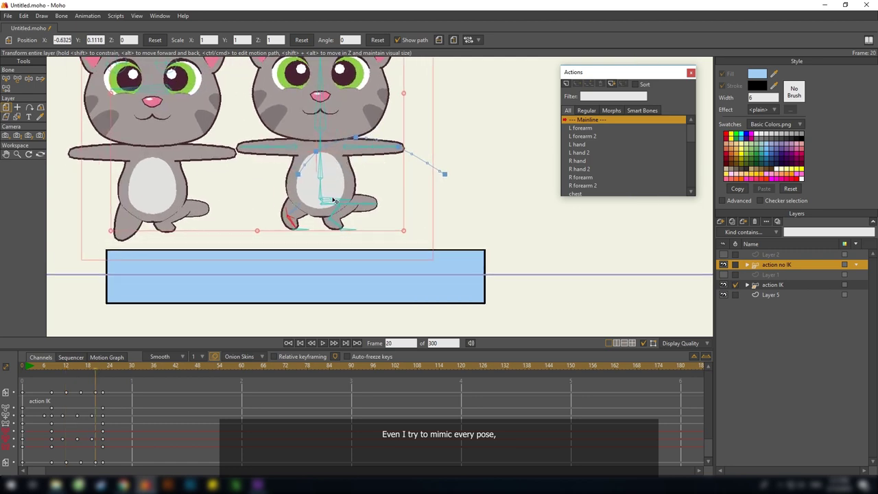
scroll(98, 402, "up", 1)
left_click(103, 369)
Pose the action no IK kitty's legs at frames 11, 15 and 19 to mimic the other kitty's jump.
left_click(63, 370)
key("z")
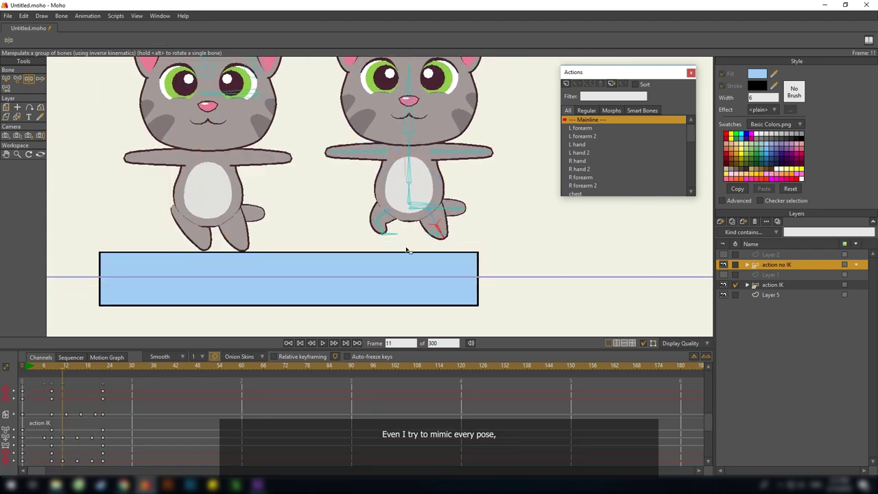
left_click_drag(393, 237, 410, 249)
left_click(78, 369)
left_click_drag(348, 216, 281, 229)
left_click(92, 367)
scroll(368, 229, "down", 2)
Play and scrub both jumps to compare the leg squash and stretch of the two kitties.
left_click(37, 367)
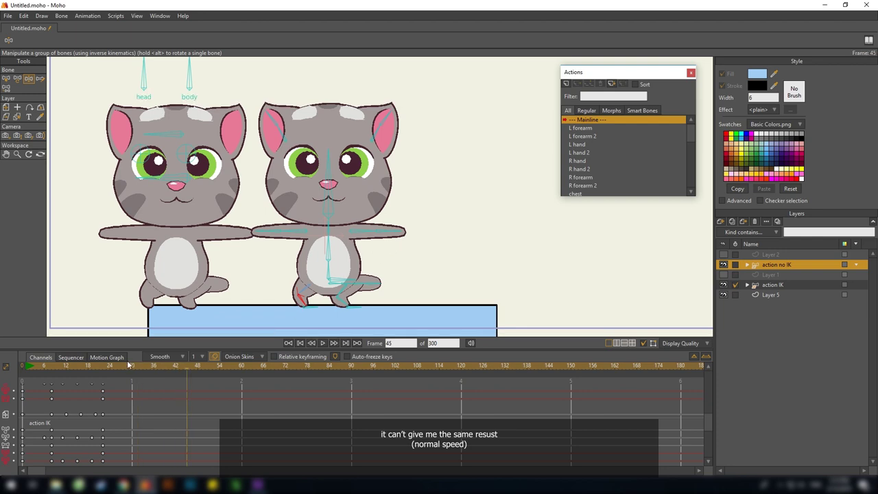
left_click_drag(94, 369, 28, 383)
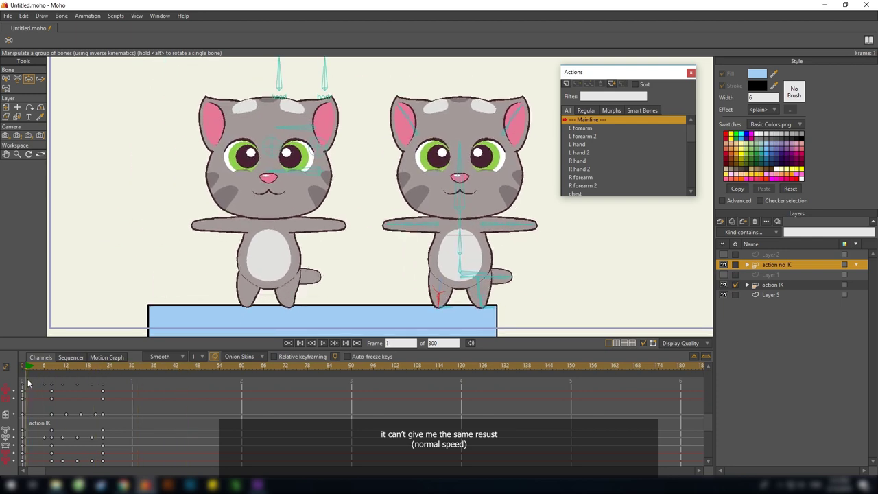
key("space")
left_click(29, 367)
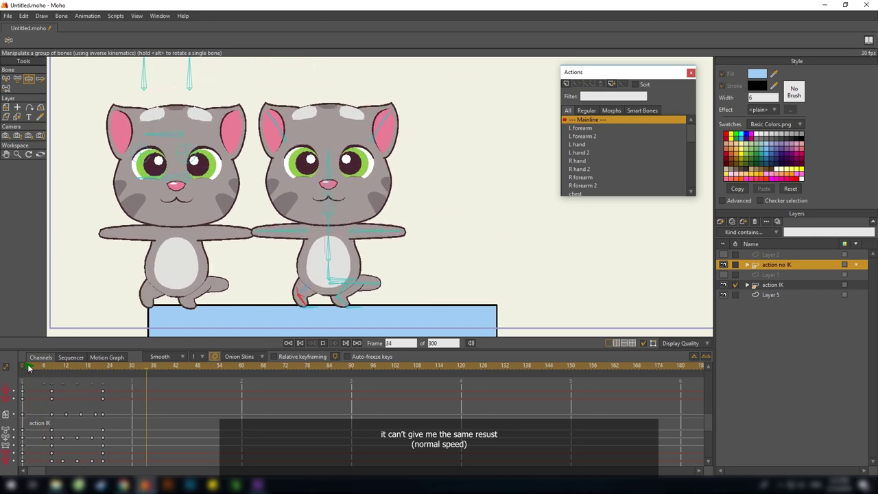
scroll(388, 207, "down", 2)
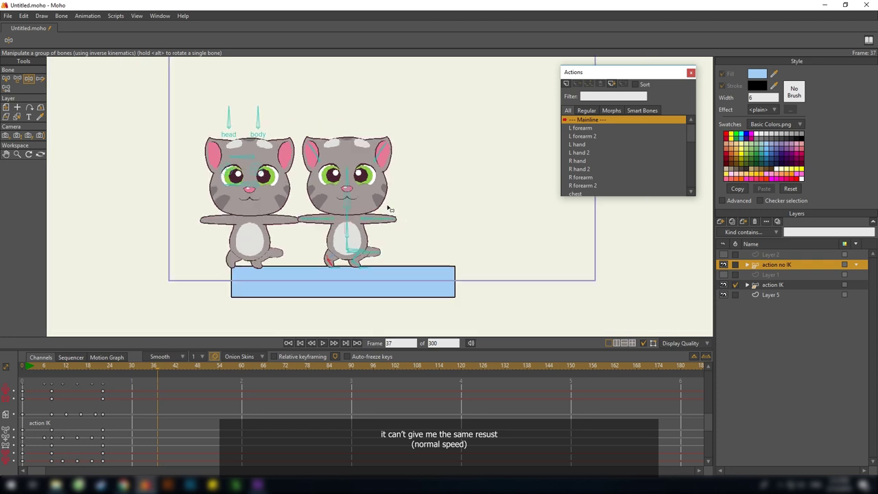
left_click_drag(388, 208, 365, 224)
scroll(374, 216, "up", 4)
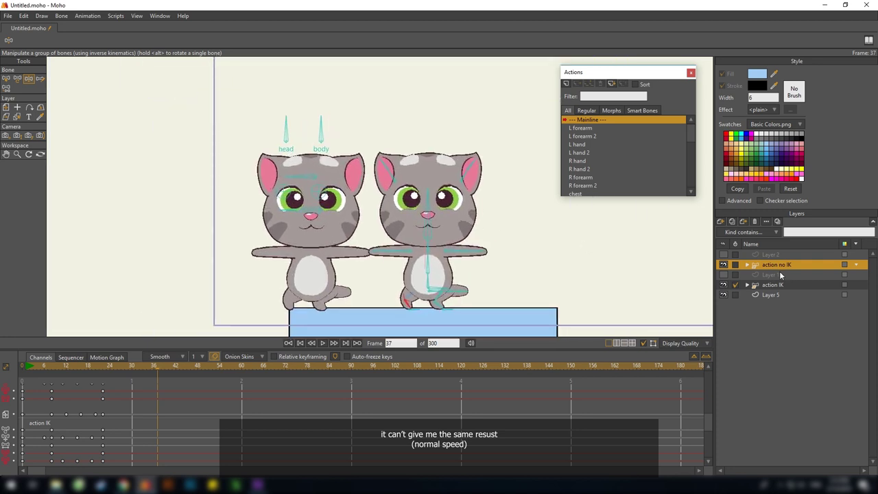
Draw a tall rectangle beside the action IK kitty on a new vector layer, and extend the floor rectangle to the left.
left_click(21, 369)
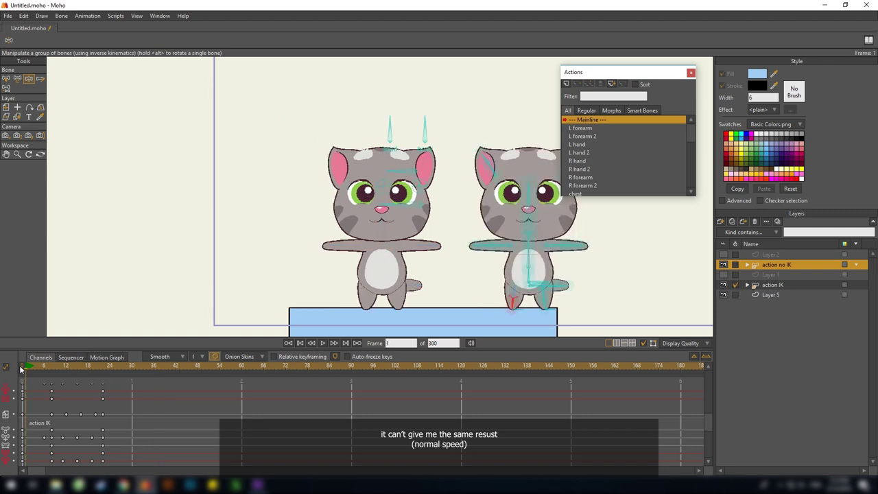
left_click(723, 265)
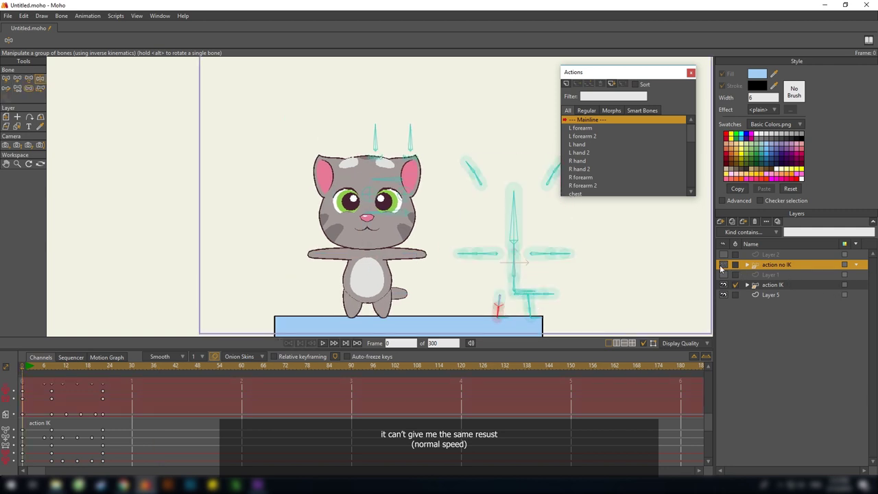
left_click(735, 286)
left_click_drag(258, 254, 215, 241)
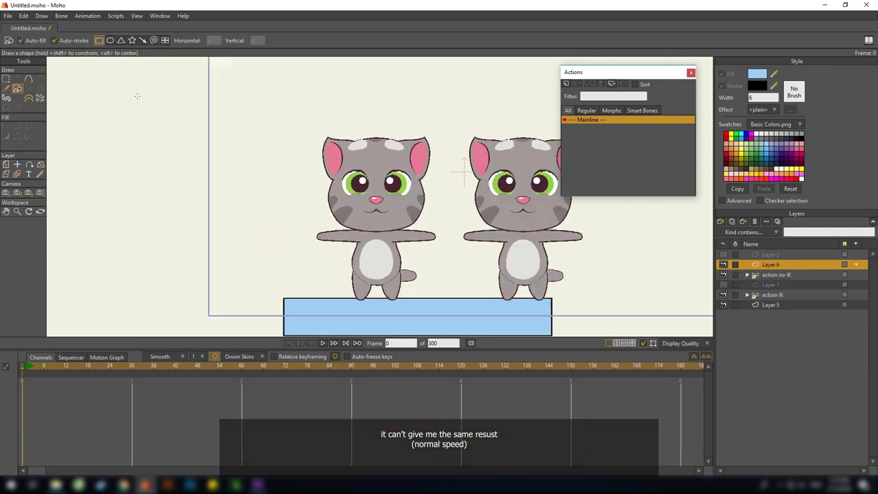
left_click_drag(264, 242, 362, 304)
key("t")
left_click_drag(332, 258, 178, 258)
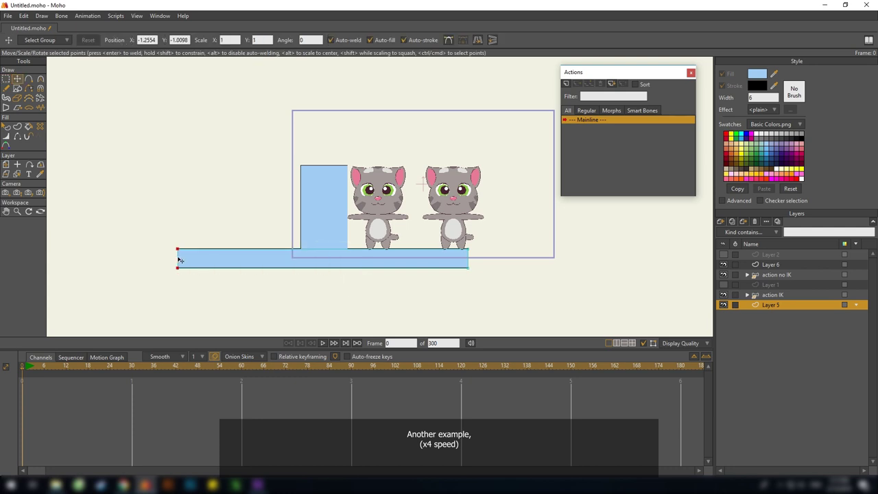
Clear the jump animation of the action IK kitty from the timeline.
scroll(380, 206, "up", 2)
left_click(778, 295)
scroll(405, 240, "up", 3)
left_click_drag(404, 250, 347, 249)
left_click(87, 16)
mouse_move(113, 133)
left_click(223, 176)
Add an upright bone at the action IK kitty's R hand, set its strength to 0, and name it R arm IK.
scroll(348, 248, "down", 2)
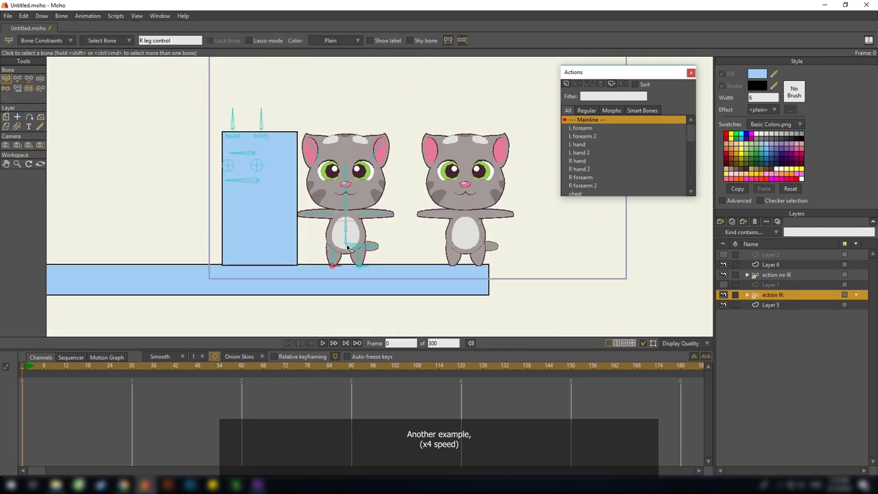
scroll(256, 252, "up", 3)
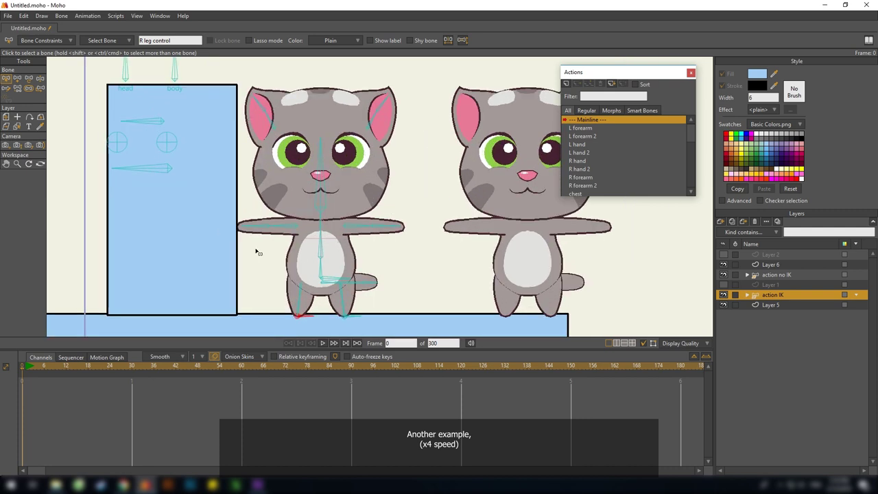
left_click_drag(256, 253, 319, 234)
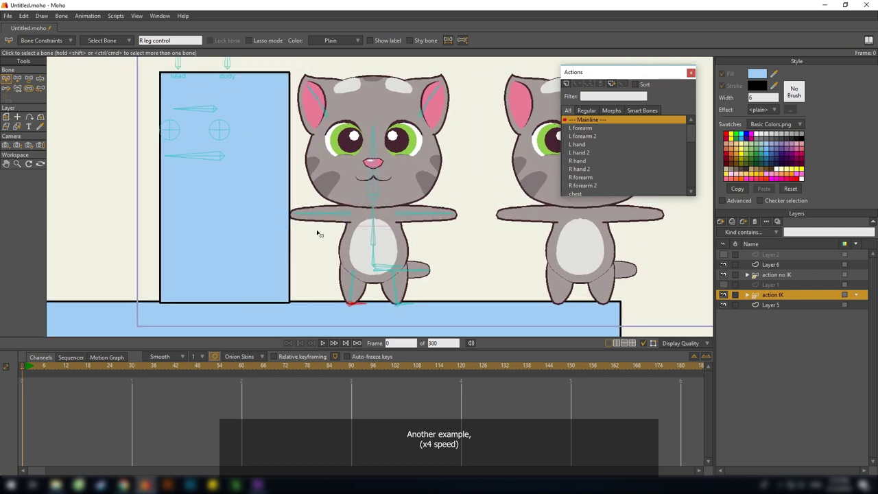
scroll(278, 200, "up", 3)
left_click(310, 221)
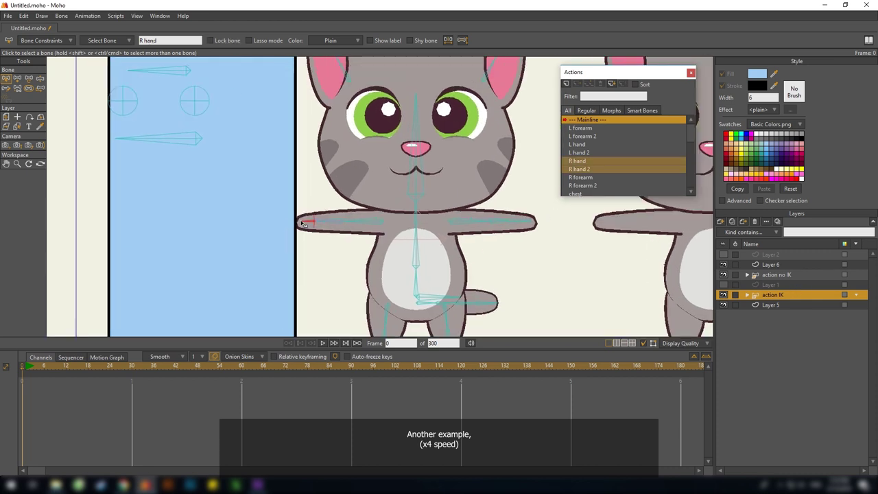
key("a")
mouse_move(315, 220)
left_mouse_down()
mouse_move(315, 181)
mouse_move(305, 204)
left_mouse_up()
key("s")
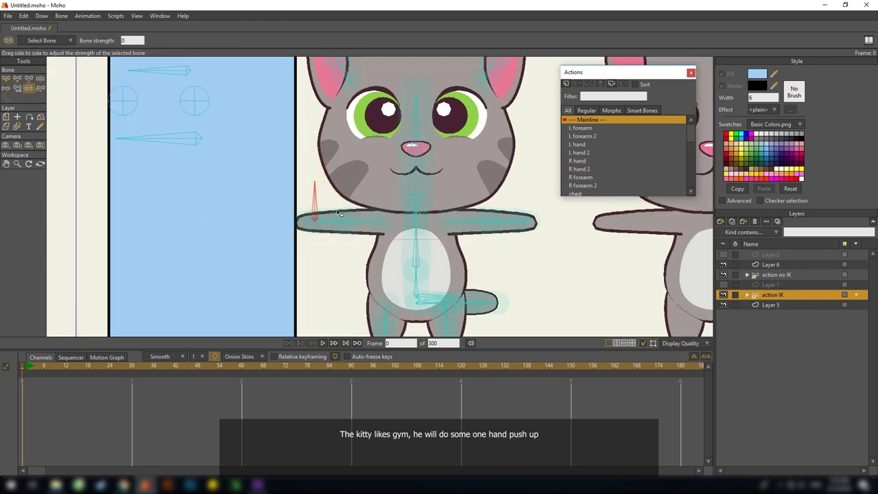
key("b")
left_click(162, 37)
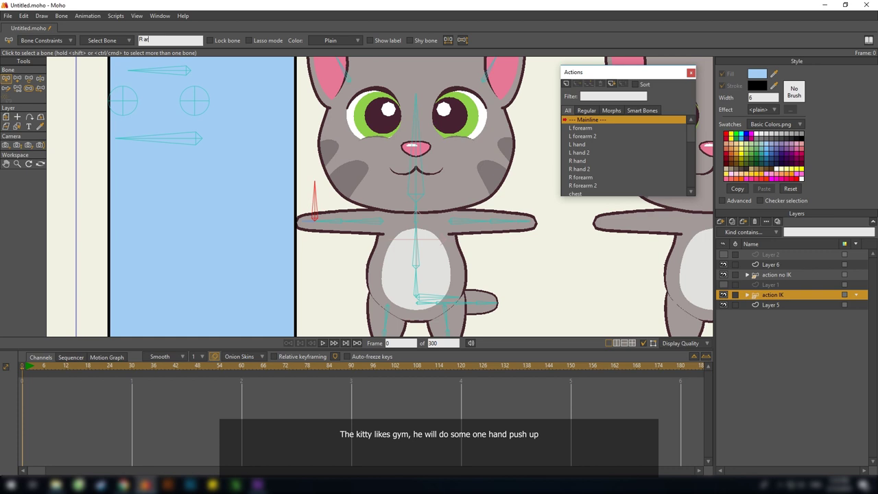
Set R arm IK as the target of the R forearm bone.
left_click(336, 207)
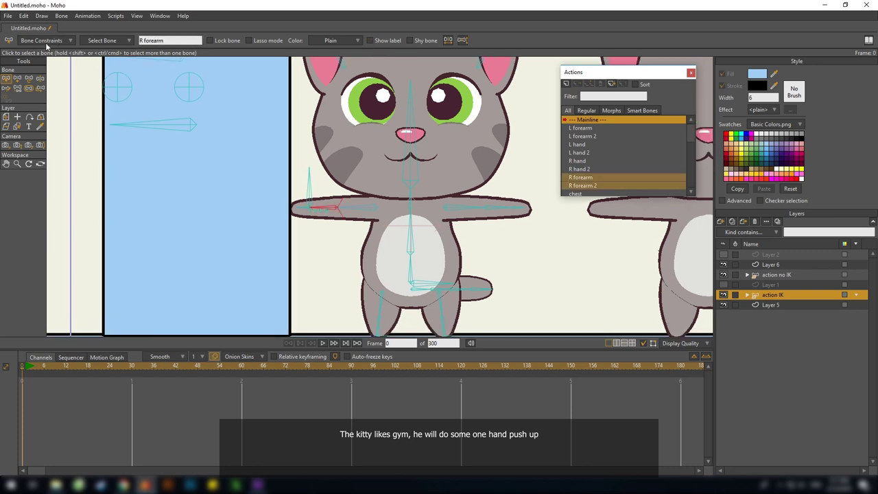
left_click(41, 40)
left_click(53, 153)
left_click(60, 417)
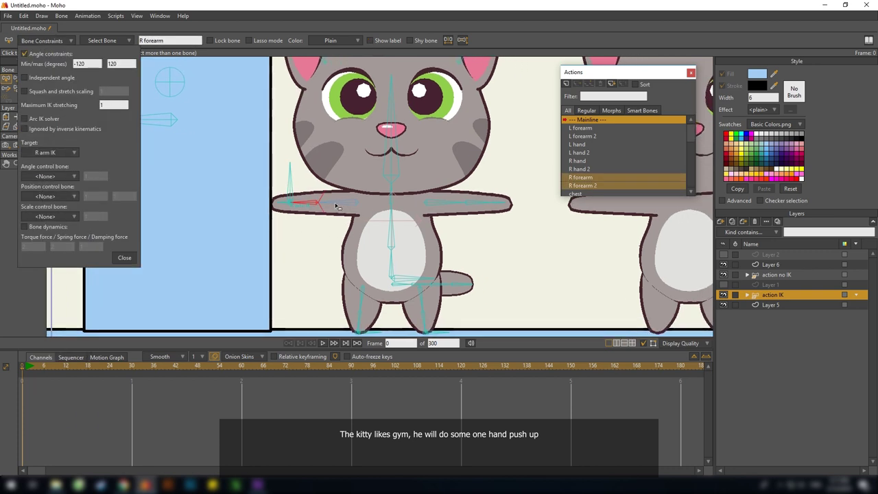
Test the right arm's movement with the R arm IK handle, and show that handle's label.
left_click(360, 203)
scroll(107, 105, "up", 1)
scroll(329, 213, "up", 2)
key("z")
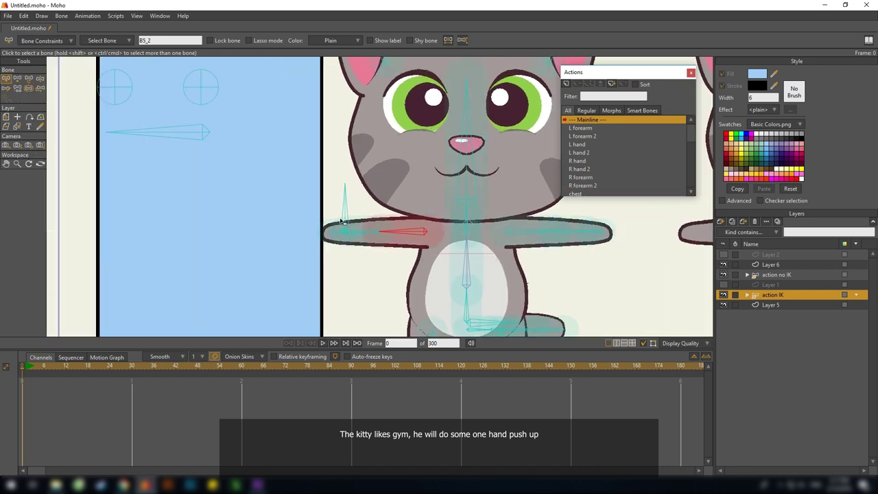
mouse_move(362, 222)
left_mouse_down()
mouse_move(371, 247)
mouse_move(357, 240)
mouse_move(371, 175)
mouse_move(347, 215)
left_mouse_up()
key("t")
key("p")
left_click_drag(348, 263, 349, 268)
key("t")
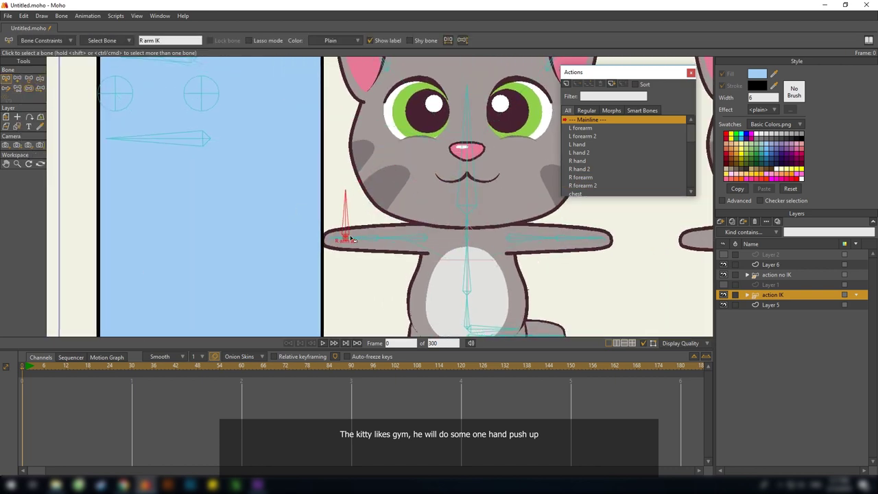
key("z")
left_click_drag(347, 230, 342, 162)
key("b")
Shift the action IK kitty slightly toward the tall rectangle at frame 1.
left_click(26, 367)
scroll(288, 285, "down", 1)
key("m")
left_click_drag(416, 223, 404, 222)
scroll(405, 205, "down", 3)
Rotate the tall rectangle on Layer 6 at frame 0 into a slanted block and lower it into the floor.
key("Left")
right_click(312, 218, "alt")
mouse_move(312, 218)
left_mouse_down()
mouse_move(302, 223)
mouse_move(317, 223)
left_mouse_up()
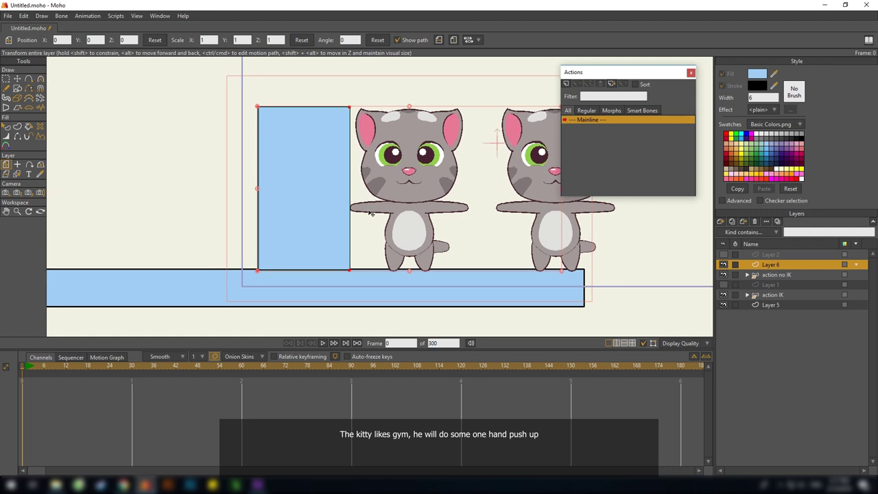
left_click_drag(353, 273, 389, 289)
key("ctrl+z")
key("t")
left_click_drag(356, 98, 287, 103)
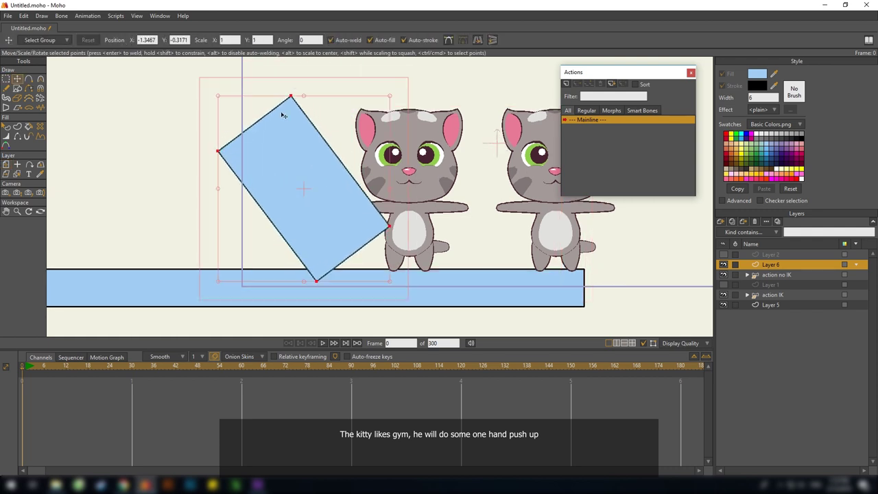
left_click_drag(282, 180, 462, 236)
Duplicate the slanted block, place the copy between the two kitties, and move the original farther left.
key("ctrl+c")
key("ctrl+v")
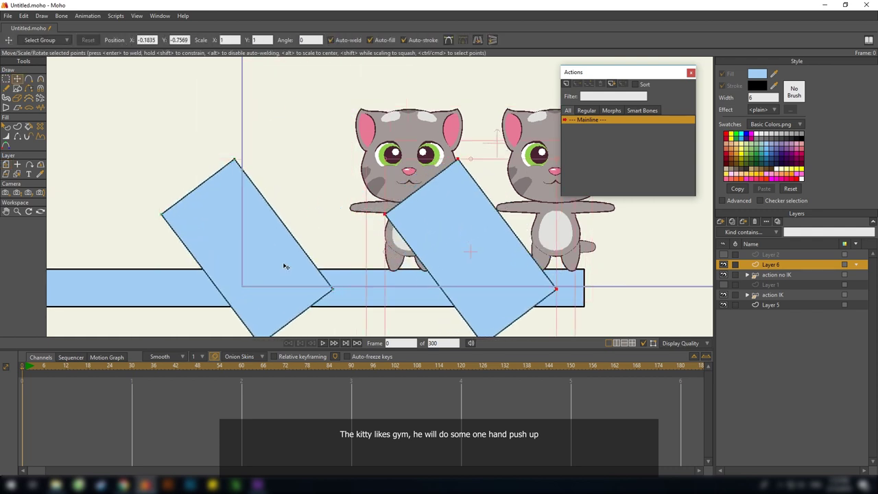
left_click(281, 264, "ctrl")
left_click_drag(274, 263, 192, 263)
Move the action IK kitty at frame 1 next to the first slanted block.
left_click(775, 295)
key("Right")
key("m")
left_click_drag(456, 199, 307, 198)
left_click_drag(330, 198, 354, 196)
scroll(258, 225, "up", 5)
Lean the action IK kitty's body, rest its right hand on the block with R arm IK, and adjust its legs.
key("z")
left_click_drag(328, 248, 325, 237)
left_click_drag(203, 141, 201, 200)
left_click_drag(287, 326, 378, 315)
key("t")
left_click_drag(297, 280, 350, 288)
key("z")
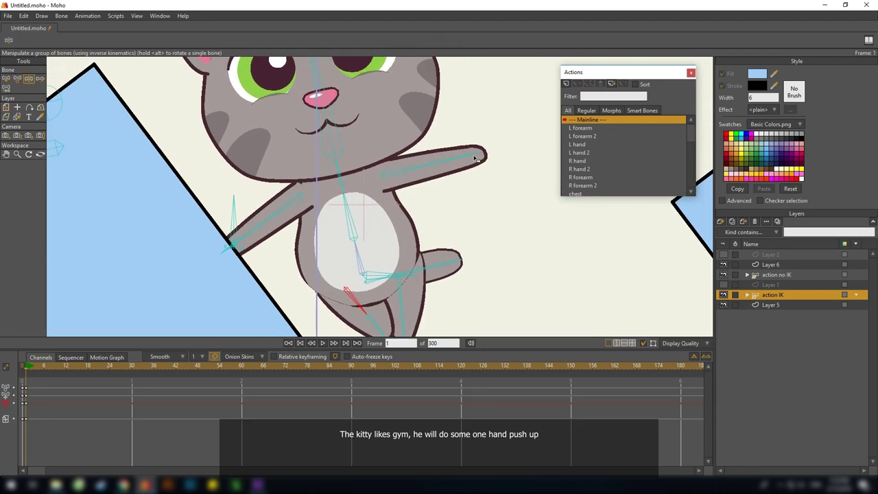
Bend the kitty's free arm so the hand rests near its hip, and adjust the supporting arm's upper bone.
left_click_drag(477, 156, 416, 227)
key("t")
mouse_move(265, 219)
left_mouse_down()
mouse_move(257, 213)
mouse_move(262, 224)
left_mouse_up()
key("z")
scroll(351, 183, "down", 3)
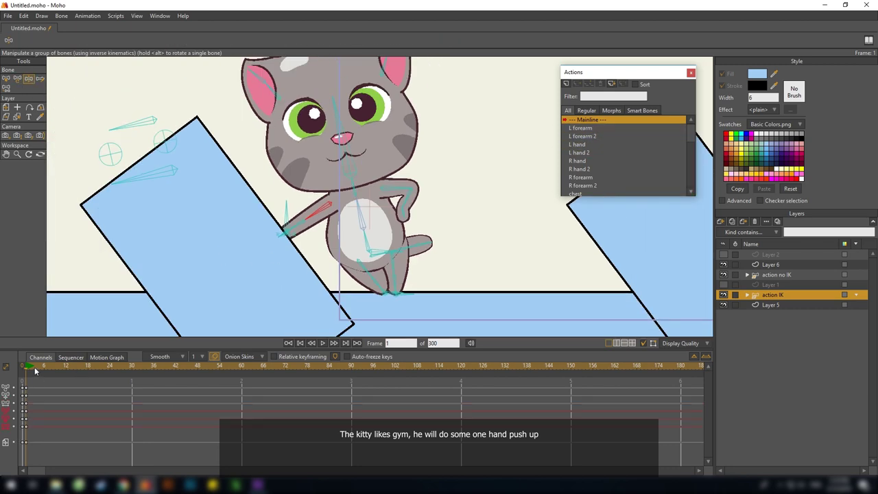
Lean the action IK kitty's body toward the slanted block at frame 9, bending the supporting arm for a push-up.
left_click_drag(34, 369, 55, 369)
scroll(329, 251, "up", 2)
left_click_drag(367, 256, 359, 253)
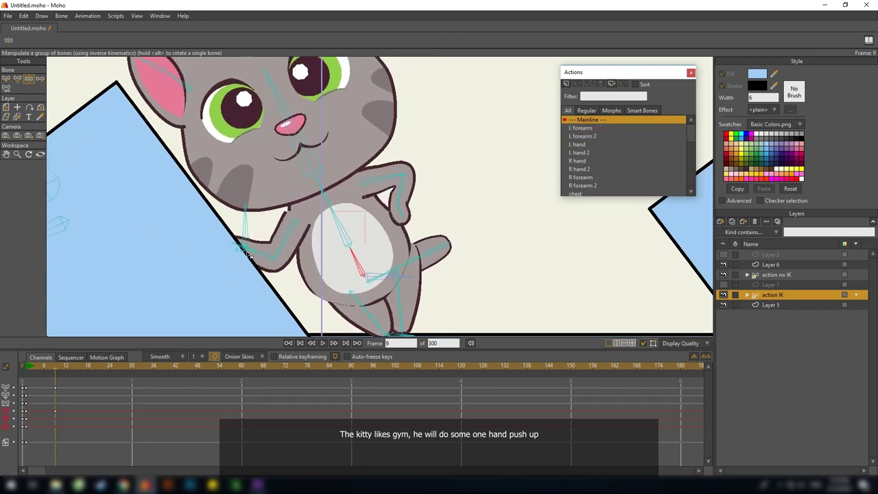
Refine the action IK kitty's body and head tilt at frame 9 and shift the supporting arm's upper bone into place.
left_click(384, 286)
left_click_drag(384, 286, 376, 297)
left_click_drag(261, 100, 270, 98)
scroll(274, 220, "up", 2)
key("t")
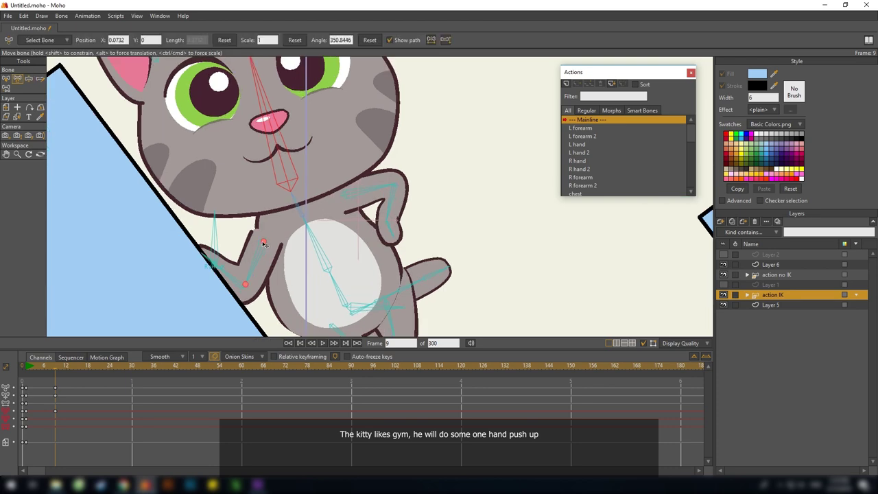
left_click_drag(265, 240, 269, 238)
scroll(155, 245, "down", 2)
Freeze the pose at frame 12, copy the frame 1 keys to frame 18, and set them to Cycle, relative 16 frames back.
left_click_drag(26, 369, 43, 384)
key("ctrl+f")
left_click(88, 369)
key("ctrl+c")
key("ctrl+v")
right_click(88, 389)
left_click(114, 288)
left_click(587, 282)
scroll(125, 256, "down", 3)
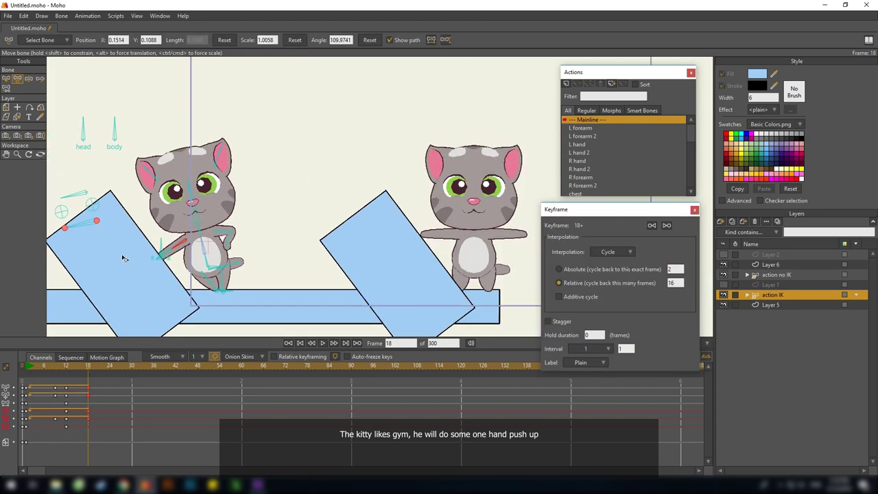
Play the looping push-up and select the action IK kitty's two supporting arm bones.
key("space")
left_click_drag(262, 249, 284, 279)
scroll(205, 243, "up", 5)
key("b")
left_click(295, 257)
left_click(251, 270)
left_click(280, 275)
Delete the selected supporting arm bones' keyframes from the timeline.
left_click(23, 417)
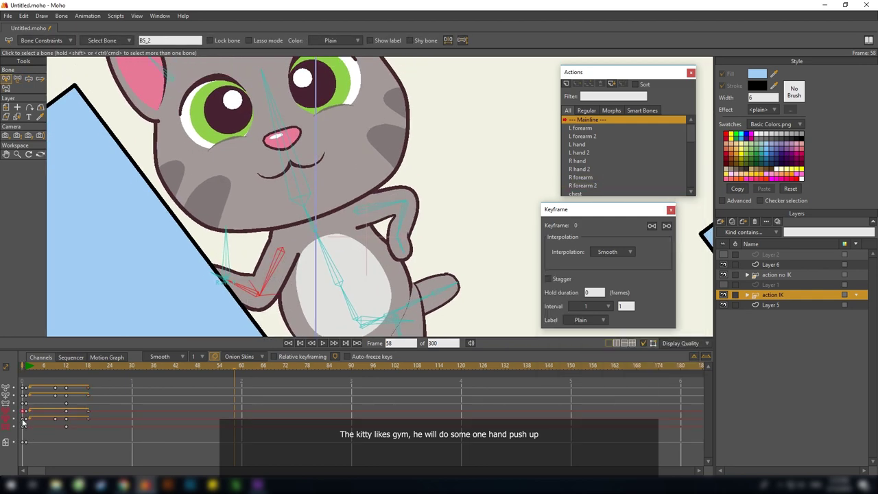
double_click(94, 419)
key("Left")
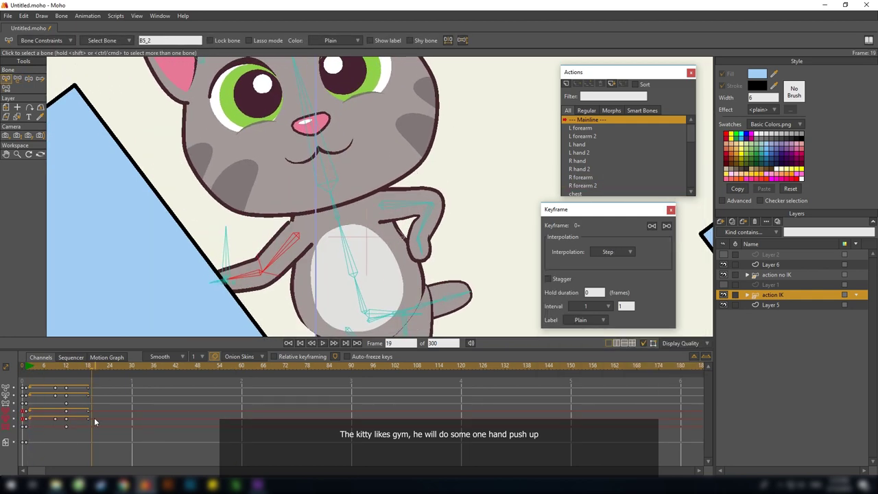
left_click_drag(95, 421, 26, 411)
left_click_drag(77, 434, 27, 425)
key("Delete")
left_click_drag(28, 367, 107, 367)
left_click_drag(93, 422, 25, 413)
key("Delete")
key("ctrl+z")
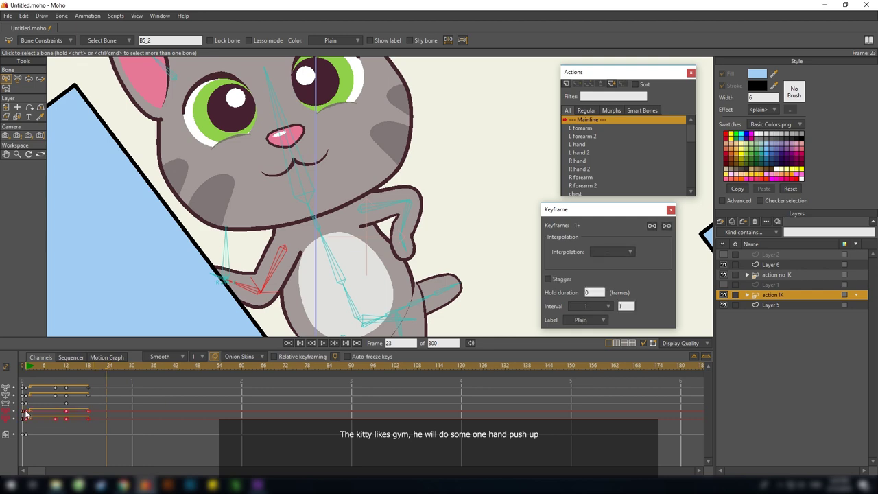
key("Delete")
Replay the action IK kitty's push-up from frame 1.
left_click(27, 367)
key("space")
scroll(288, 264, "down", 4)
scroll(374, 232, "down", 4)
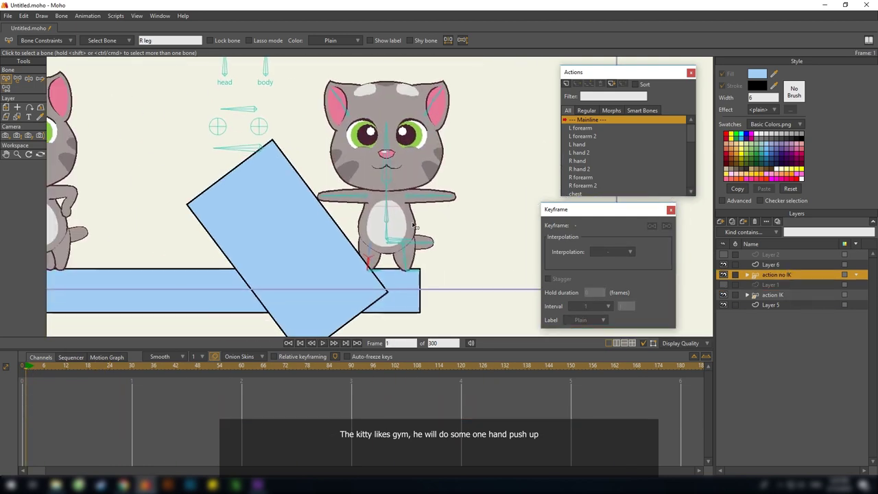
Move the action no IK kitty beside the second slanted block at frame 1 and lean its body toward it.
key("z")
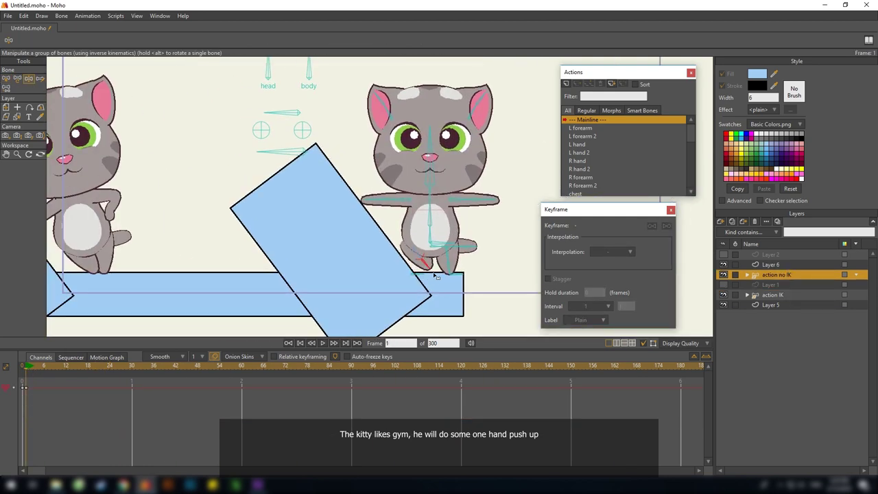
key("t")
scroll(432, 275, "up", 3)
left_click_drag(351, 233, 366, 235)
key("z")
scroll(369, 264, "down", 3)
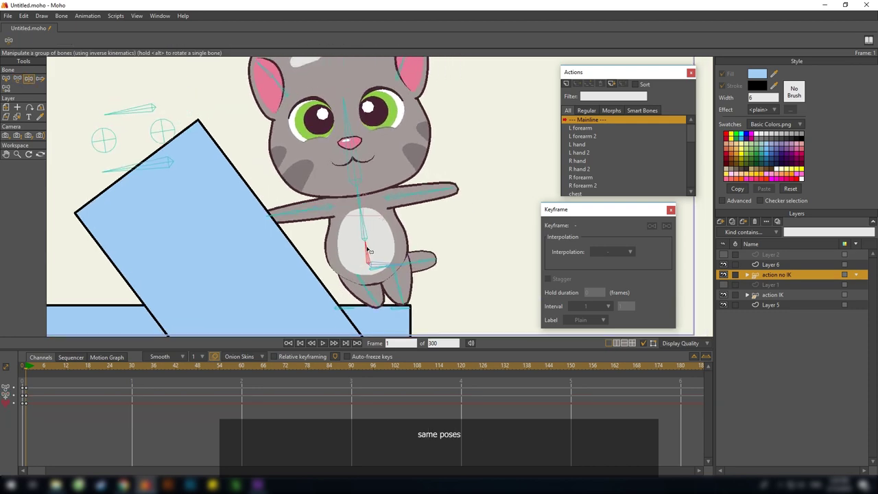
Compare the action IK kitty's frame 1 pose with the action no IK kitty and undo the last change.
left_click(770, 284)
left_click(773, 294)
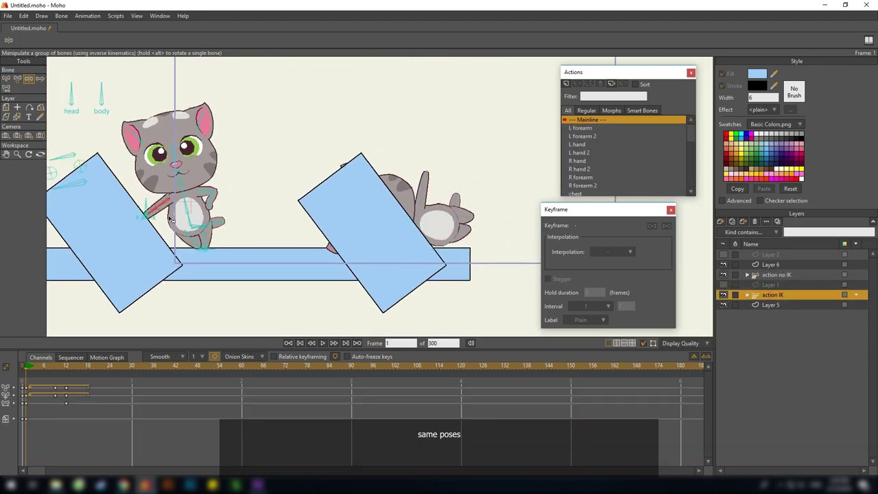
left_click_drag(171, 220, 181, 224)
left_click_drag(460, 220, 348, 225)
key("ctrl+z")
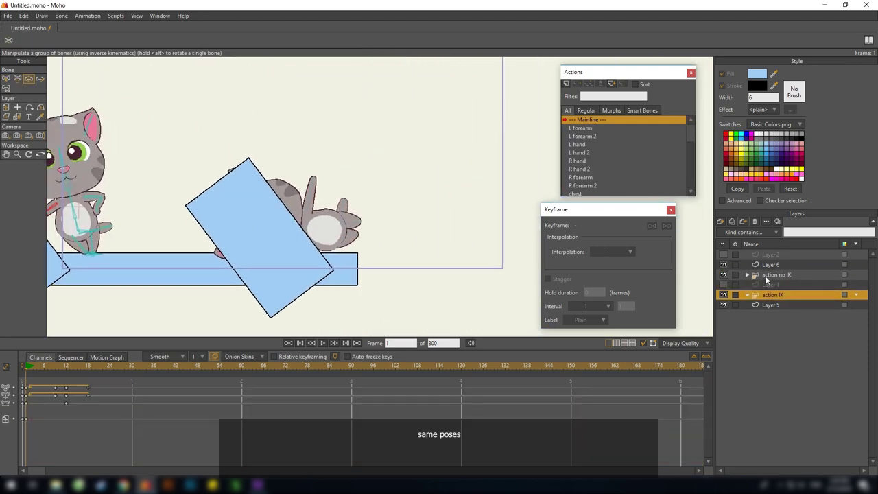
Adjust the action no IK kitty's legs at frame 1 and reposition its body above the ground.
left_click(772, 275)
scroll(328, 210, "up", 4)
left_click_drag(406, 274, 382, 317)
left_click_drag(417, 279, 387, 312)
key("t")
left_click_drag(377, 252, 371, 265)
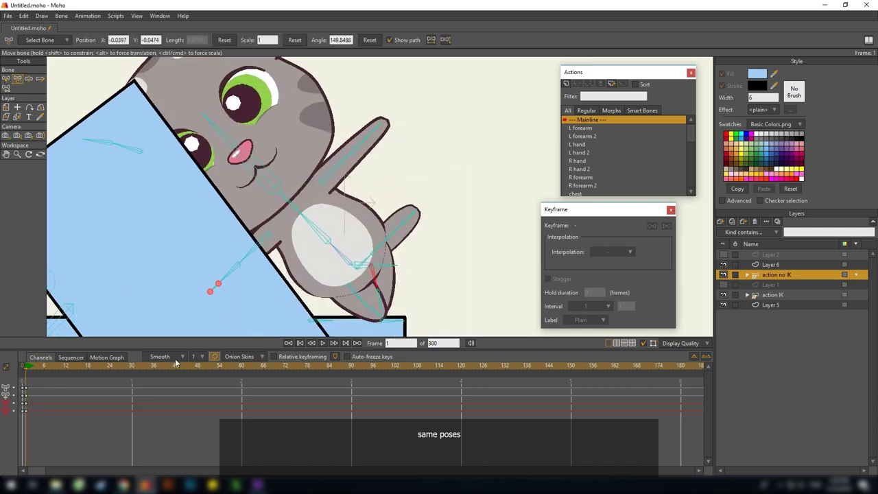
Tilt the action no IK kitty's body upright toward the block and plant both legs on the ground.
key("z")
left_click_drag(327, 242, 336, 263)
left_click_drag(335, 263, 348, 263)
left_click_drag(384, 322, 348, 260)
left_click_drag(360, 260, 337, 278)
left_click_drag(336, 278, 361, 311)
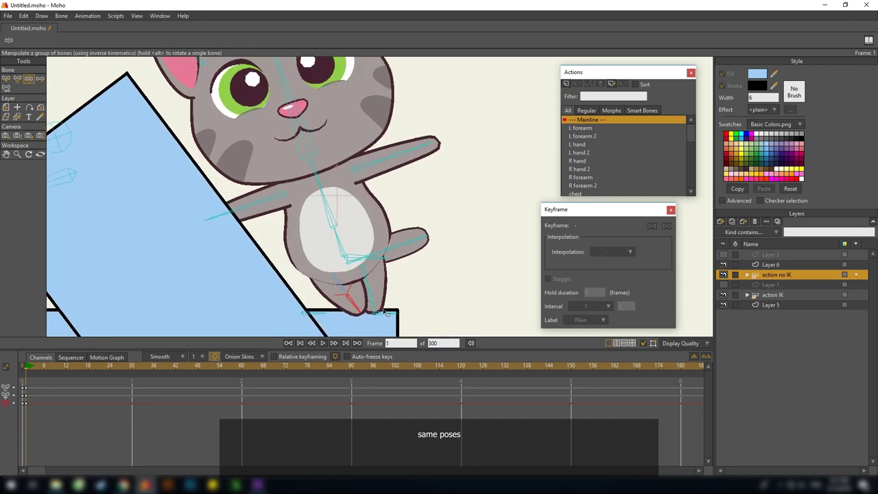
Rest the action no IK kitty's supporting arm on the slanted block and bend its free arm toward the hip.
left_click_drag(274, 227, 302, 240)
key("t")
key("z")
left_click_drag(317, 209, 288, 245)
left_click_drag(402, 228, 353, 299)
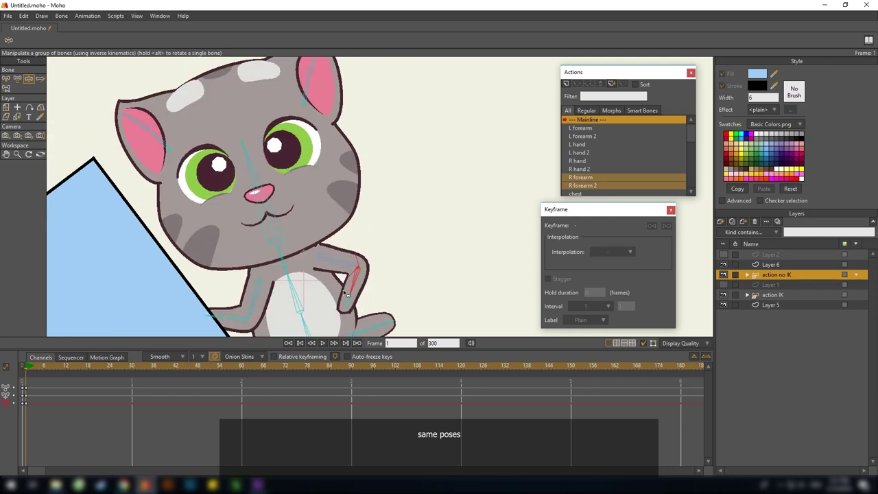
scroll(399, 233, "down", 5)
scroll(400, 235, "up", 2)
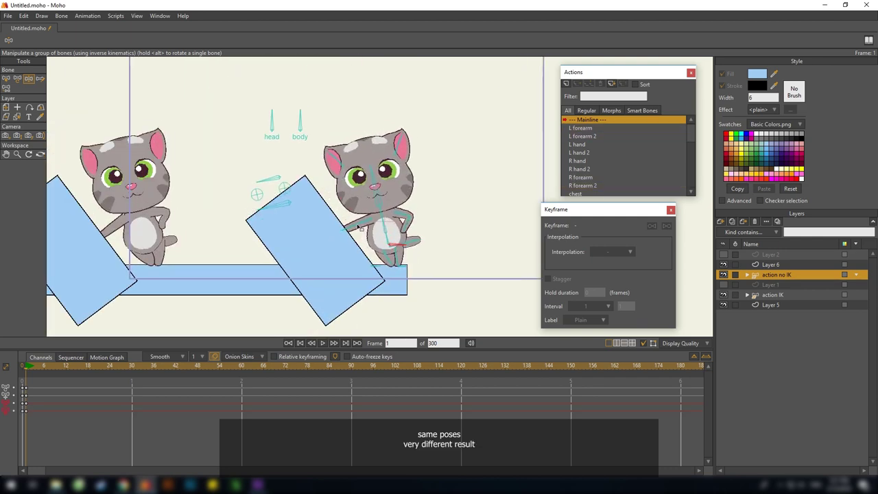
Show the action IK channels in the timeline, and pose the action no IK kitty leaning toward the block at frame 9.
left_click(736, 295)
scroll(58, 386, "down", 2)
left_click(55, 367)
left_click_drag(327, 250, 419, 266)
scroll(419, 266, "up", 2)
left_click_drag(480, 272, 464, 248)
left_click_drag(459, 211, 466, 209)
left_click_drag(508, 306, 476, 279)
left_click(467, 265)
scroll(467, 263, "down", 4)
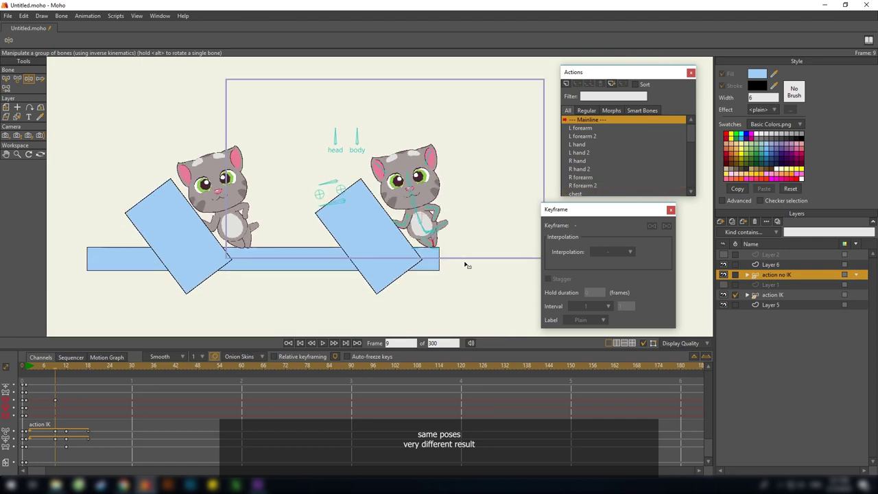
Adjust the action no IK kitty's bone positions at frame 9 and freeze the pose at frame 12.
scroll(467, 264, "up", 5)
key("t")
left_click(298, 207)
scroll(78, 313, "down", 1)
left_click(65, 368)
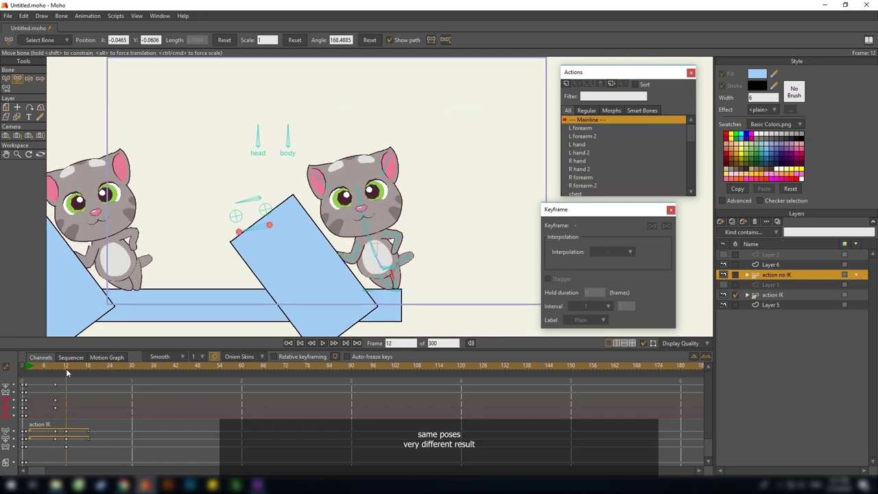
key("ctrl+f")
Copy the action no IK kitty's frame 1 keys to frame 18 and set them to Cycle back to absolute frame 2.
left_click(88, 367)
scroll(30, 414, "up", 2)
scroll(30, 414, "up", 1)
left_click_drag(30, 414, 25, 392)
key("ctrl+c")
key("ctrl+v")
right_click(82, 395)
left_click(113, 308)
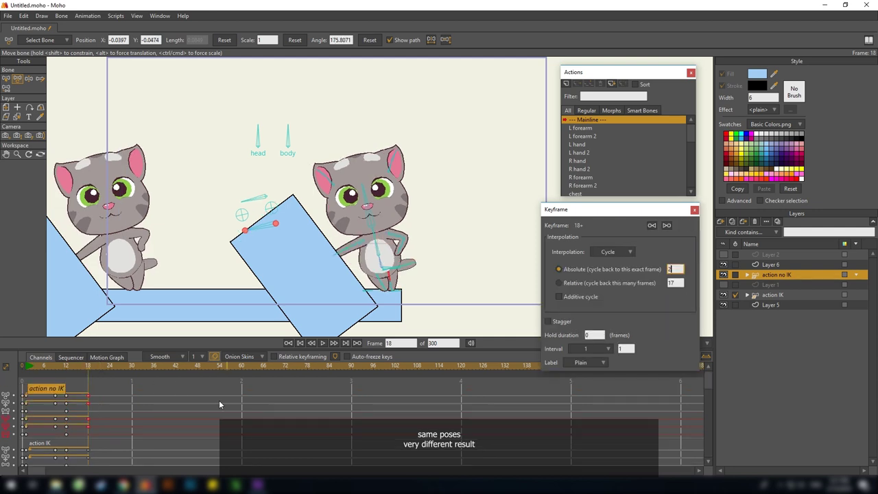
left_click(218, 400)
Play both kitties' push-up cycles from frame 1 and compare their movement.
left_click(26, 369)
scroll(292, 261, "down", 2)
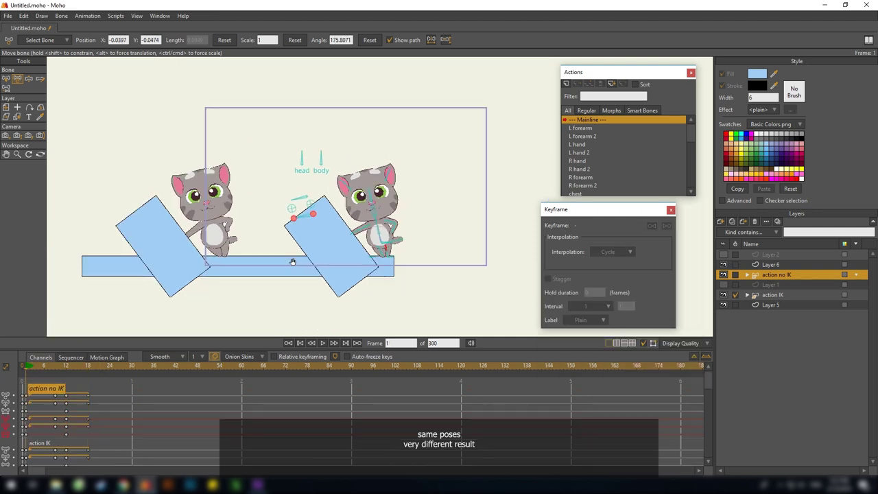
key("space")
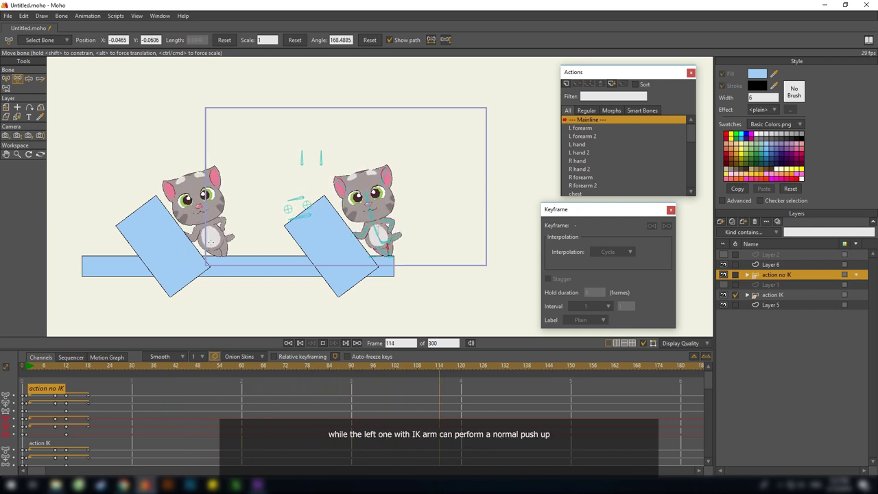
key("space")
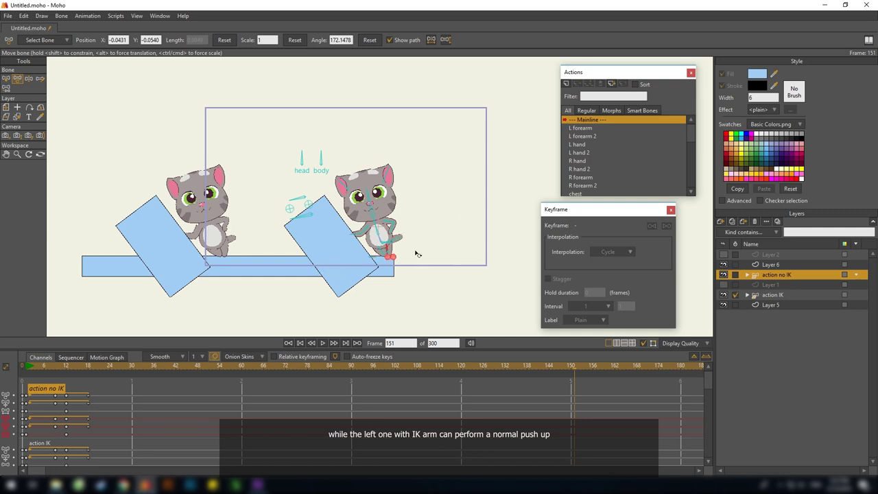
left_click(26, 372)
key("space")
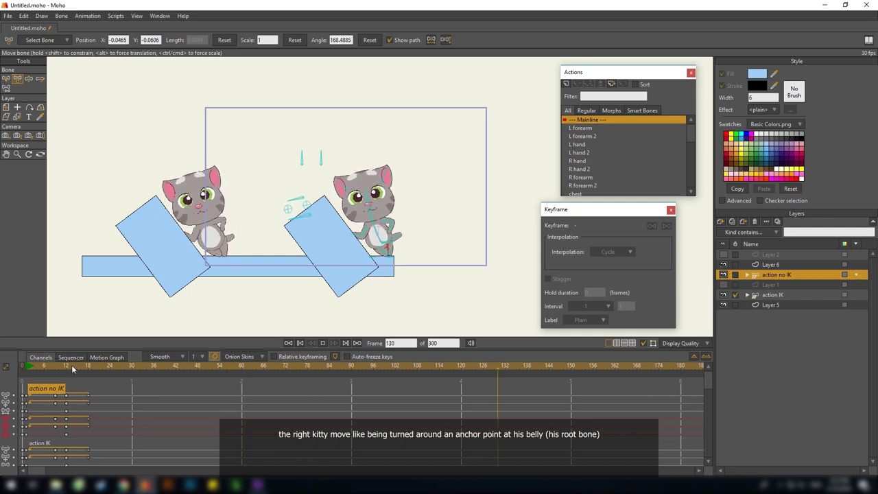
key("space")
Examine the action no IK kitty's frame 12 pose against an onion skin of frame 1.
scroll(334, 246, "up", 2)
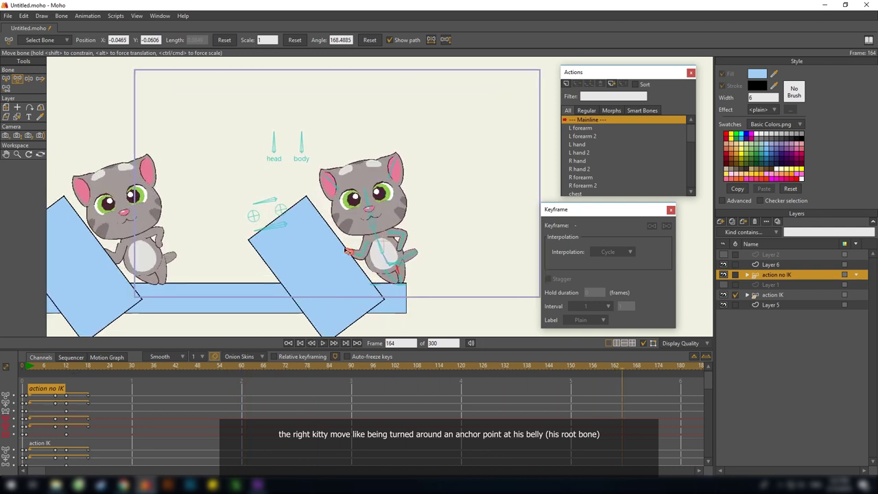
scroll(322, 248, "up", 2)
left_click_drag(306, 245, 385, 247)
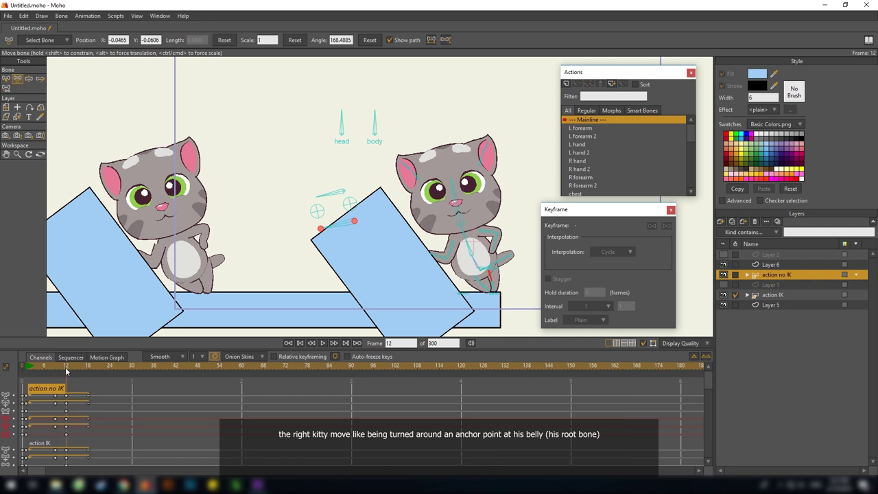
left_click(25, 375)
left_click_drag(432, 256, 337, 253)
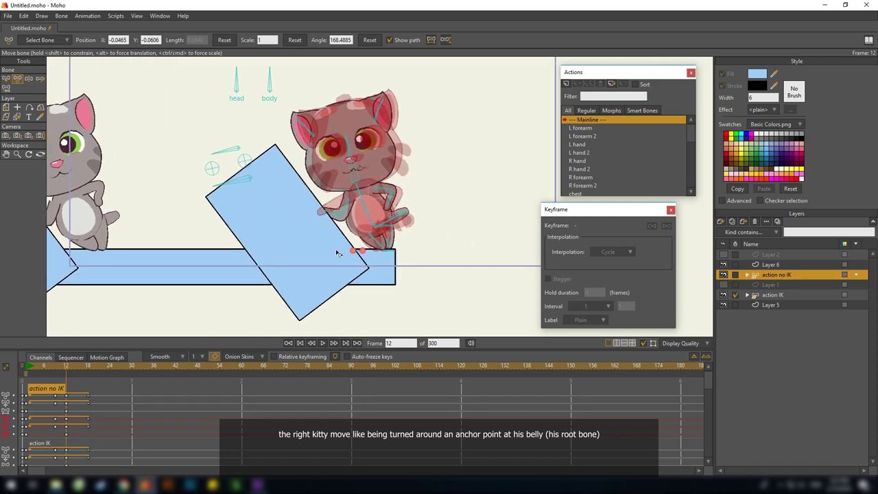
scroll(337, 253, "up", 3)
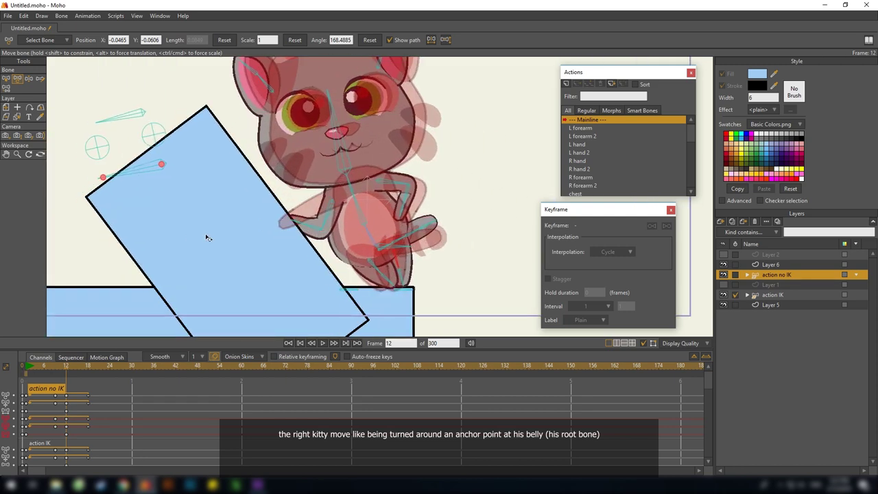
left_click_drag(208, 237, 498, 239)
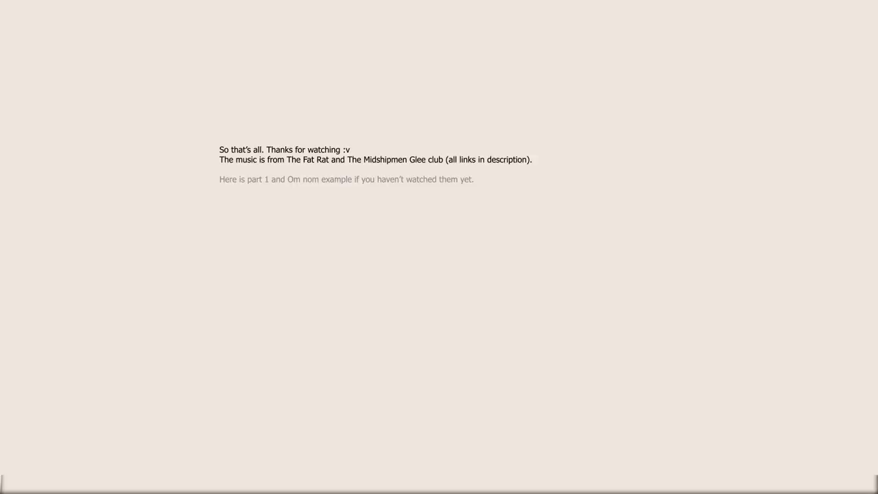